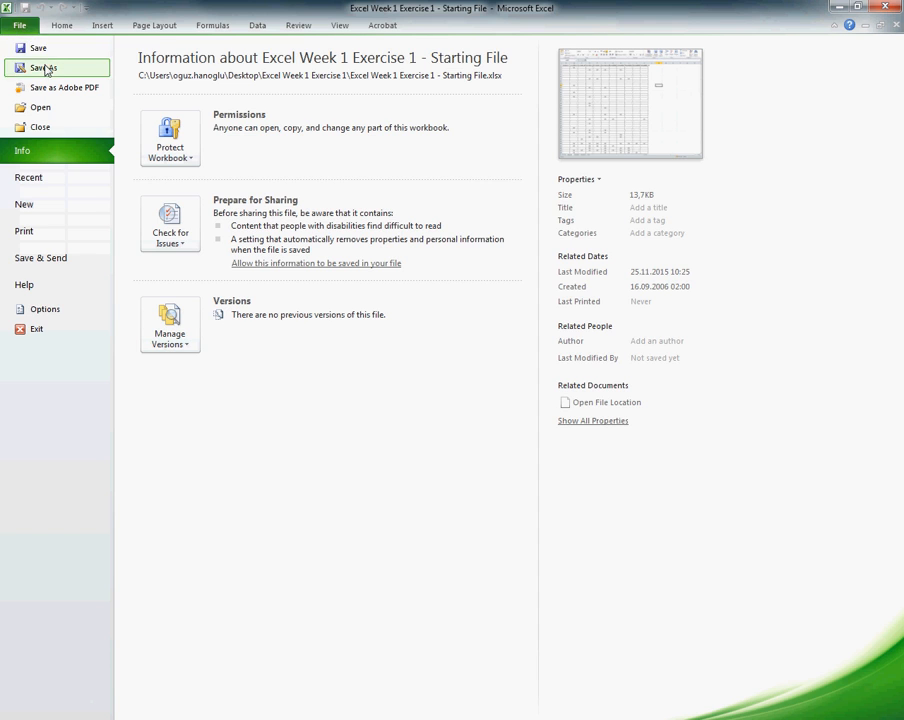
Step: Save a copy of the workbook as an Excel Workbook named with the student's full name, student number and "Attendance", separated by underscores
{"action": "left_click", "coordinate": [42, 67]}
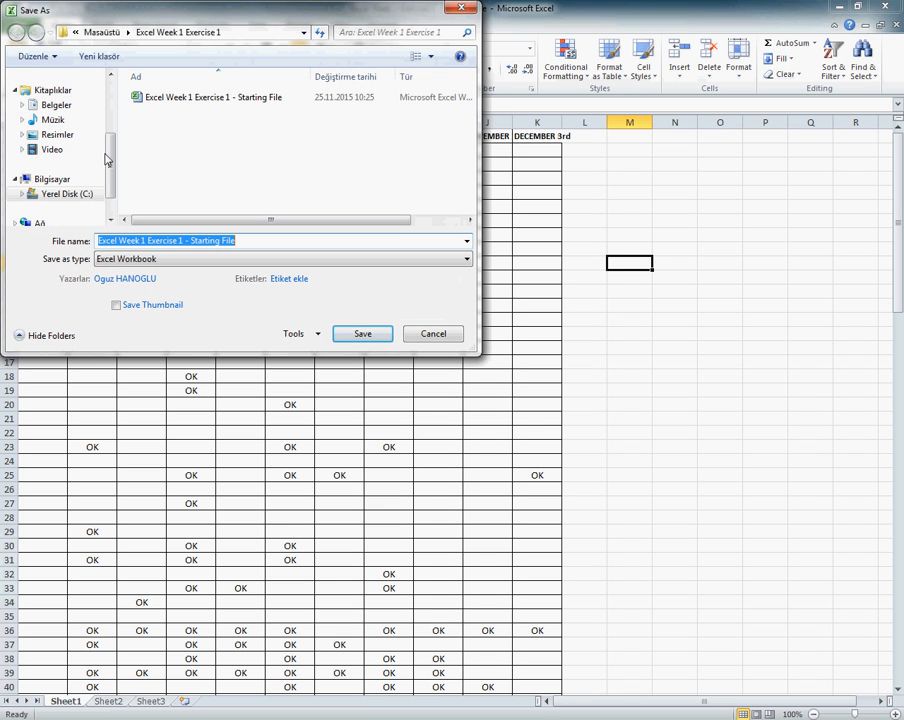
{"action": "mouse_move", "coordinate": [103, 153]}
{"action": "left_mouse_down"}
{"action": "mouse_move", "coordinate": [103, 105]}
{"action": "mouse_move", "coordinate": [106, 150]}
{"action": "left_mouse_up"}
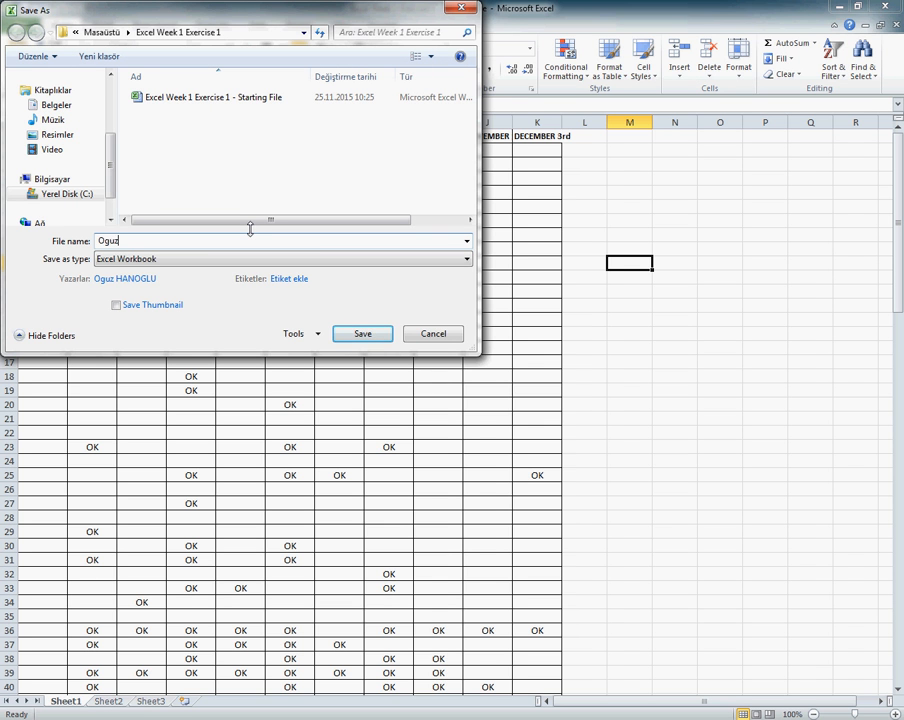
{"action": "type", "text": "Attendance"}
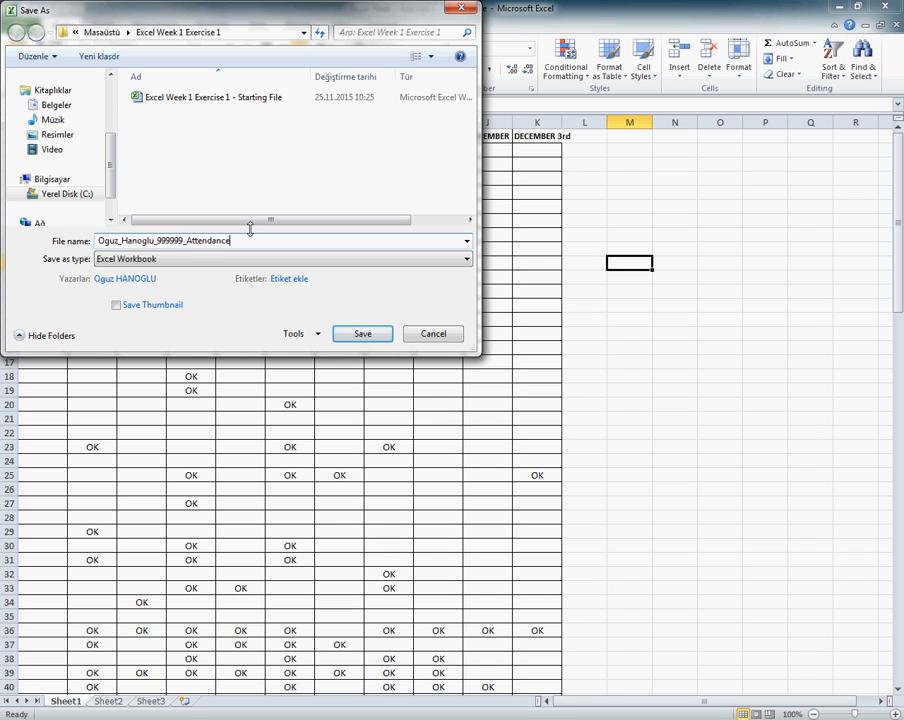
{"action": "key", "text": "Return"}
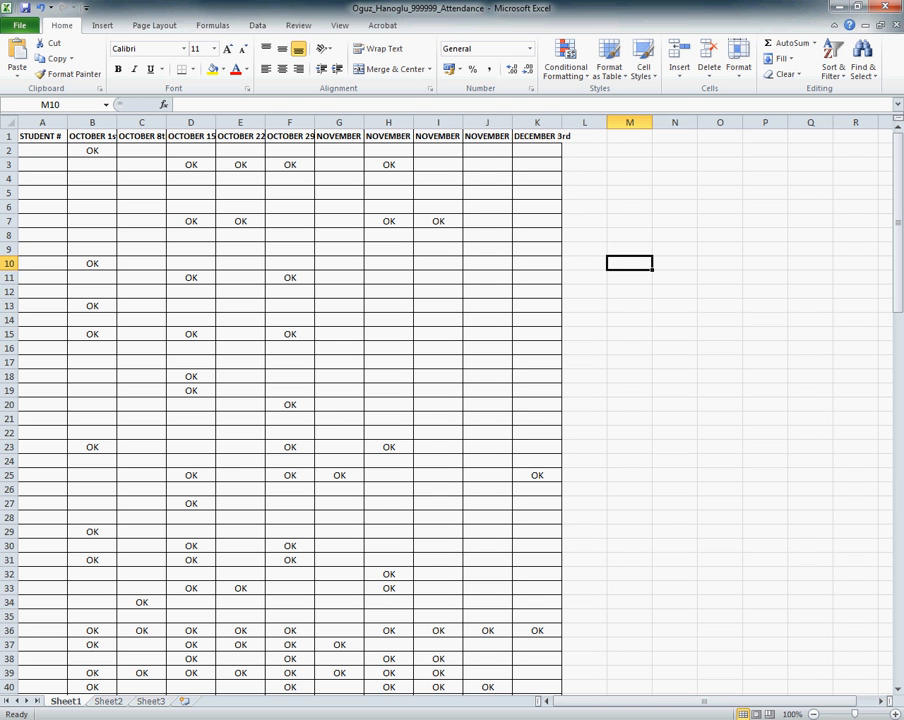
{"action": "left_click_drag", "start_coordinate": [155, 179], "coordinate": [342, 276]}
{"action": "left_click", "coordinate": [287, 302]}
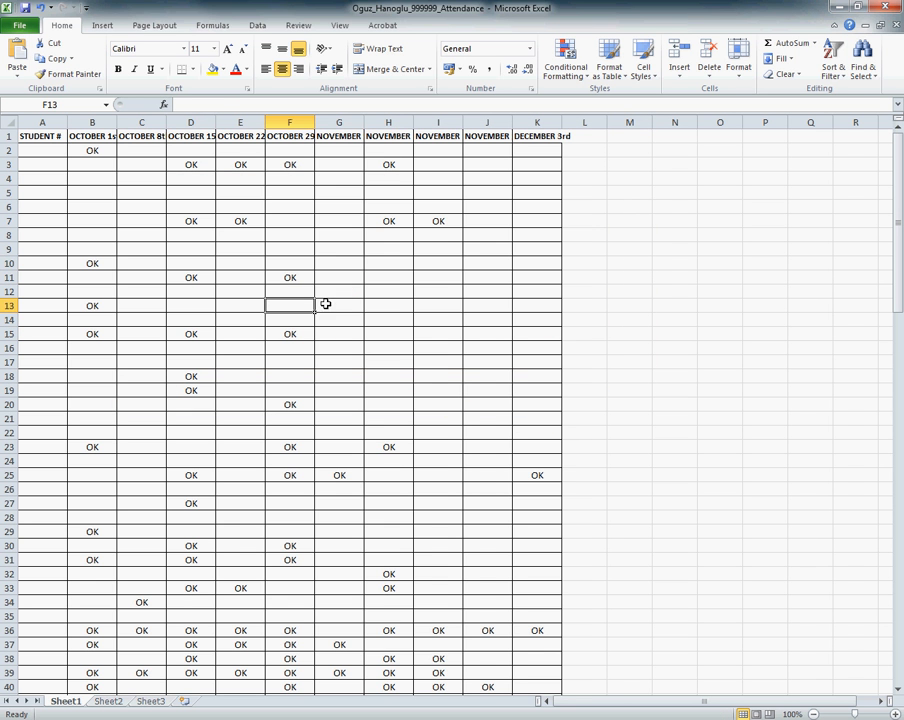
{"action": "left_click", "coordinate": [240, 192]}
{"action": "left_click", "coordinate": [52, 121]}
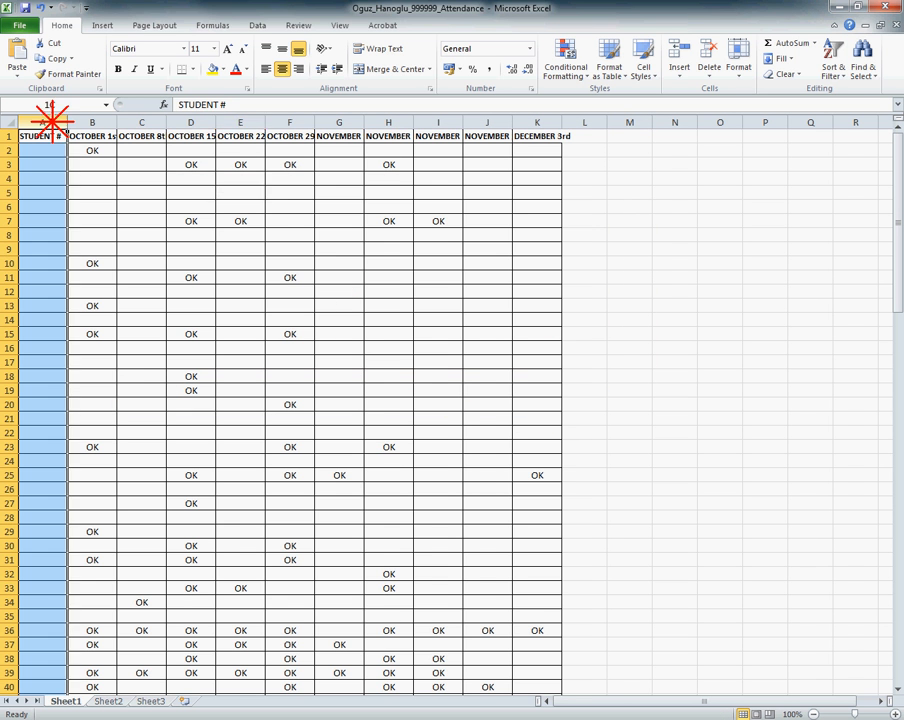
{"action": "left_click_drag", "start_coordinate": [52, 121], "coordinate": [545, 122]}
{"action": "left_click_drag", "start_coordinate": [8, 137], "coordinate": [10, 290]}
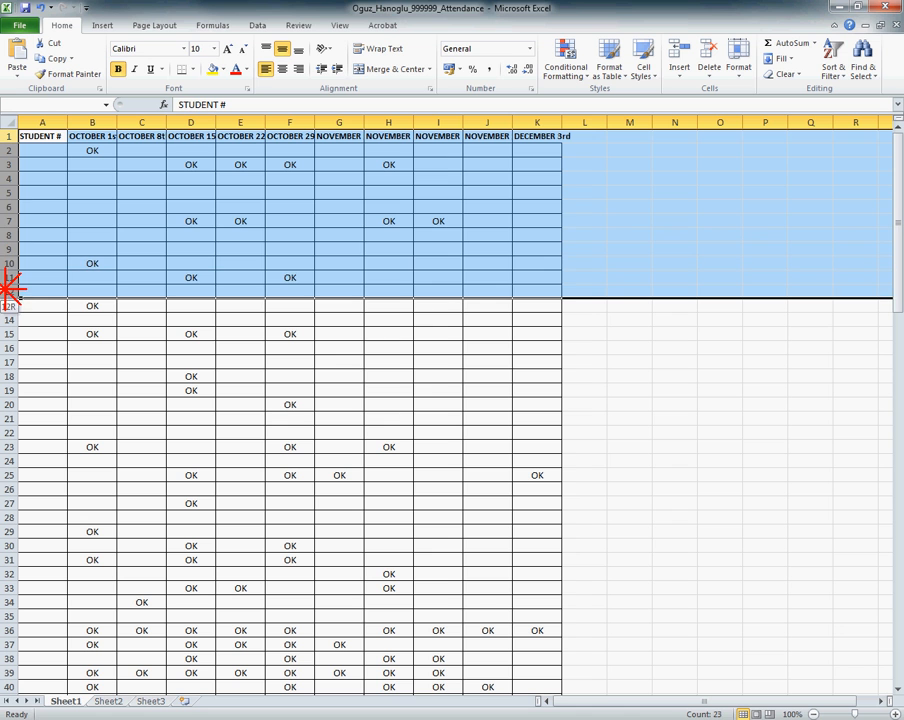
{"action": "left_click", "coordinate": [258, 374]}
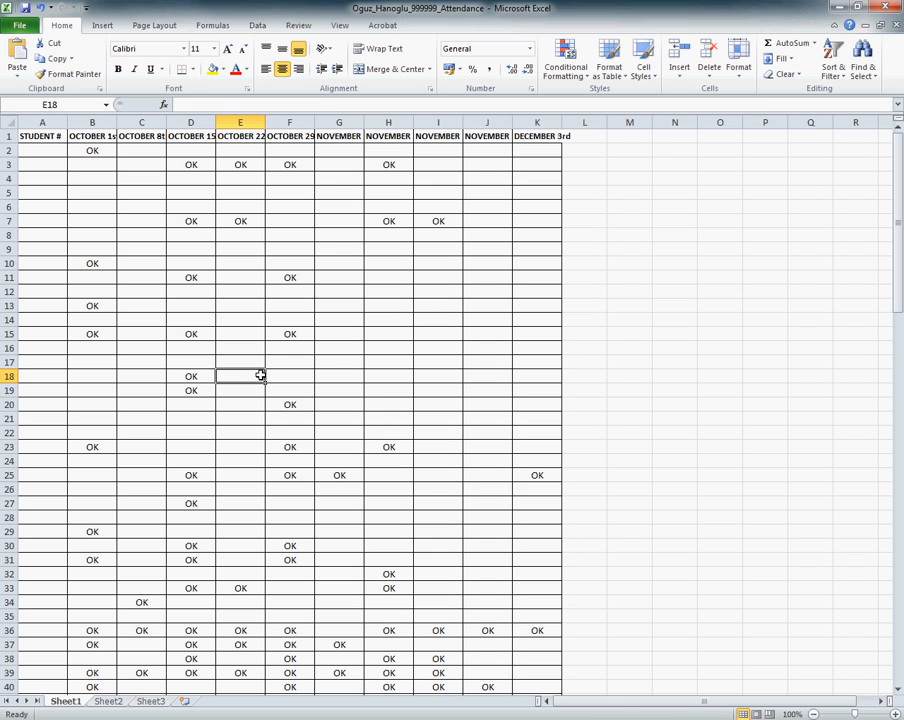
Step: Wrap the text of the entire header row 1 and center it horizontally
{"action": "left_click", "coordinate": [6, 136]}
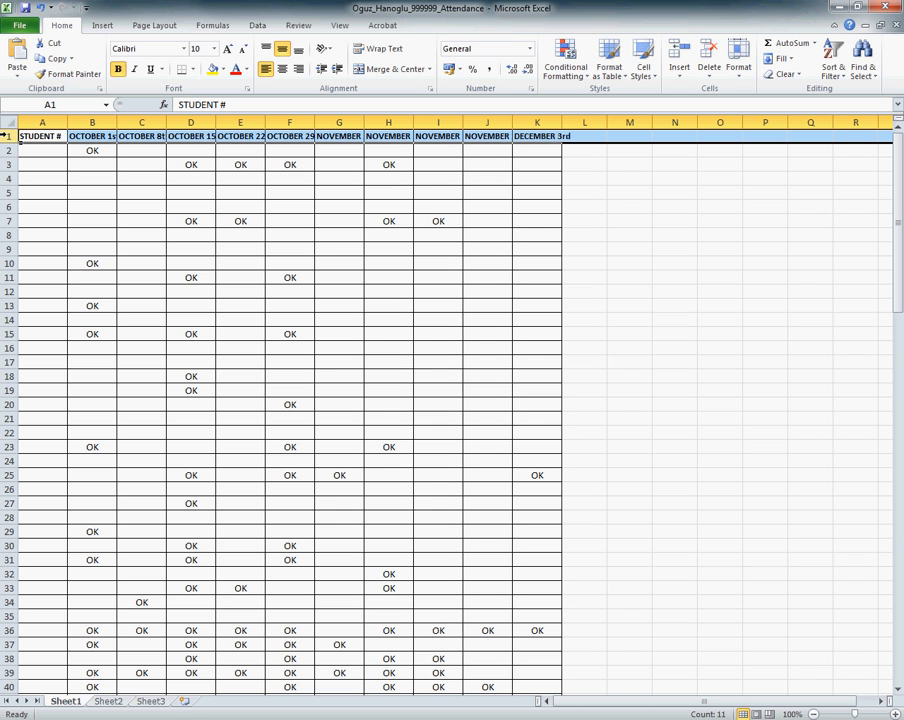
{"action": "left_click", "coordinate": [380, 49]}
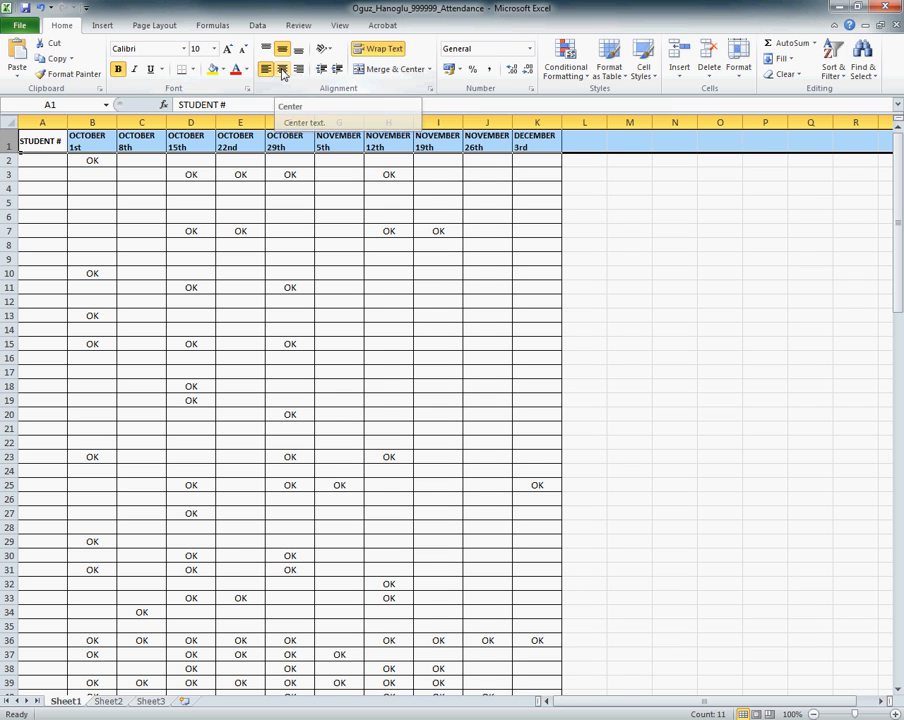
{"action": "left_click", "coordinate": [283, 70]}
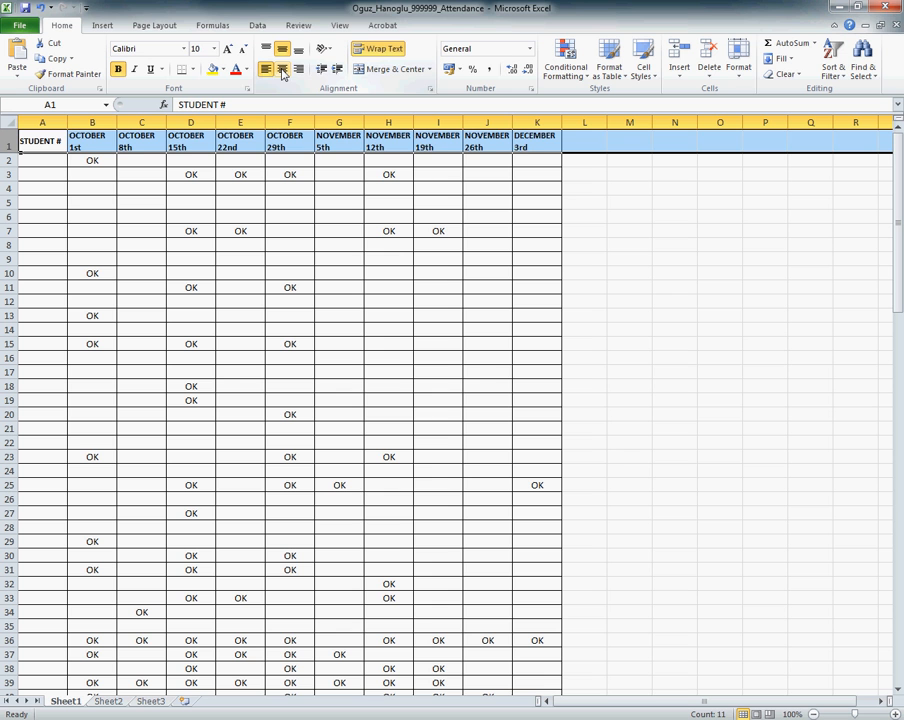
{"action": "left_click", "coordinate": [283, 71]}
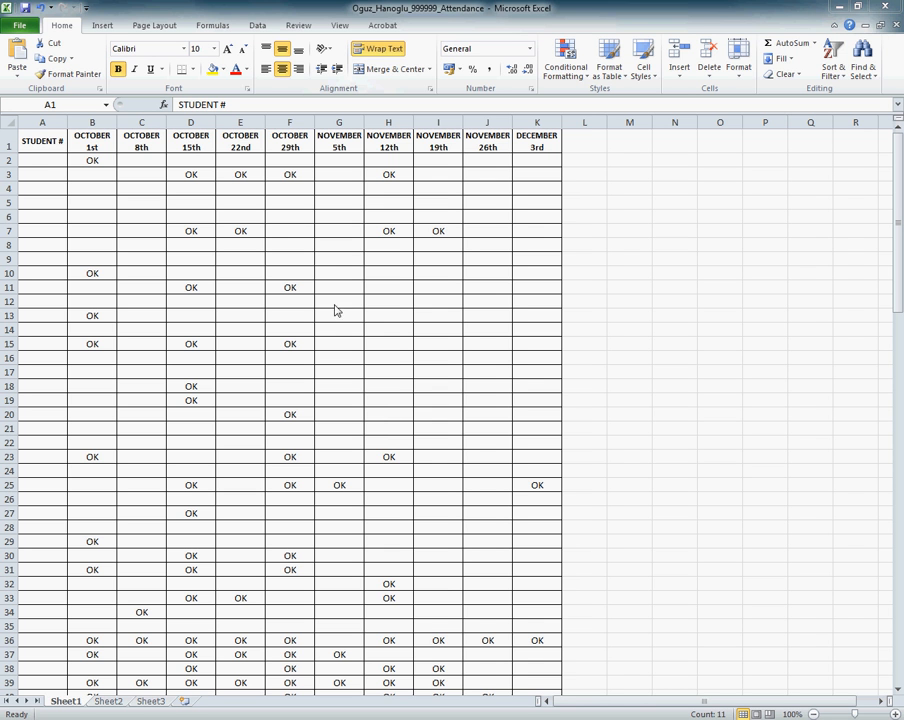
Step: Enter 200000 as the first student number in cell A2
{"action": "left_click", "coordinate": [46, 161]}
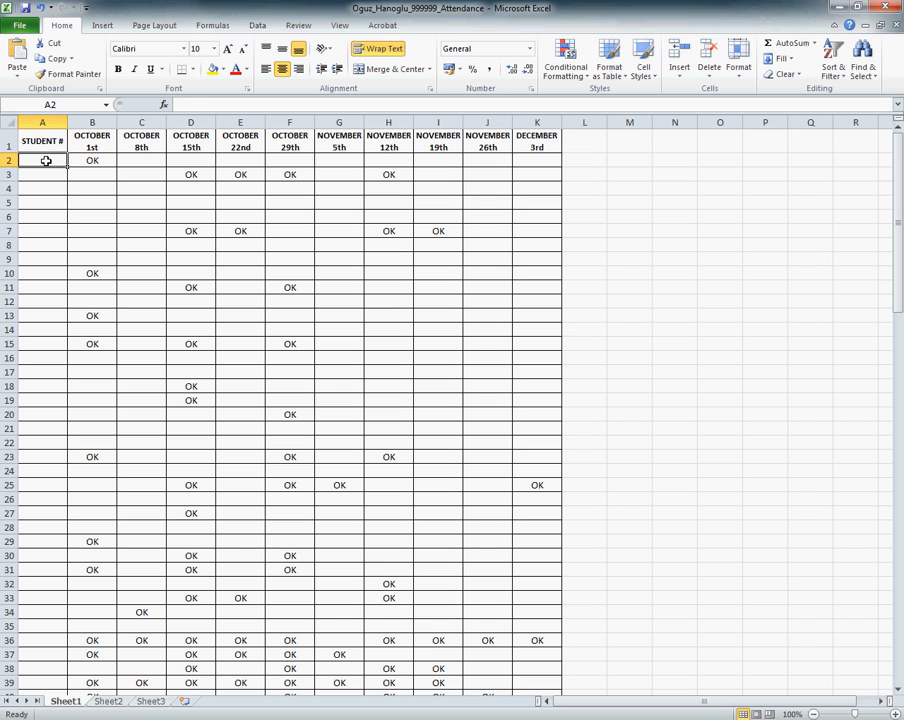
{"action": "type", "text": "200000"}
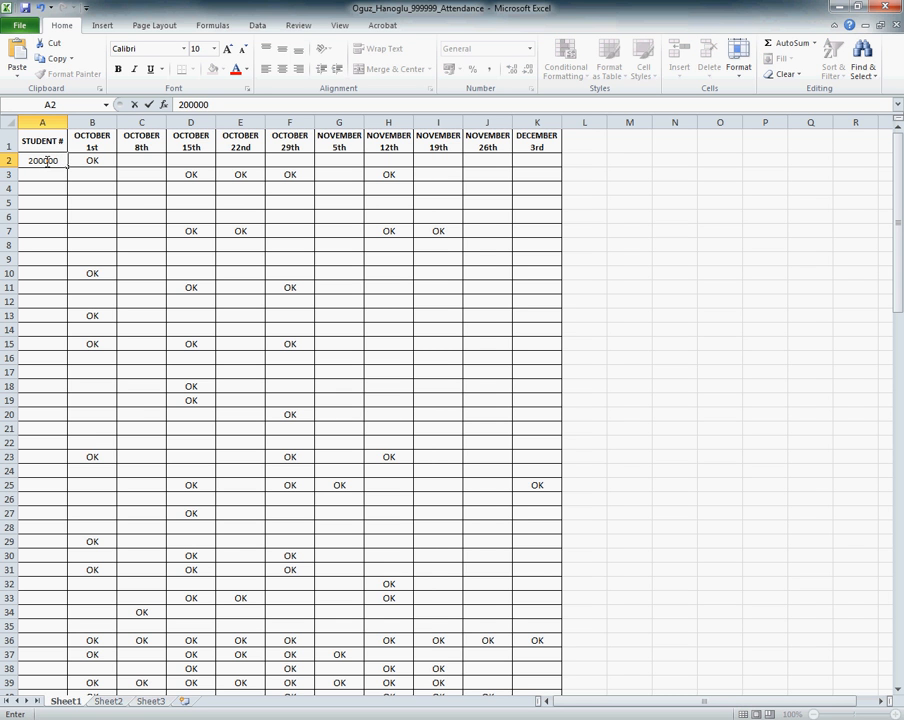
{"action": "key", "text": "Return"}
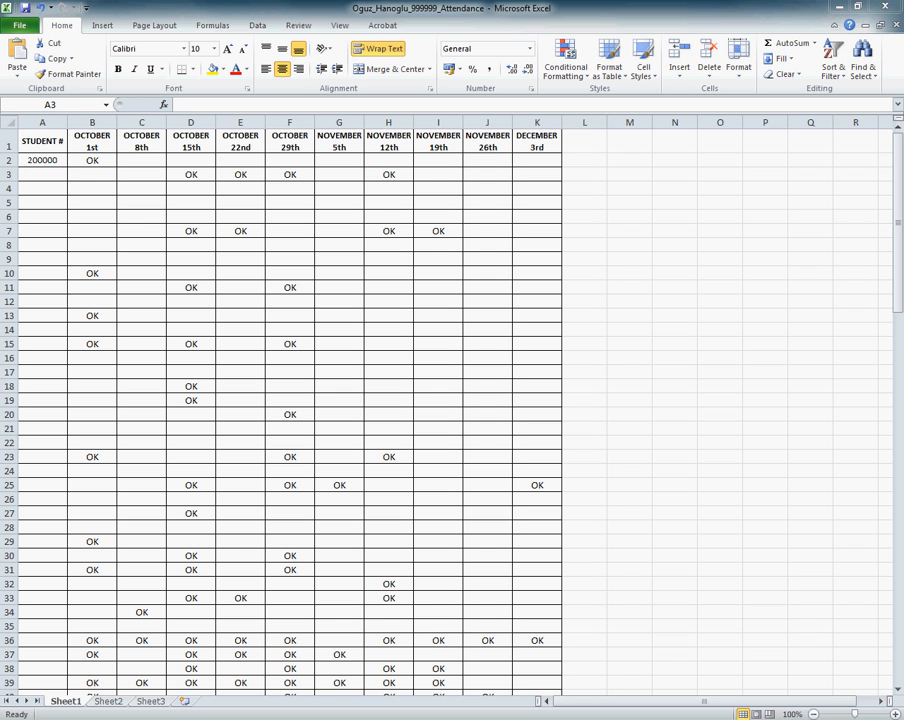
Step: Fill the student numbers from A2 down to A122 as an increasing series
{"action": "double_click", "coordinate": [50, 158]}
{"action": "left_click", "coordinate": [50, 159]}
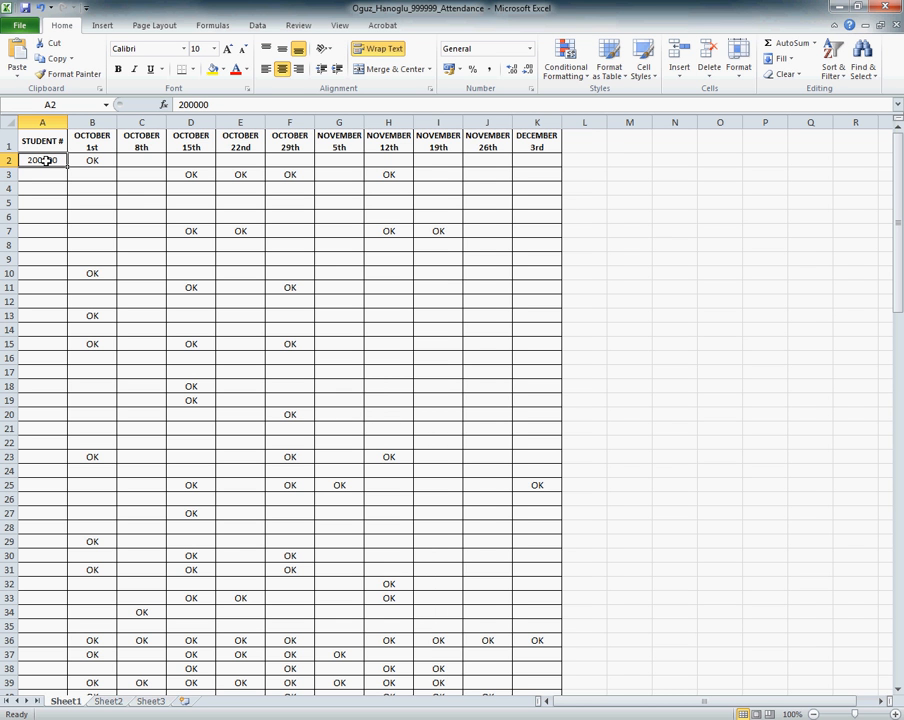
{"action": "key", "text": "ctrl"}
{"action": "left_click_drag", "start_coordinate": [68, 167], "coordinate": [72, 670]}
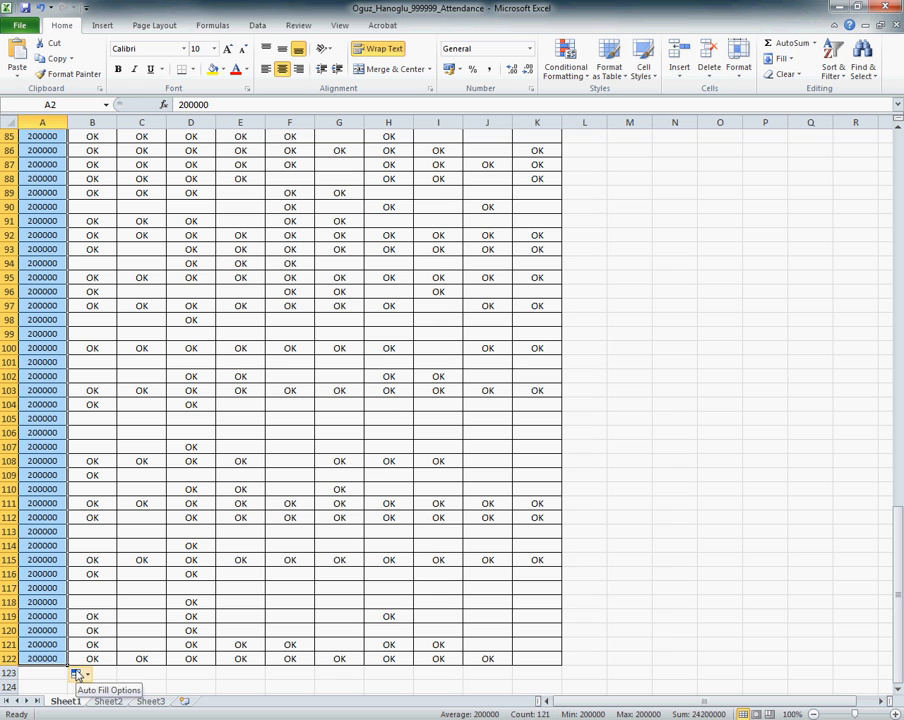
{"action": "left_click", "coordinate": [78, 676]}
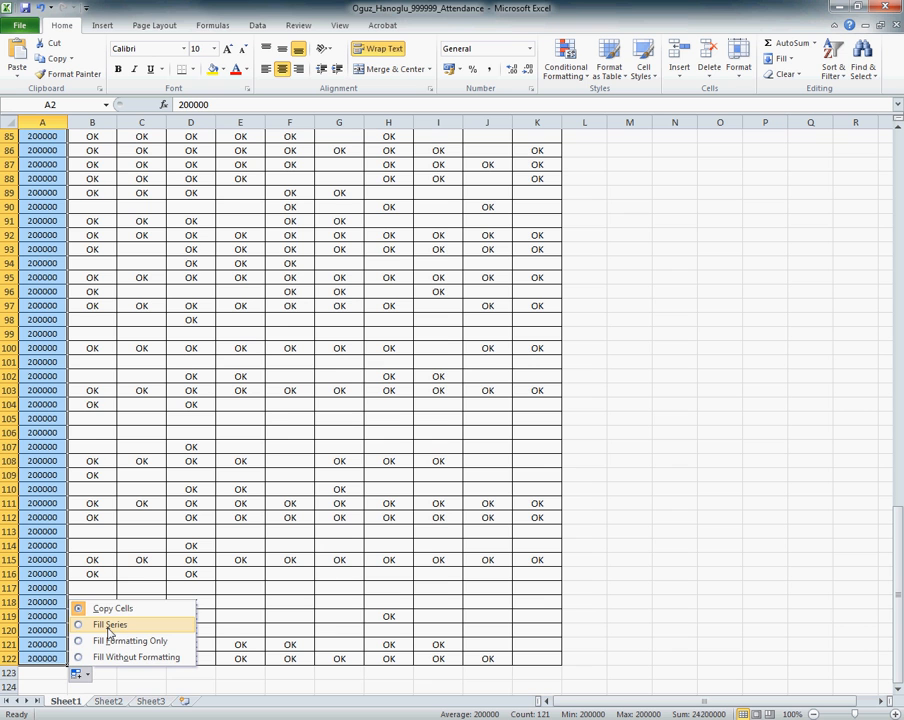
{"action": "left_click", "coordinate": [110, 626]}
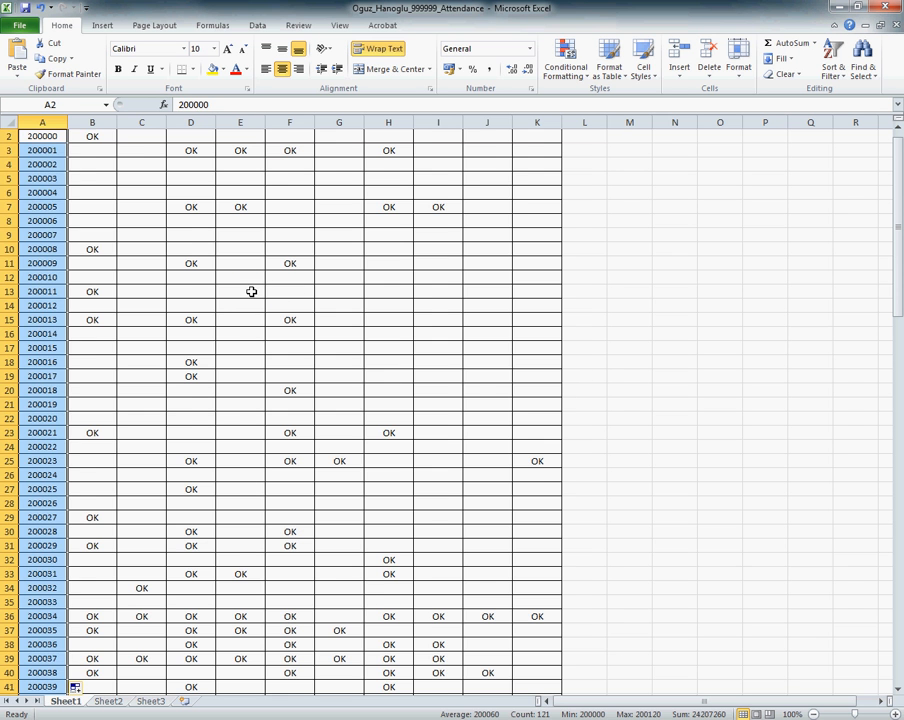
Step: Examine the OK marks recorded for the first students under the attendance date columns
{"action": "left_click", "coordinate": [208, 320]}
{"action": "scroll", "coordinate": [210, 338], "scroll_direction": "up", "scroll_amount": 1}
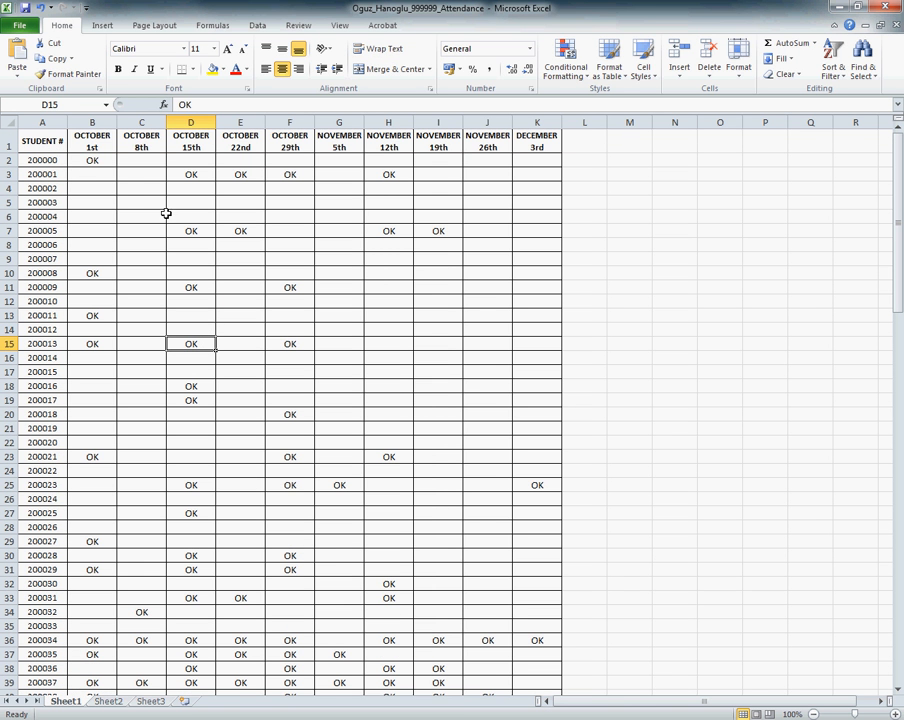
{"action": "left_click", "coordinate": [90, 161]}
{"action": "left_click", "coordinate": [188, 175]}
{"action": "left_click", "coordinate": [245, 175]}
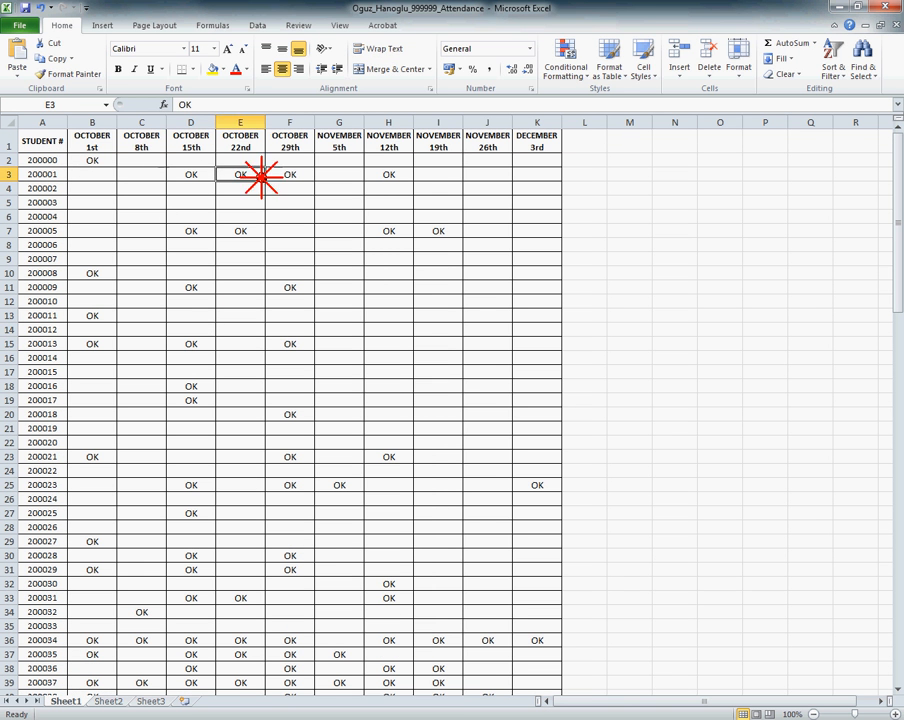
{"action": "left_click", "coordinate": [292, 175]}
{"action": "left_click", "coordinate": [395, 176]}
{"action": "left_click", "coordinate": [394, 216]}
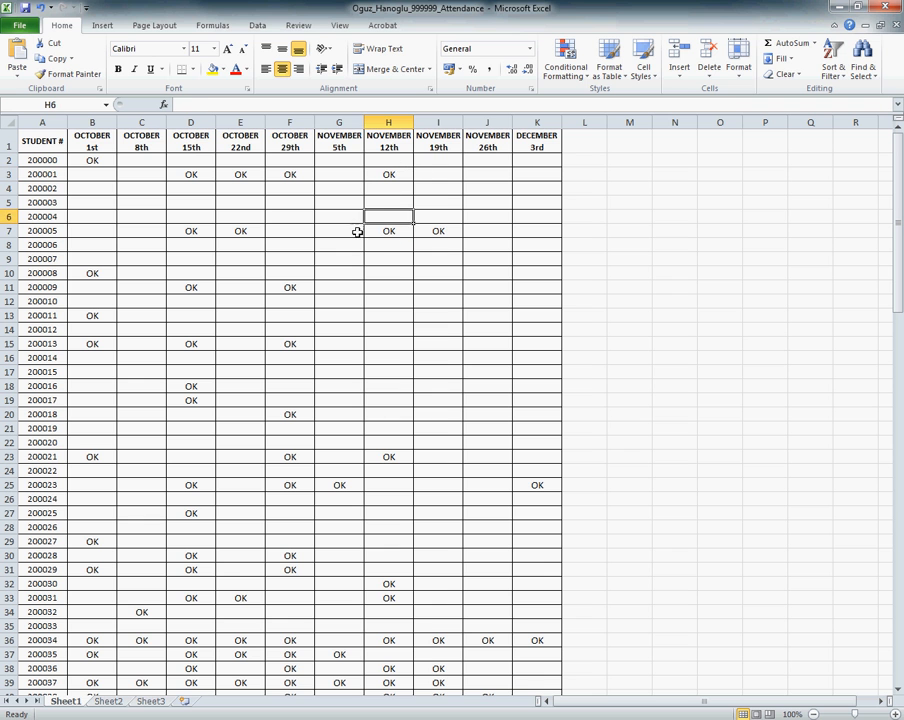
{"action": "left_click", "coordinate": [404, 231]}
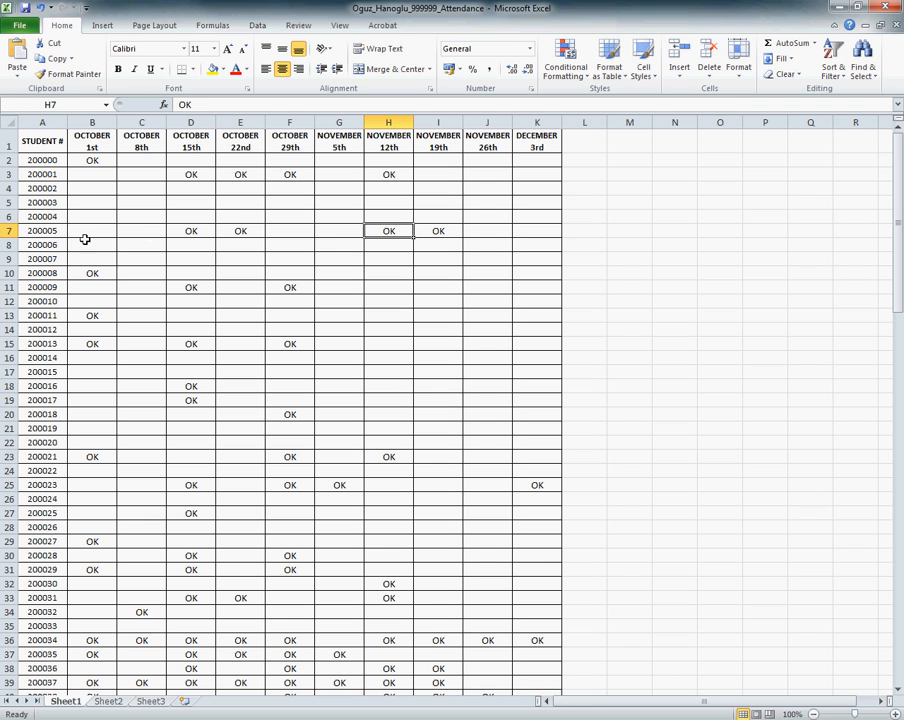
{"action": "left_click", "coordinate": [95, 142]}
{"action": "left_click", "coordinate": [92, 122]}
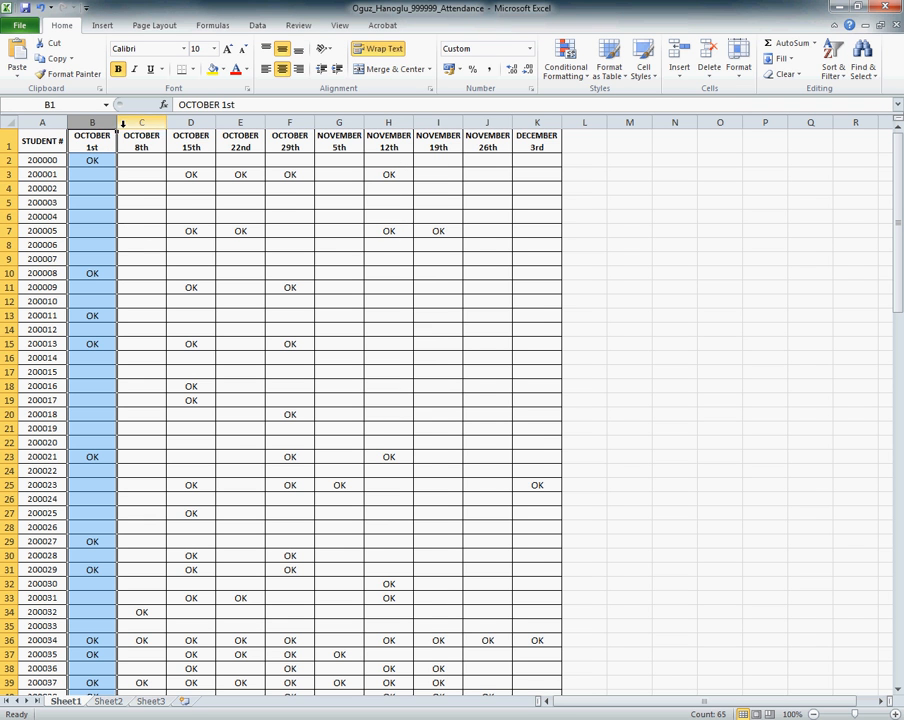
{"action": "left_click", "coordinate": [208, 186]}
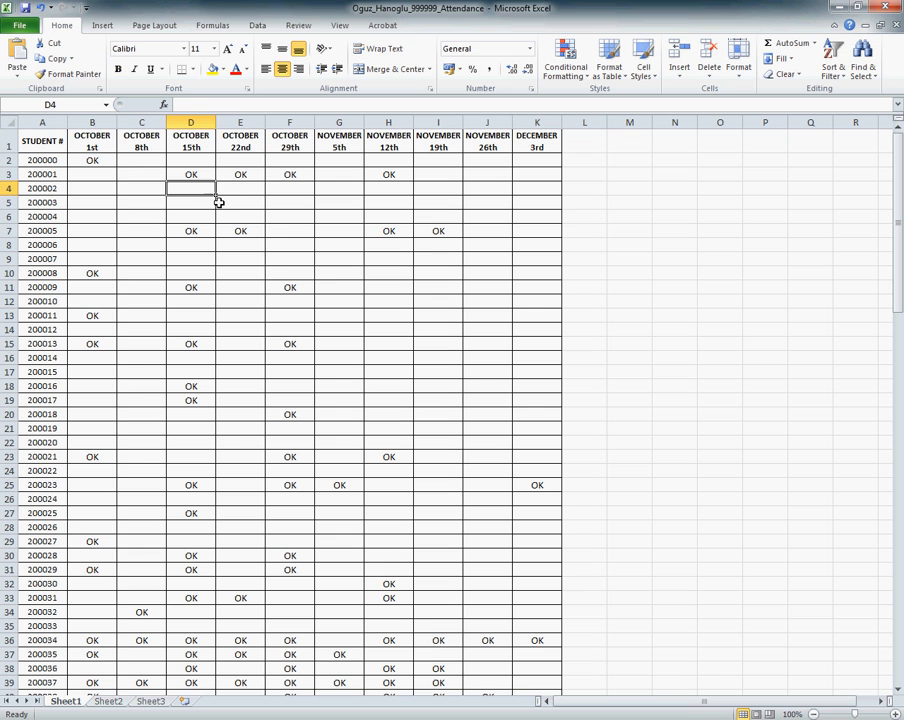
{"action": "left_click", "coordinate": [236, 206]}
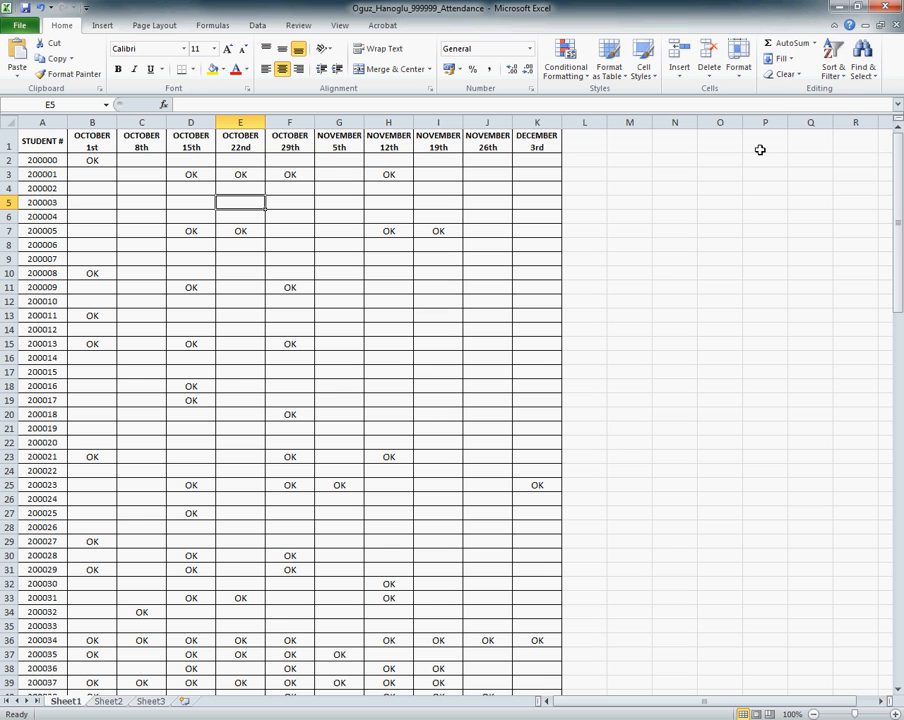
Step: Set up a Find and Replace that looks for "OK" and replaces it with 1
{"action": "left_click", "coordinate": [862, 74]}
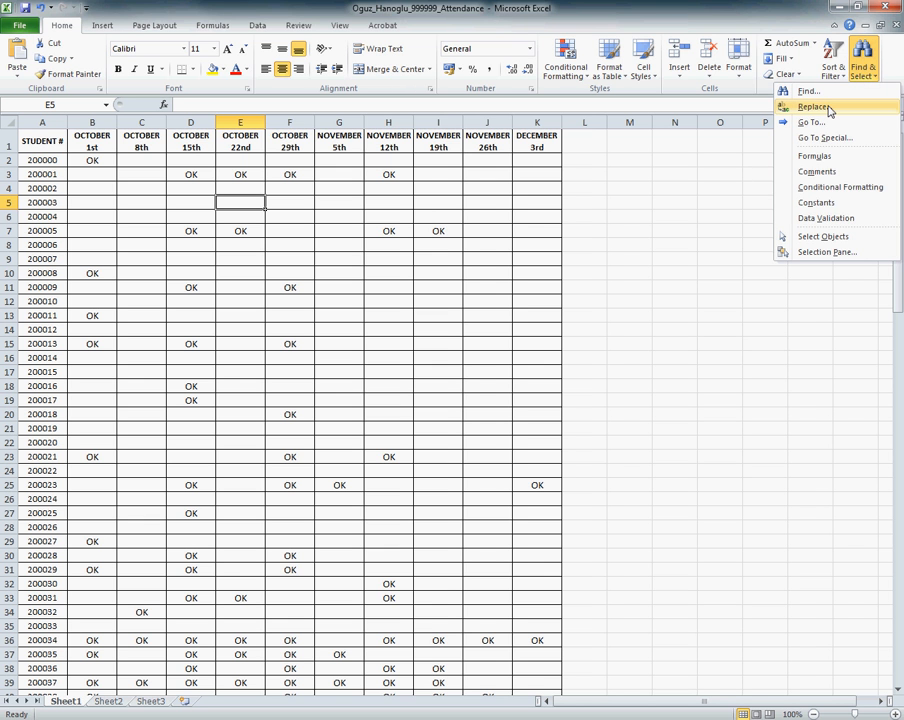
{"action": "left_click", "coordinate": [825, 108]}
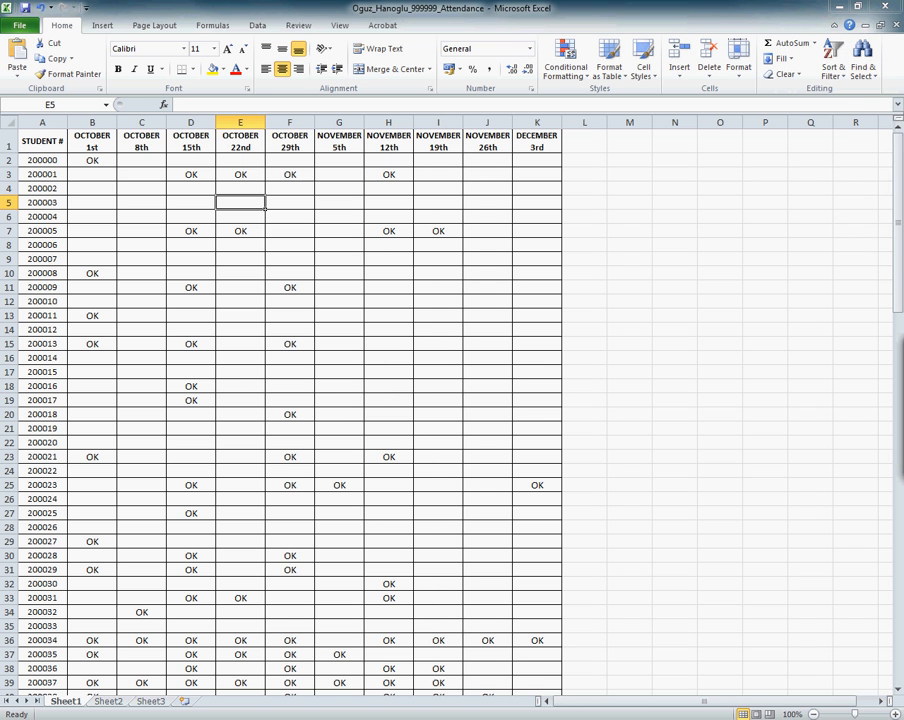
{"action": "left_click_drag", "start_coordinate": [536, 392], "coordinate": [333, 240]}
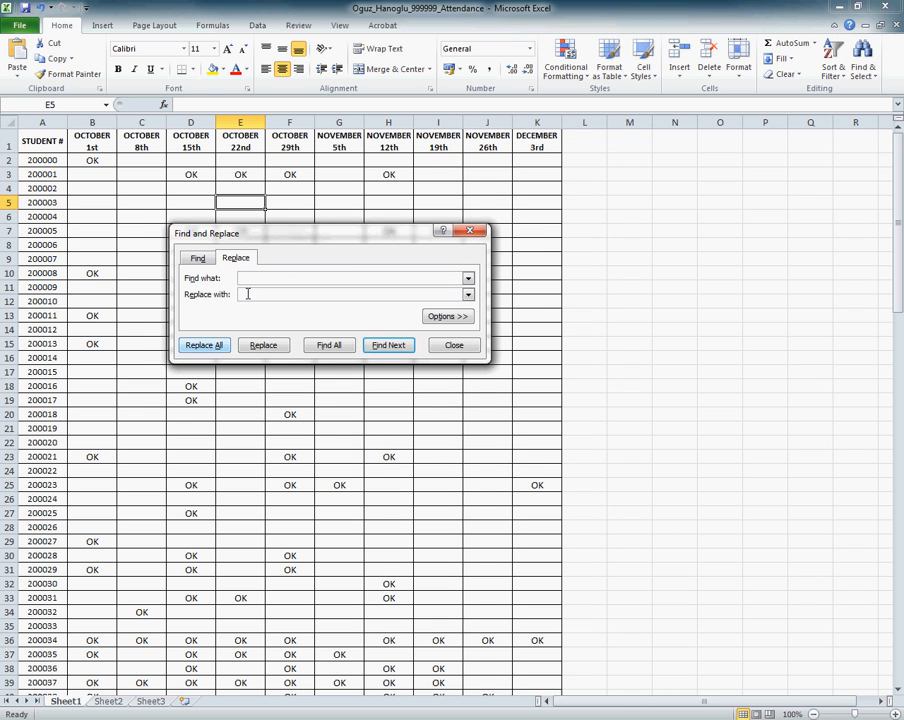
{"action": "left_click", "coordinate": [200, 412]}
{"action": "left_click", "coordinate": [254, 279]}
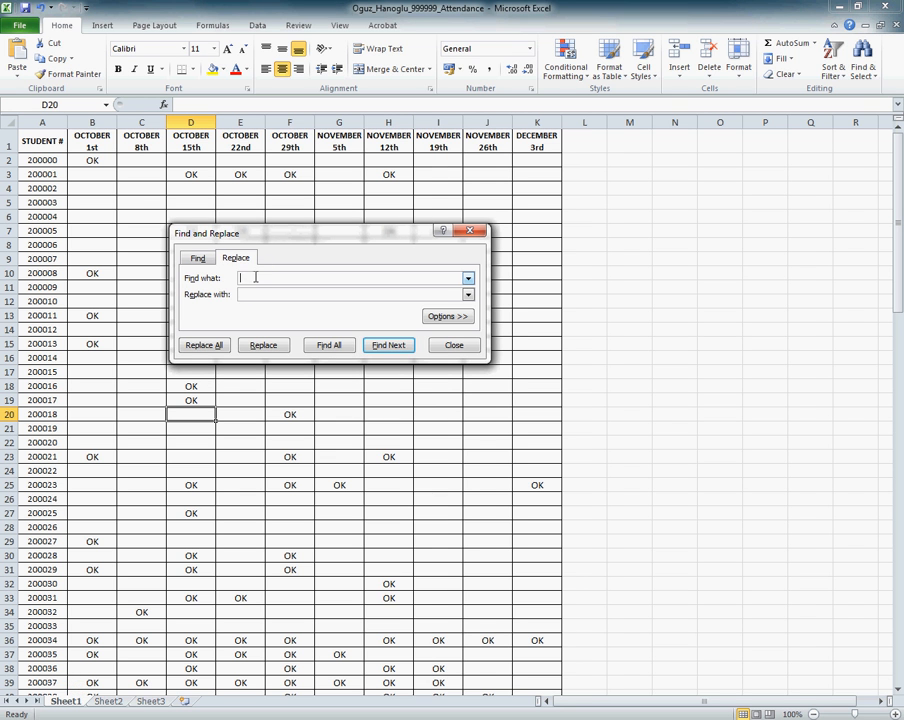
{"action": "type", "text": "OK"}
{"action": "left_click", "coordinate": [268, 294]}
{"action": "type", "text": "1"}
{"action": "left_click_drag", "start_coordinate": [286, 234], "coordinate": [347, 240]}
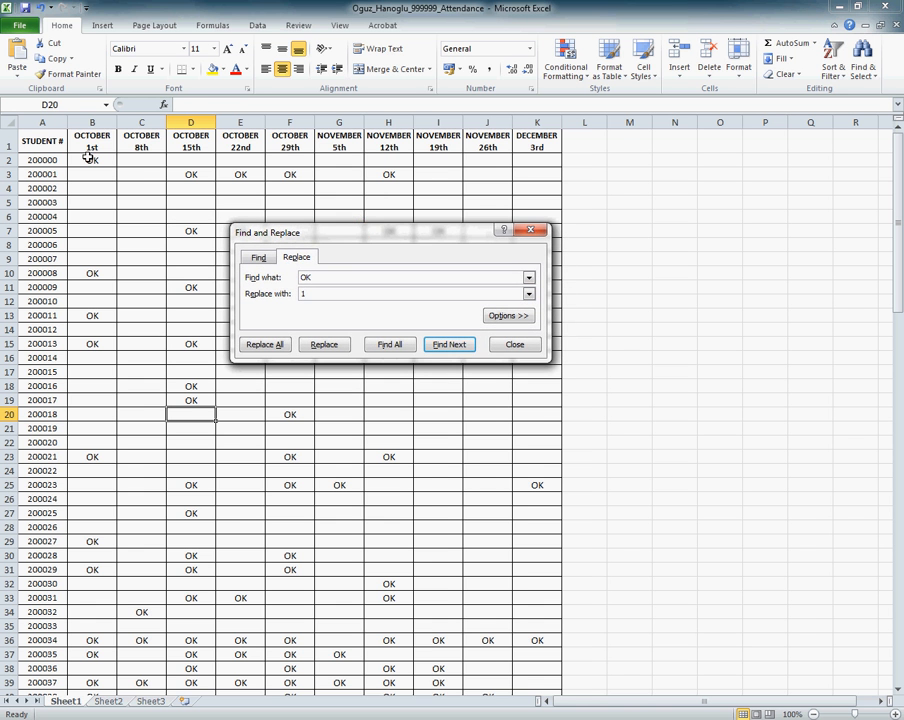
Step: Replace all OK marks with 1 in the attendance range B2:K122 and close the replace dialog
{"action": "left_click_drag", "start_coordinate": [90, 160], "coordinate": [530, 662]}
{"action": "left_click_drag", "start_coordinate": [637, 589], "coordinate": [356, 238]}
{"action": "left_click", "coordinate": [319, 352]}
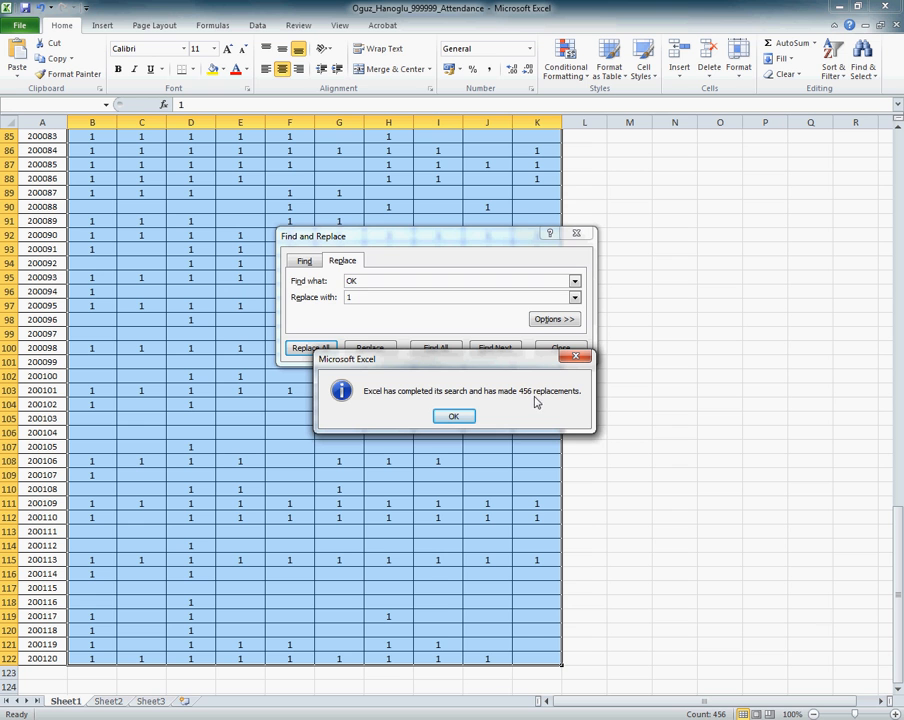
{"action": "left_click", "coordinate": [455, 417]}
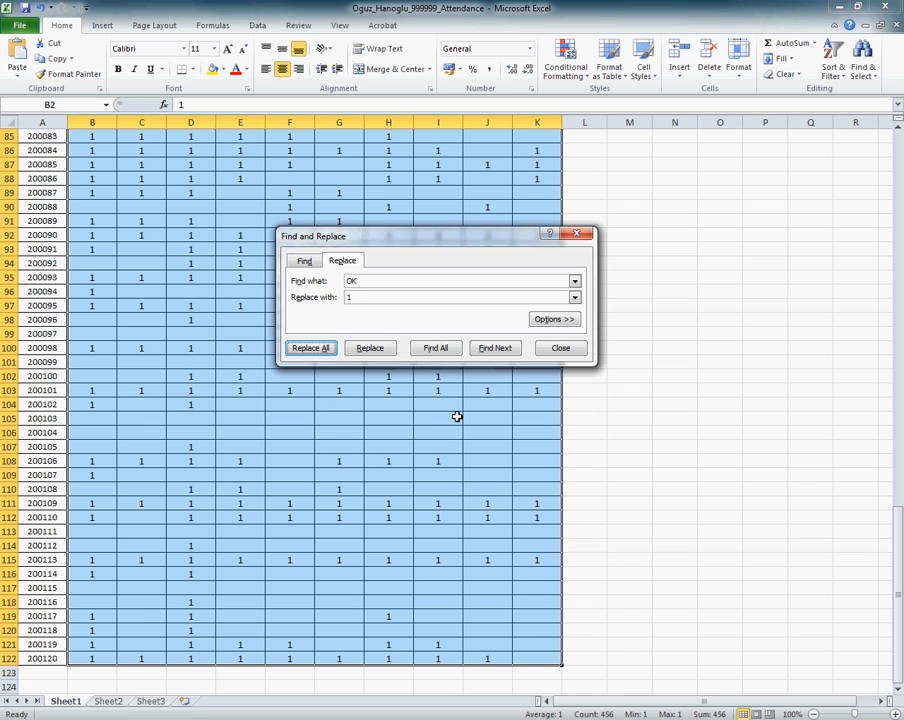
{"action": "left_click", "coordinate": [561, 349]}
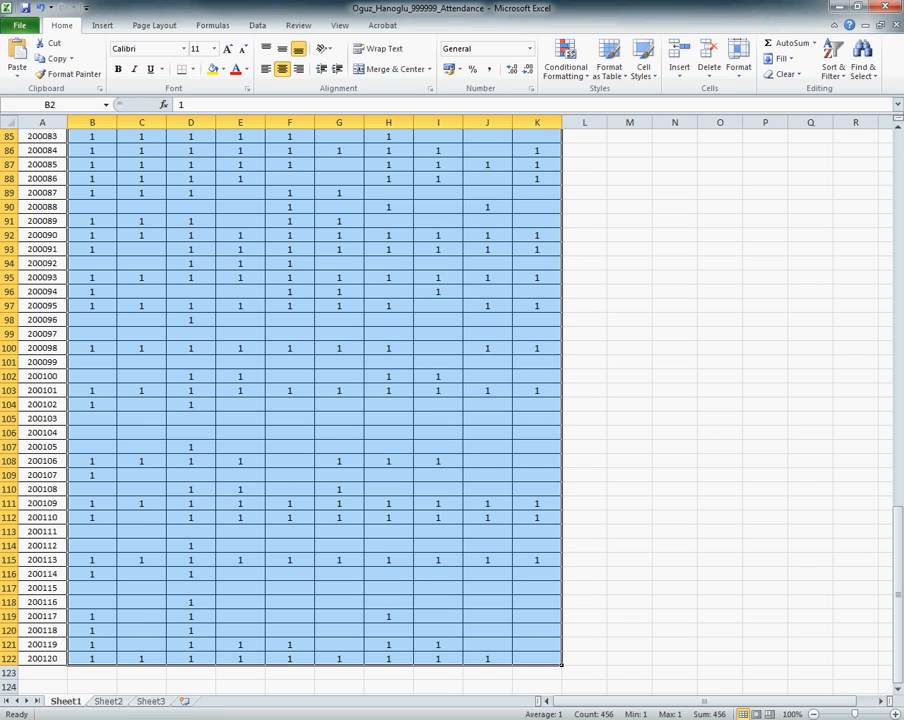
{"action": "key", "text": "alt+Tab"}
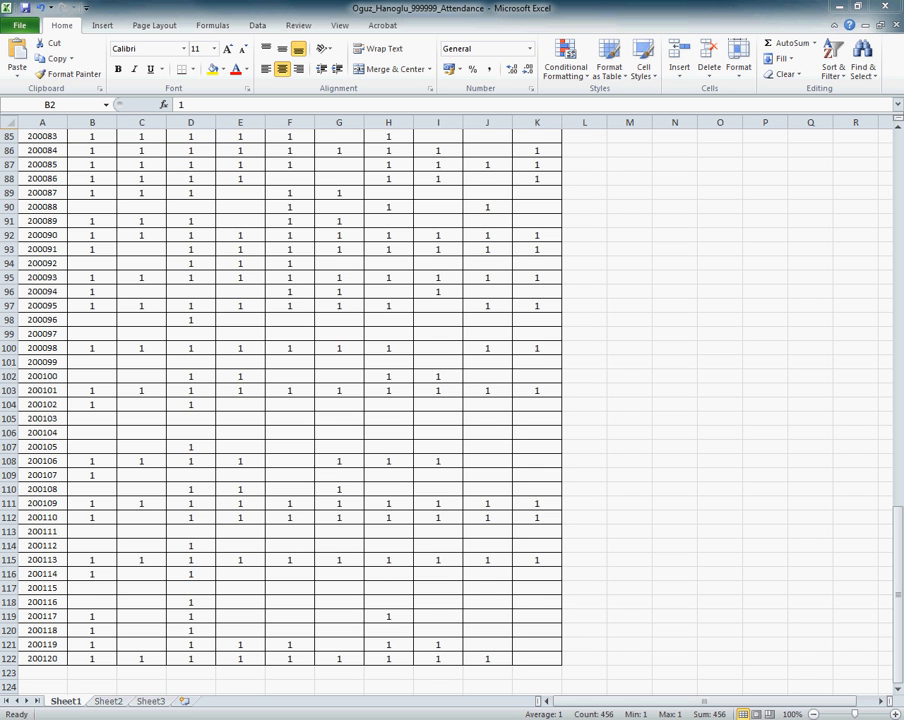
Step: Enter the label TOTAL in cell A123, directly below the last student number
{"action": "key", "text": "alt+Tab"}
{"action": "scroll", "coordinate": [118, 590], "scroll_direction": "down", "scroll_amount": 4}
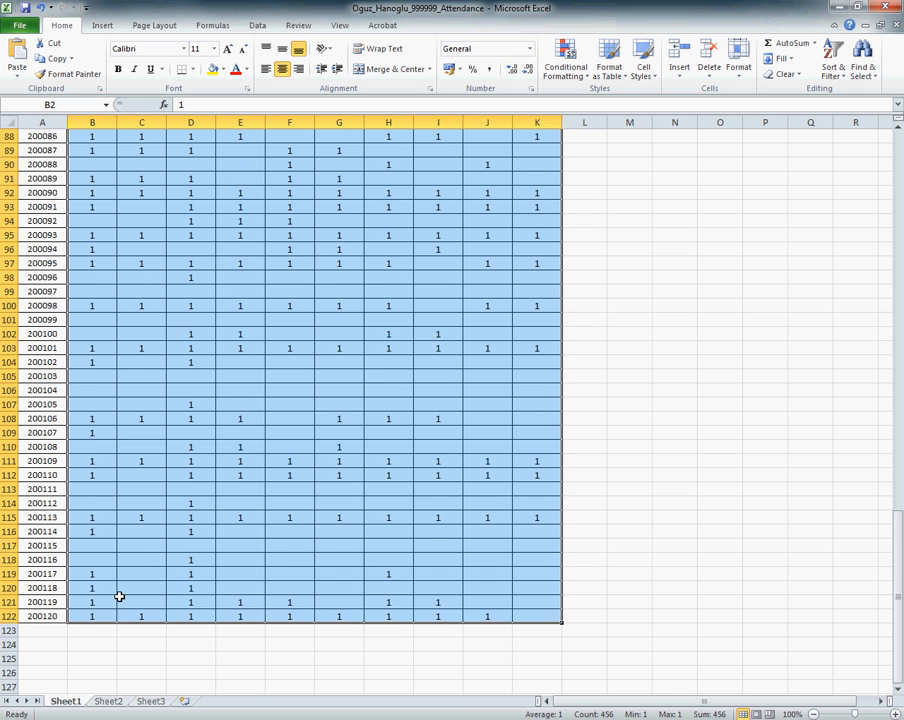
{"action": "left_click", "coordinate": [42, 503]}
{"action": "scroll", "coordinate": [44, 504], "scroll_direction": "up", "scroll_amount": 2}
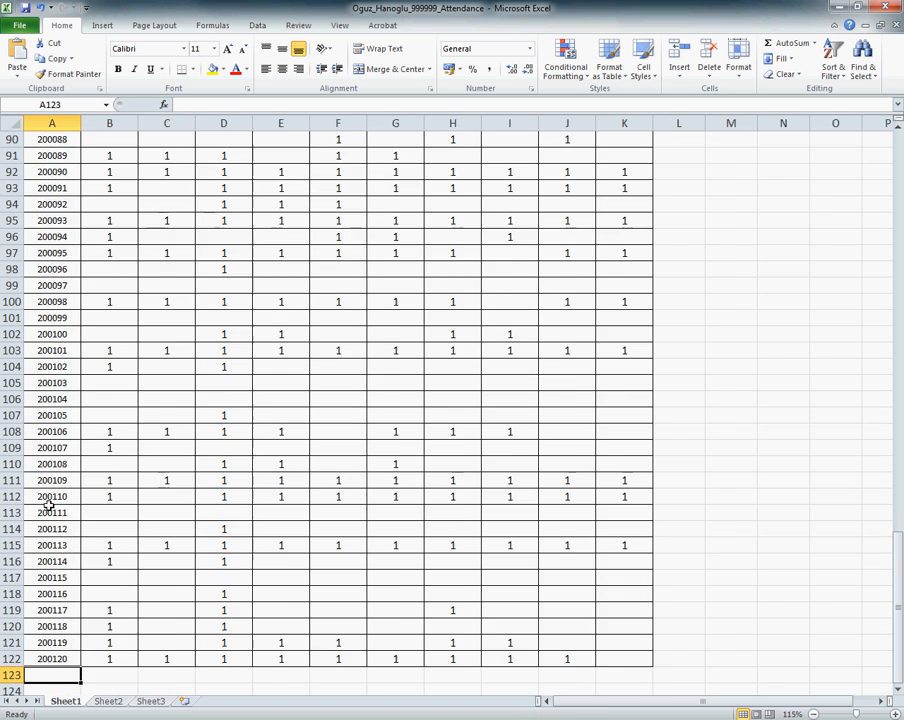
{"action": "scroll", "coordinate": [48, 507], "scroll_direction": "down", "scroll_amount": 2}
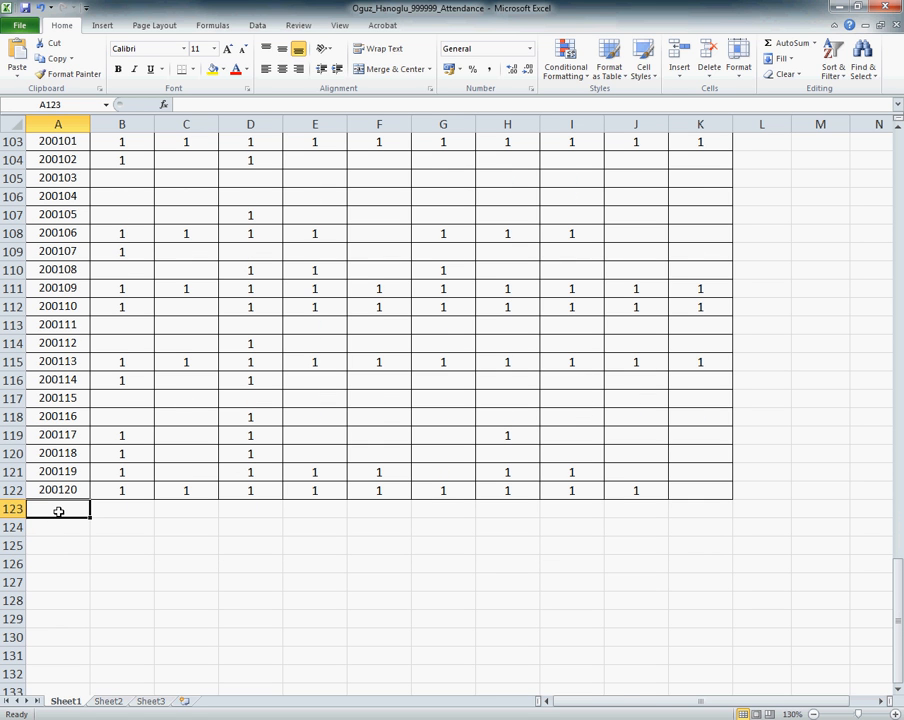
{"action": "type", "text": "t"}
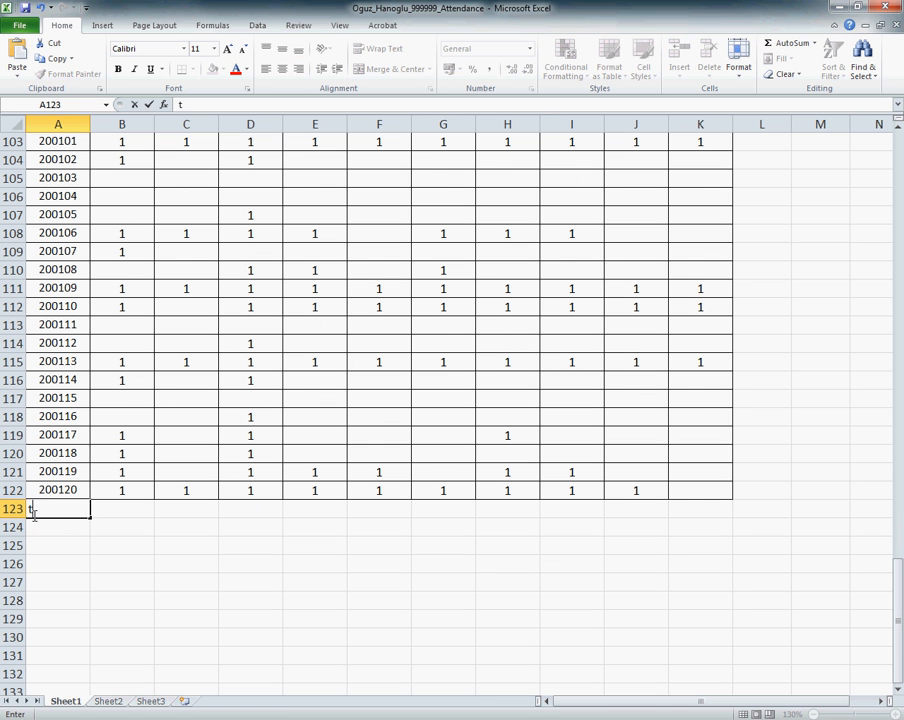
{"action": "key", "text": "BackSpace"}
{"action": "type", "text": "TOTAL"}
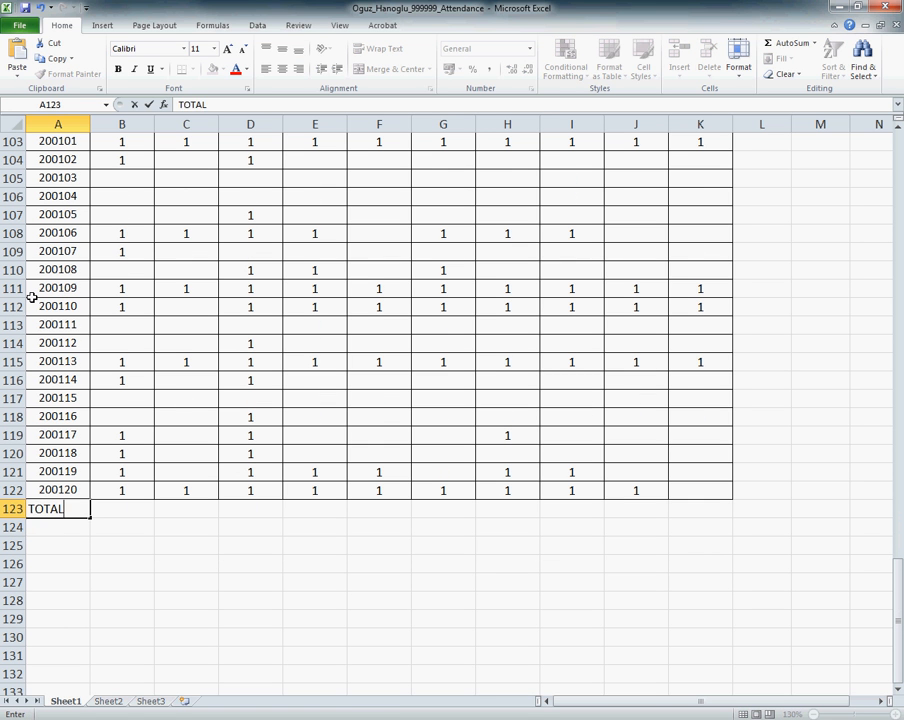
{"action": "key", "text": "Tab"}
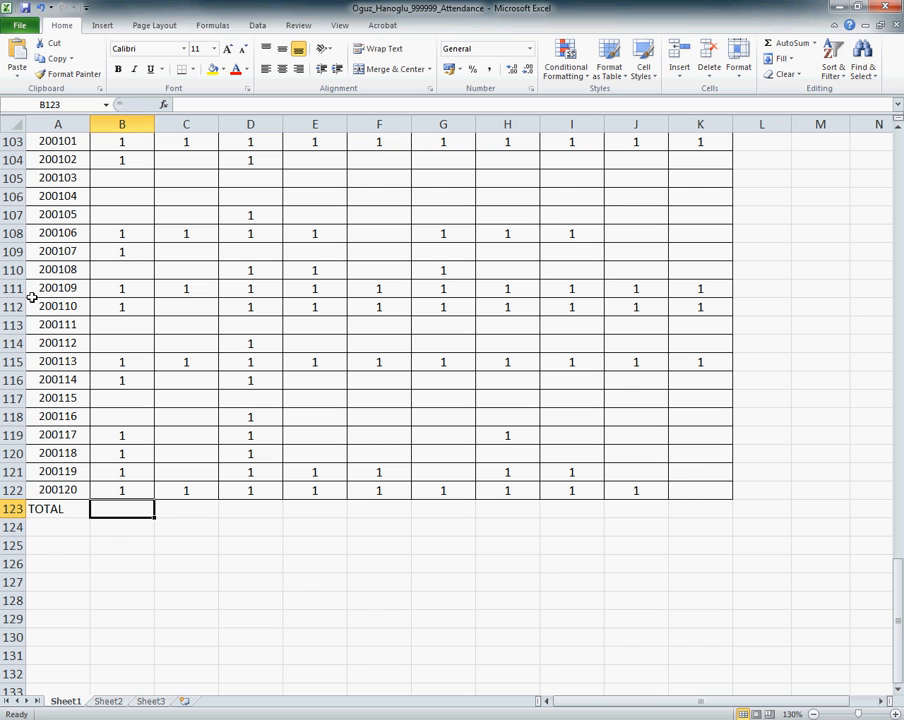
Step: Make the TOTAL label in A123 bold and centre it in its cell
{"action": "left_click", "coordinate": [54, 506]}
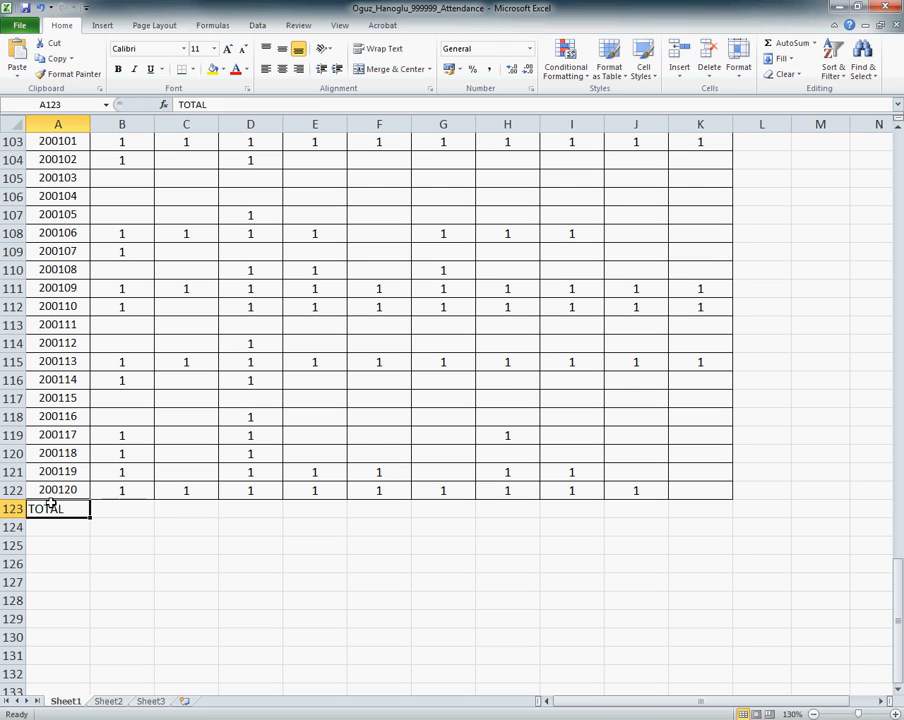
{"action": "left_click", "coordinate": [118, 69]}
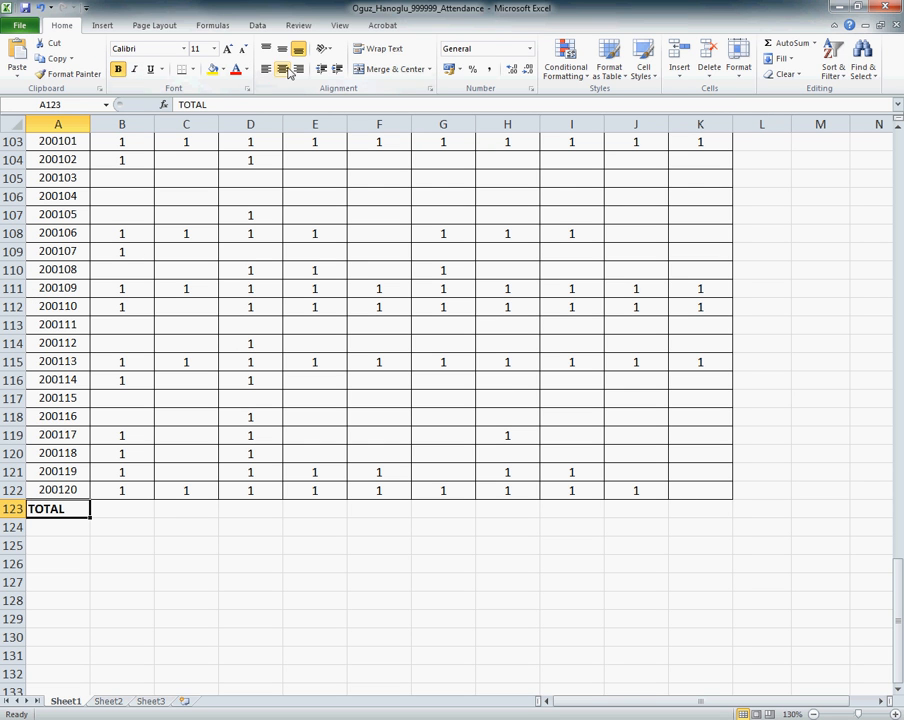
{"action": "left_click", "coordinate": [284, 69]}
Step: Insert an AutoSum formula in B123 that adds up the October 1st attendance range B2:B122
{"action": "left_click", "coordinate": [116, 511]}
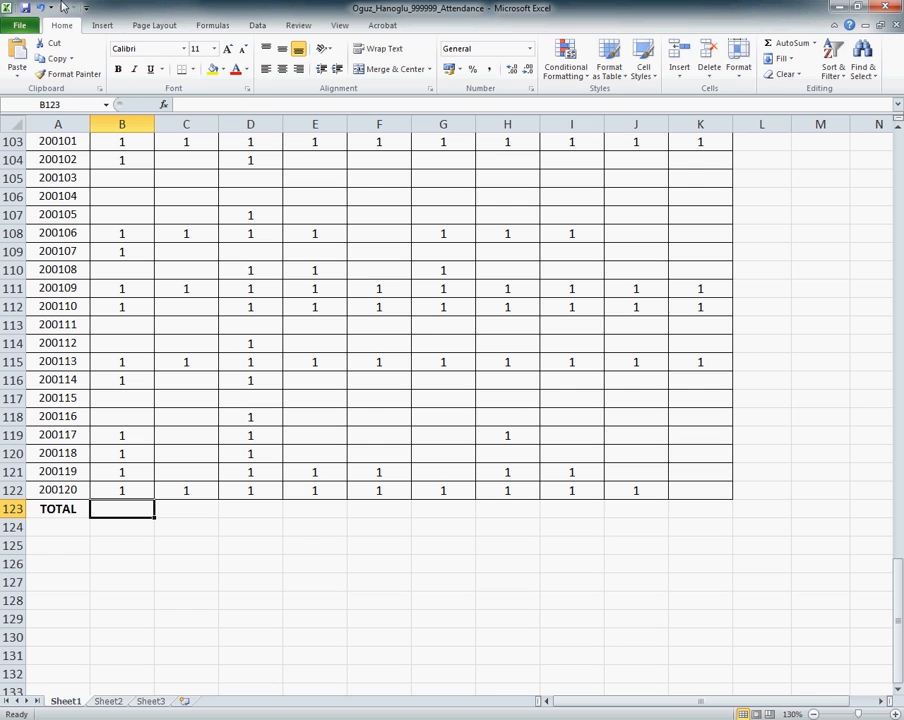
{"action": "left_click", "coordinate": [209, 25]}
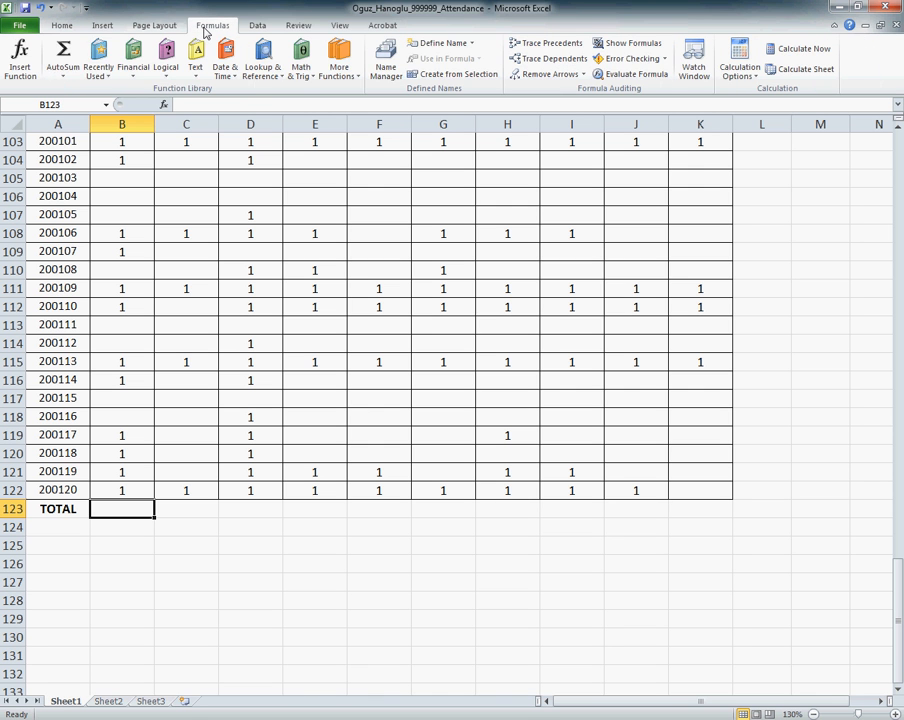
{"action": "left_click", "coordinate": [63, 52]}
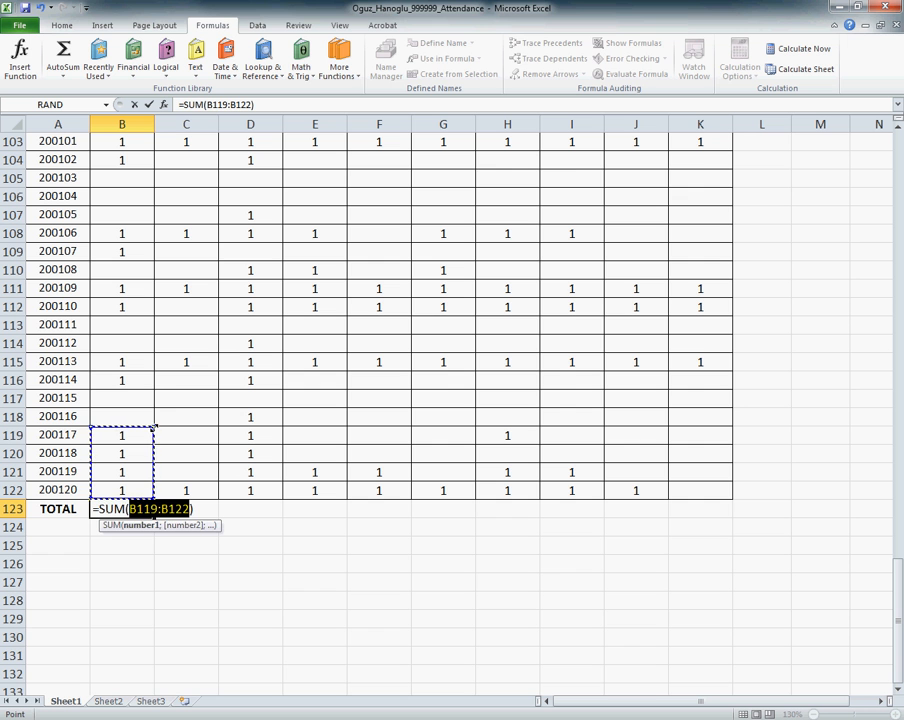
{"action": "left_click_drag", "start_coordinate": [152, 427], "coordinate": [156, 172]}
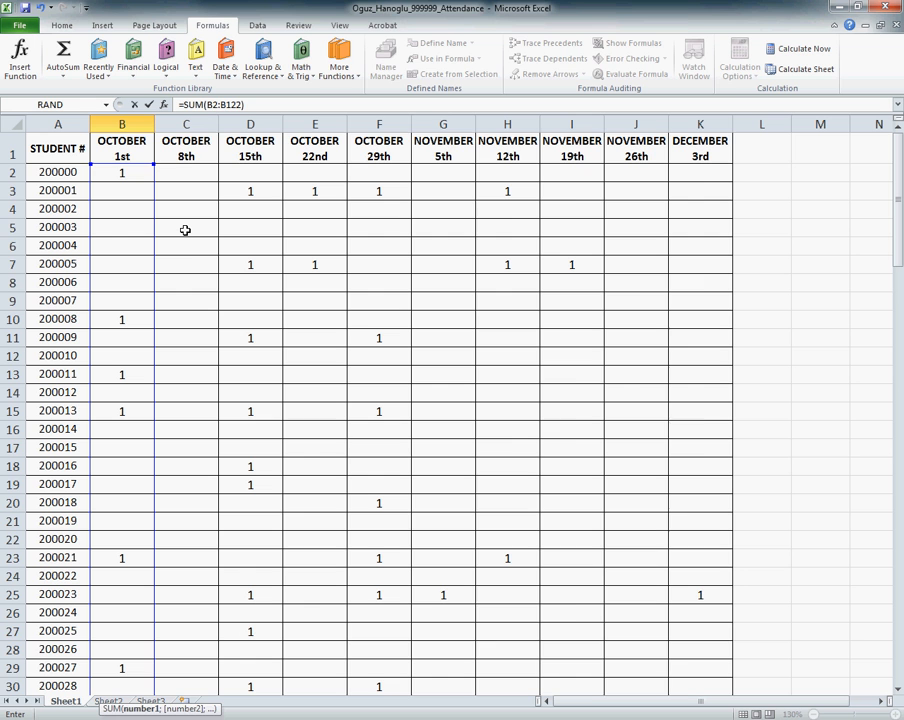
{"action": "key", "text": "Return"}
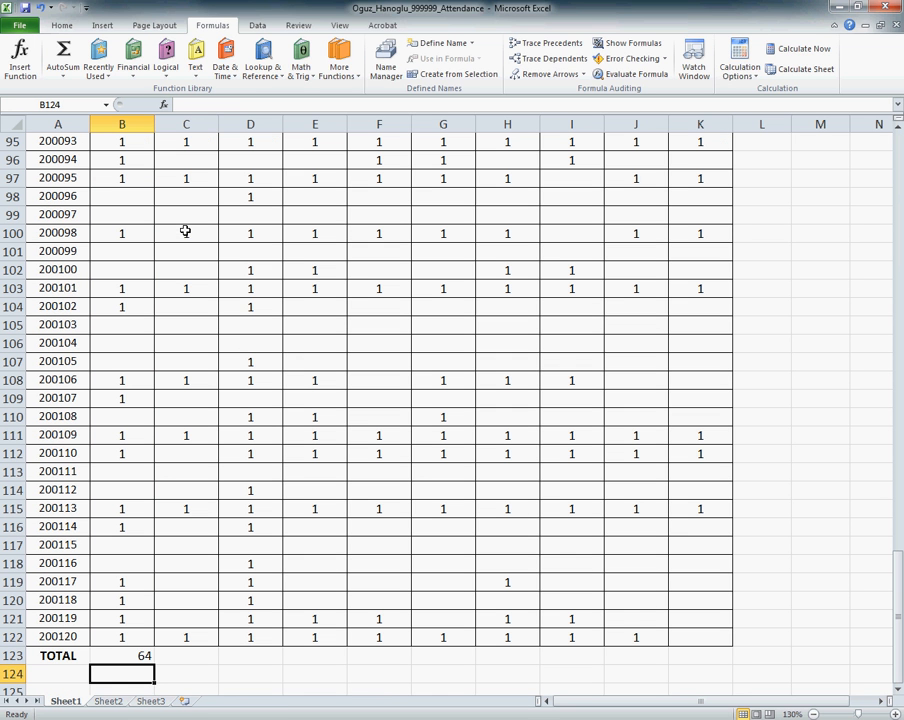
Step: Fill the sum formula from B123 across to K123 and check the copied formulas in C123 and D123
{"action": "left_click", "coordinate": [145, 656]}
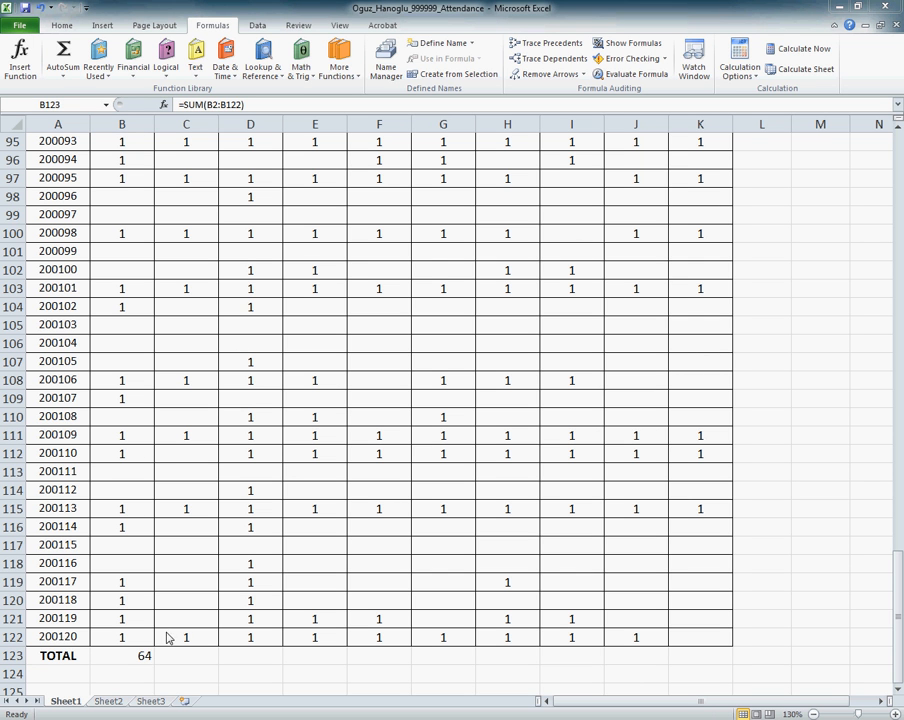
{"action": "left_click", "coordinate": [138, 655]}
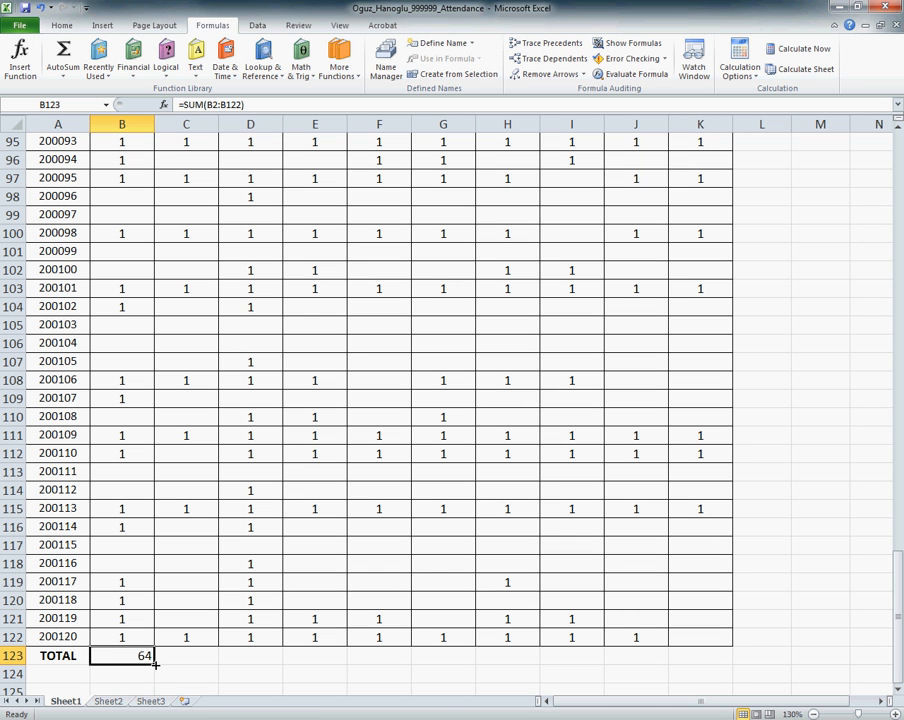
{"action": "left_click_drag", "start_coordinate": [155, 664], "coordinate": [713, 660]}
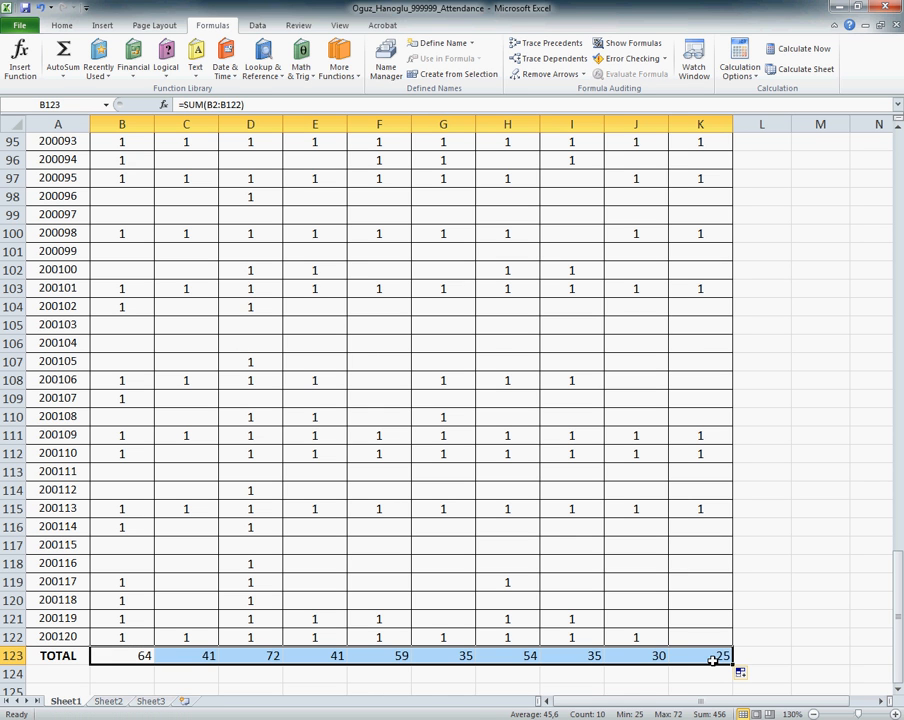
{"action": "left_click", "coordinate": [196, 659]}
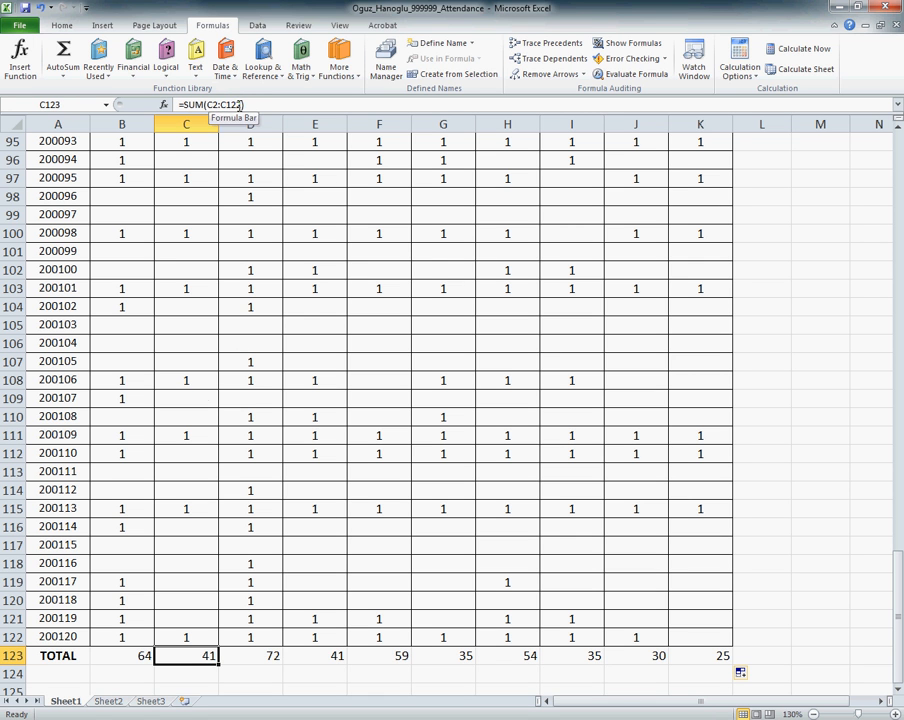
{"action": "left_click", "coordinate": [262, 656]}
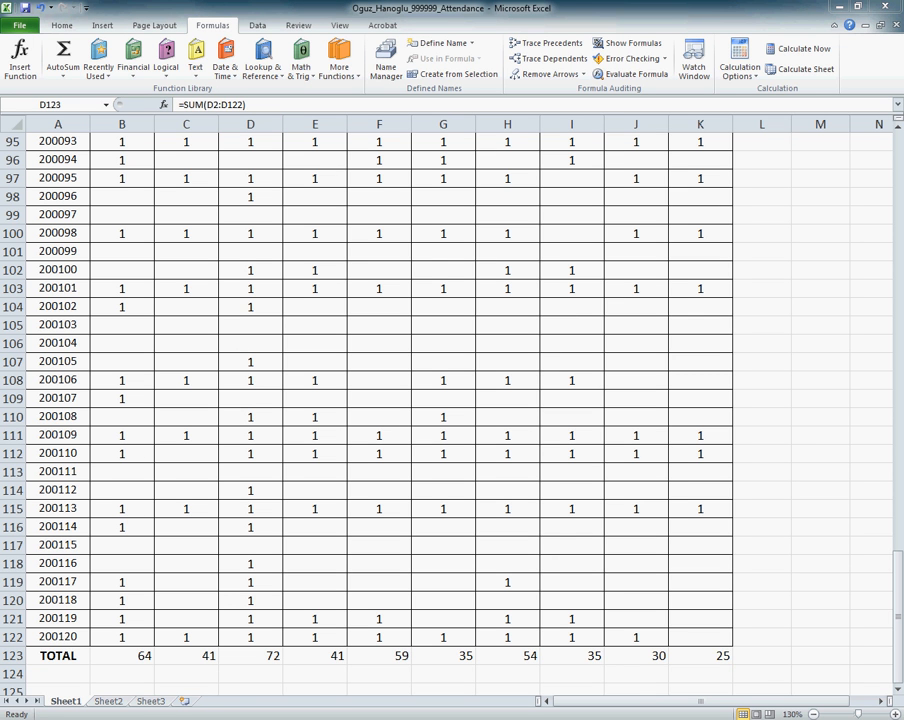
Step: Make the attendance totals in B123:K123 bold and centred
{"action": "left_click", "coordinate": [120, 655]}
{"action": "left_click_drag", "start_coordinate": [120, 655], "coordinate": [691, 655]}
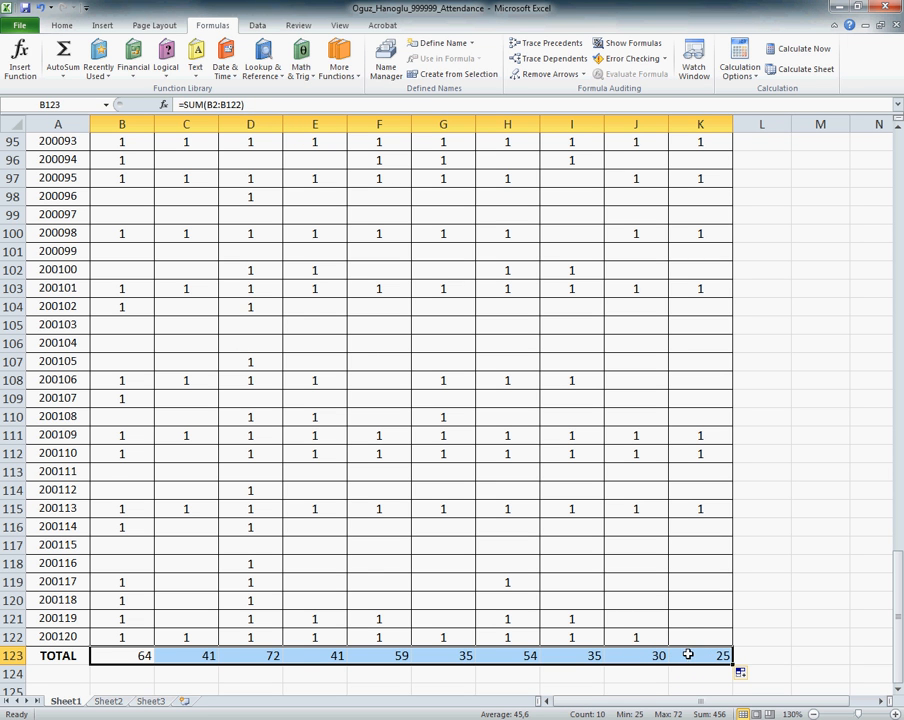
{"action": "left_click", "coordinate": [62, 26]}
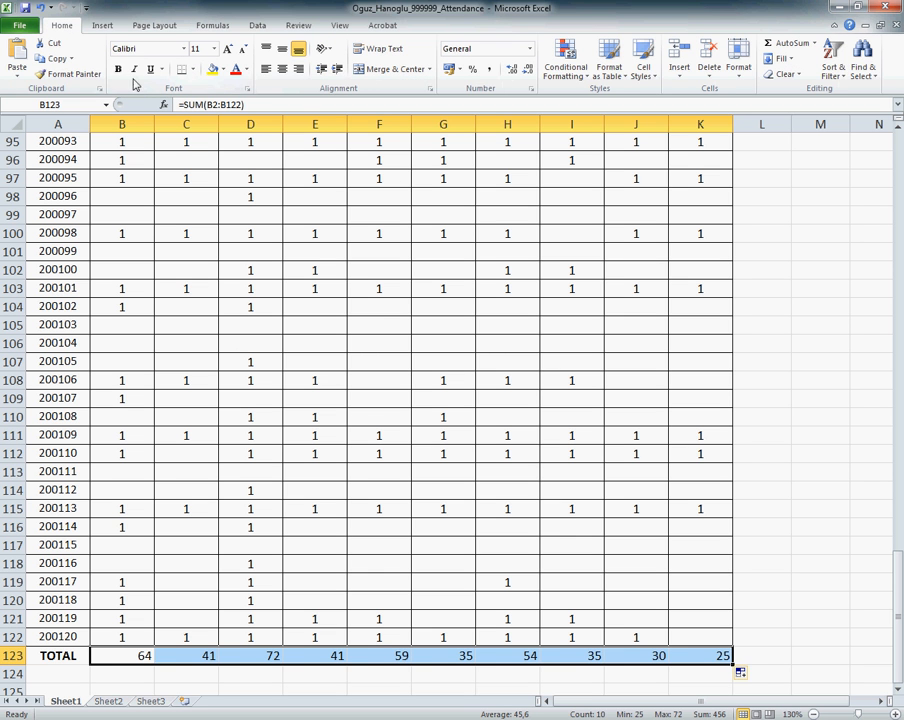
{"action": "left_click", "coordinate": [118, 69]}
{"action": "left_click", "coordinate": [281, 73]}
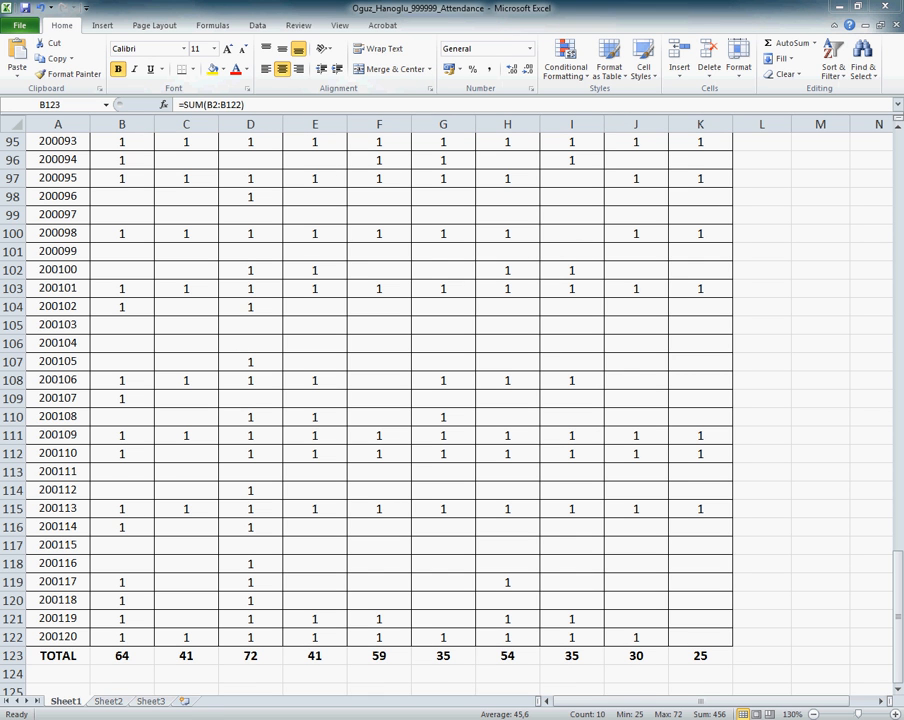
Step: Rename the Sheet1 worksheet as DATA in capital letters
{"action": "left_click", "coordinate": [67, 702]}
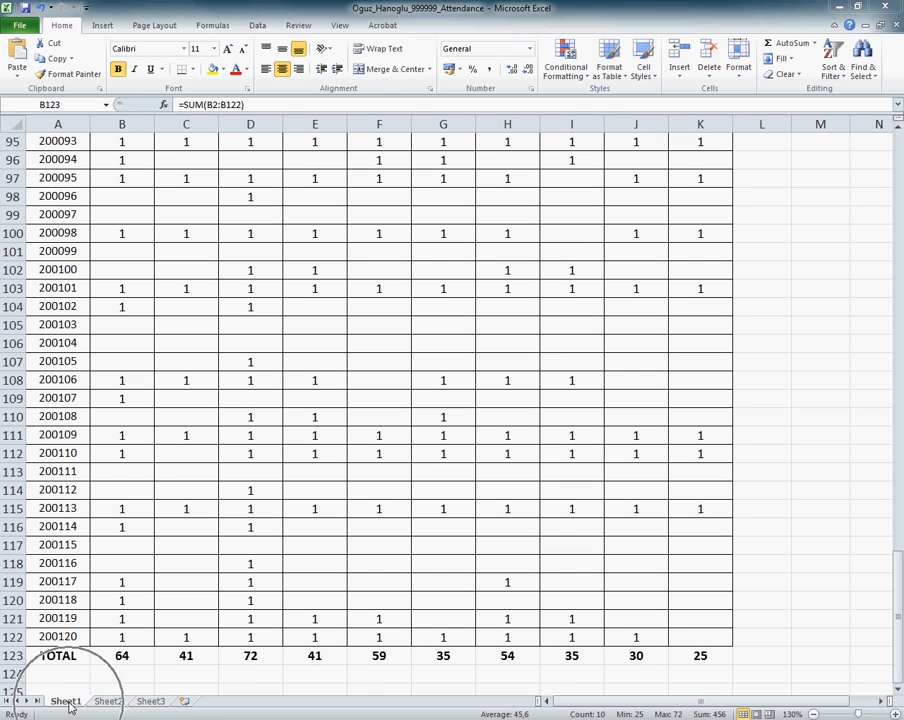
{"action": "left_click", "coordinate": [67, 702]}
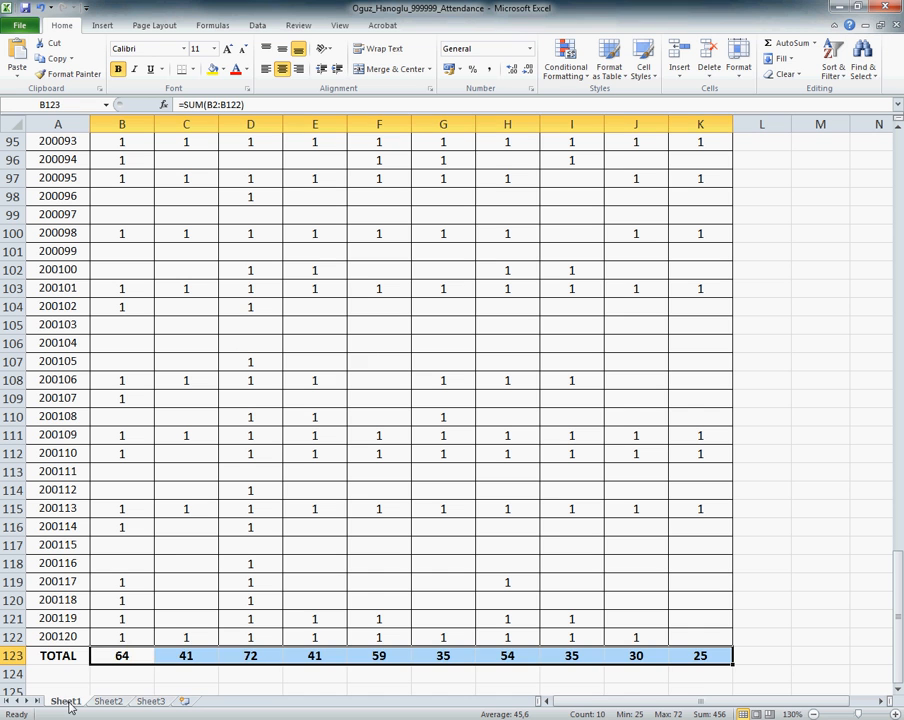
{"action": "right_click", "coordinate": [70, 706]}
{"action": "left_click", "coordinate": [114, 575]}
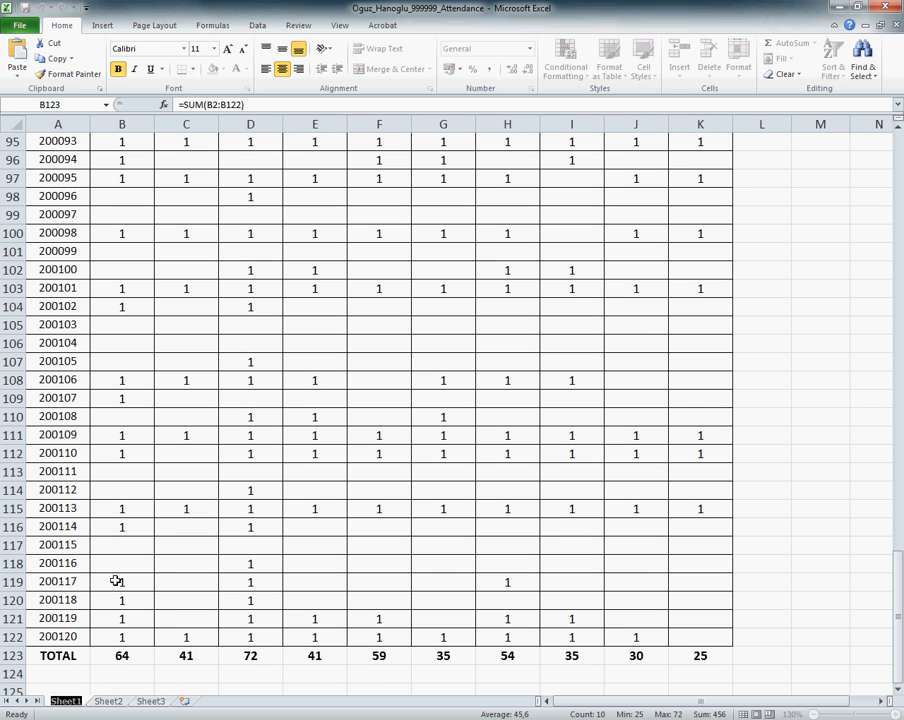
{"action": "type", "text": "data"}
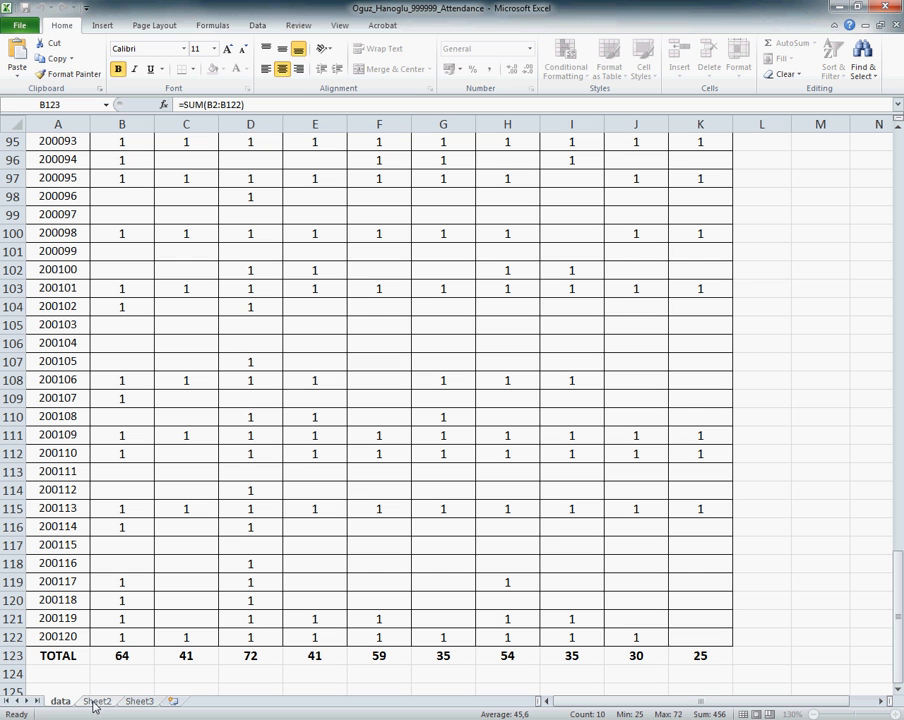
{"action": "key", "text": "BackSpace"}
{"action": "key", "text": "BackSpace"}
{"action": "key", "text": "BackSpace"}
{"action": "key", "text": "BackSpace"}
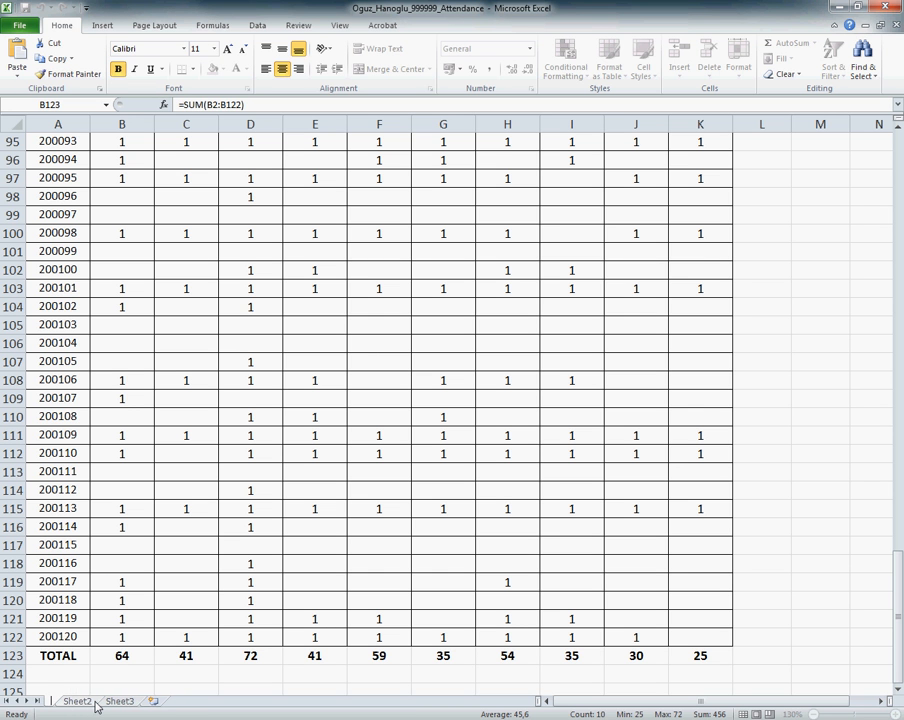
{"action": "type", "text": "DATA"}
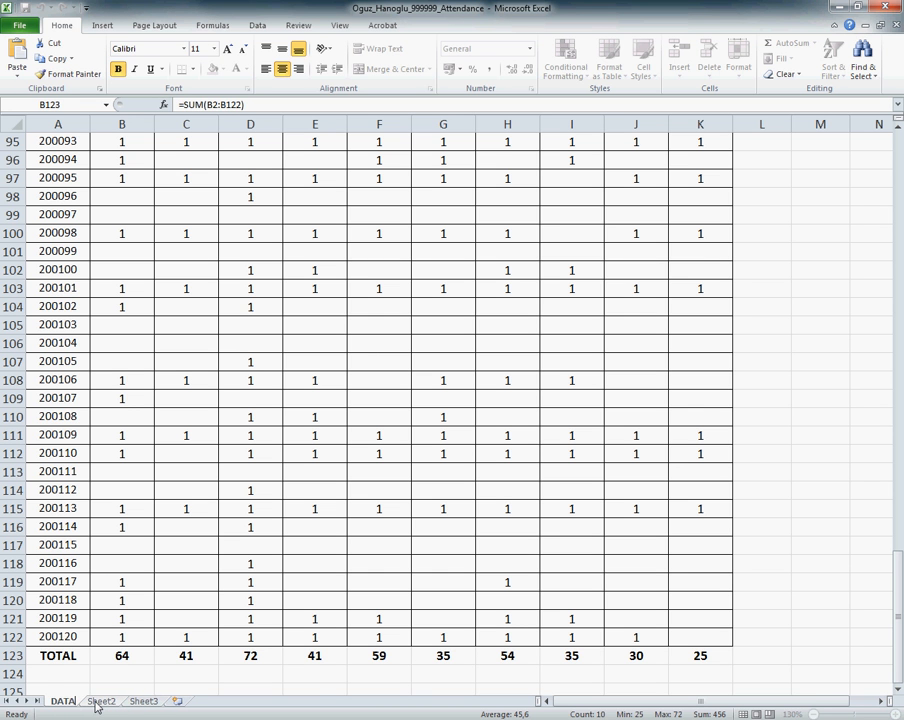
Step: Rename the Sheet2 worksheet as GRAPHICS
{"action": "right_click", "coordinate": [99, 702]}
{"action": "left_click", "coordinate": [146, 575]}
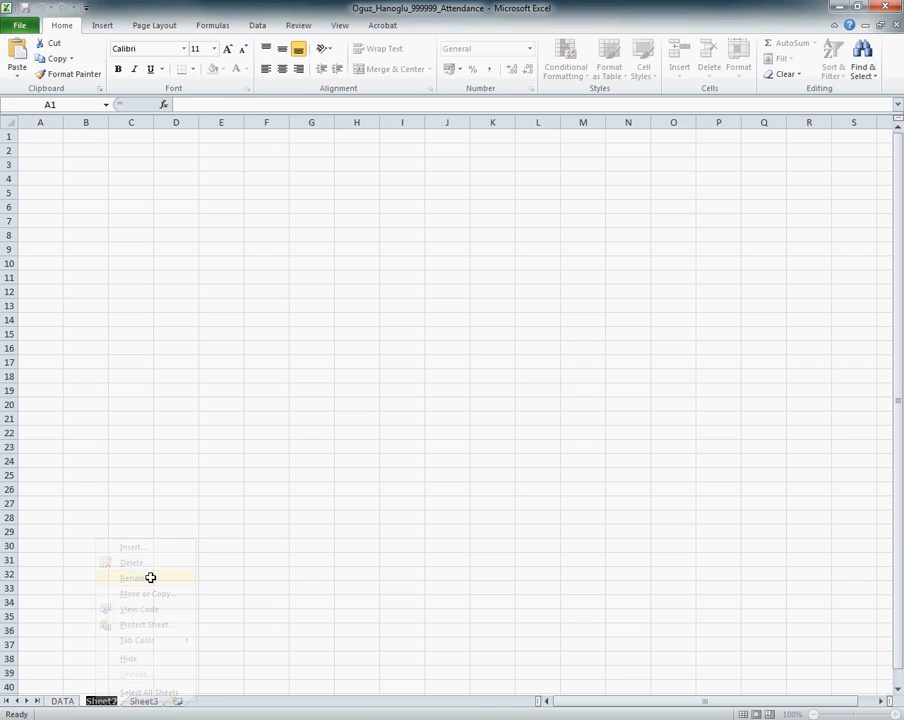
{"action": "type", "text": "GRAPHICS"}
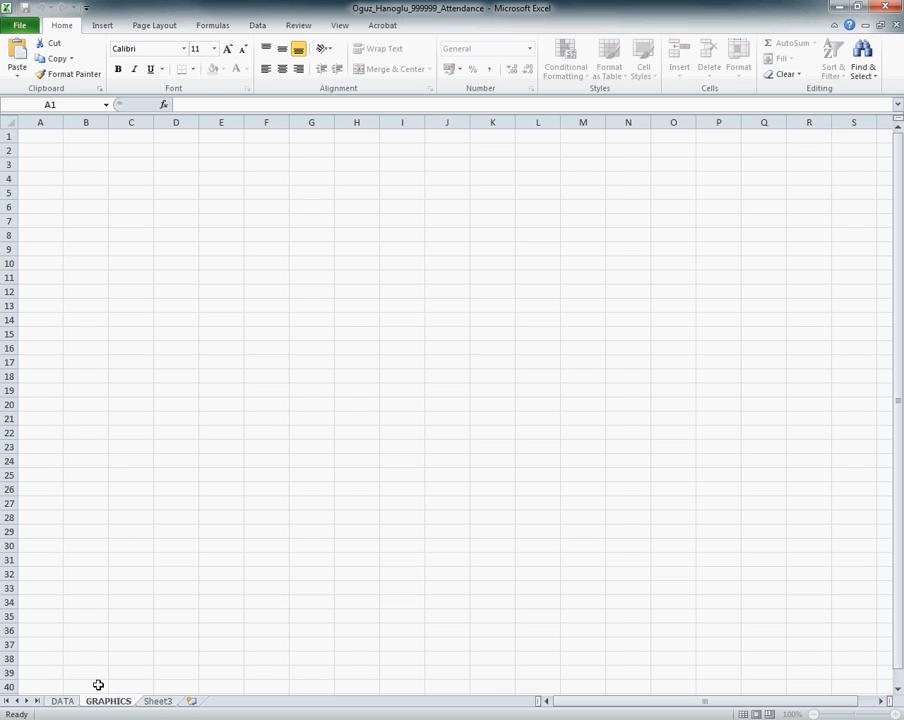
{"action": "left_click", "coordinate": [110, 700]}
Step: Copy the whole header row 1 with the student number and date headings from the DATA sheet
{"action": "key", "text": "alt+Tab"}
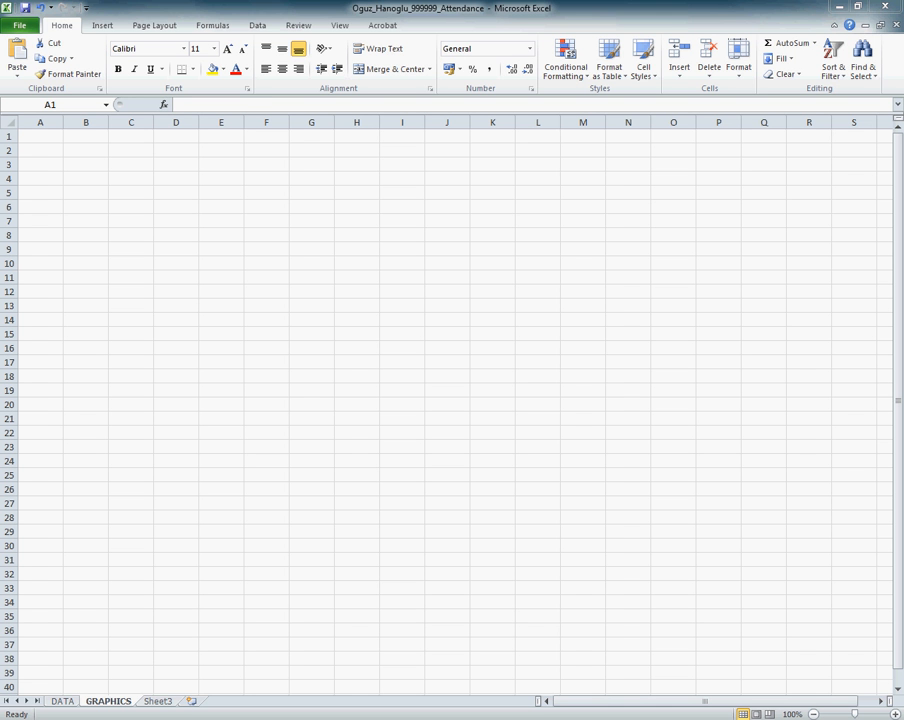
{"action": "left_click", "coordinate": [53, 702]}
{"action": "left_click", "coordinate": [57, 702]}
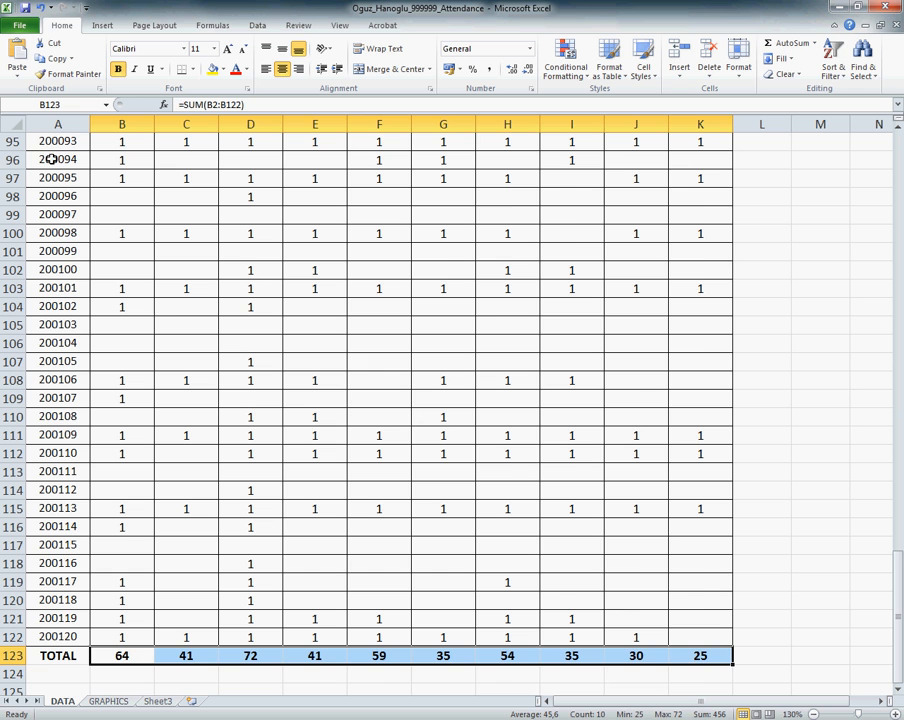
{"action": "left_click", "coordinate": [160, 306]}
{"action": "scroll", "coordinate": [162, 311], "scroll_direction": "up", "scroll_amount": 20}
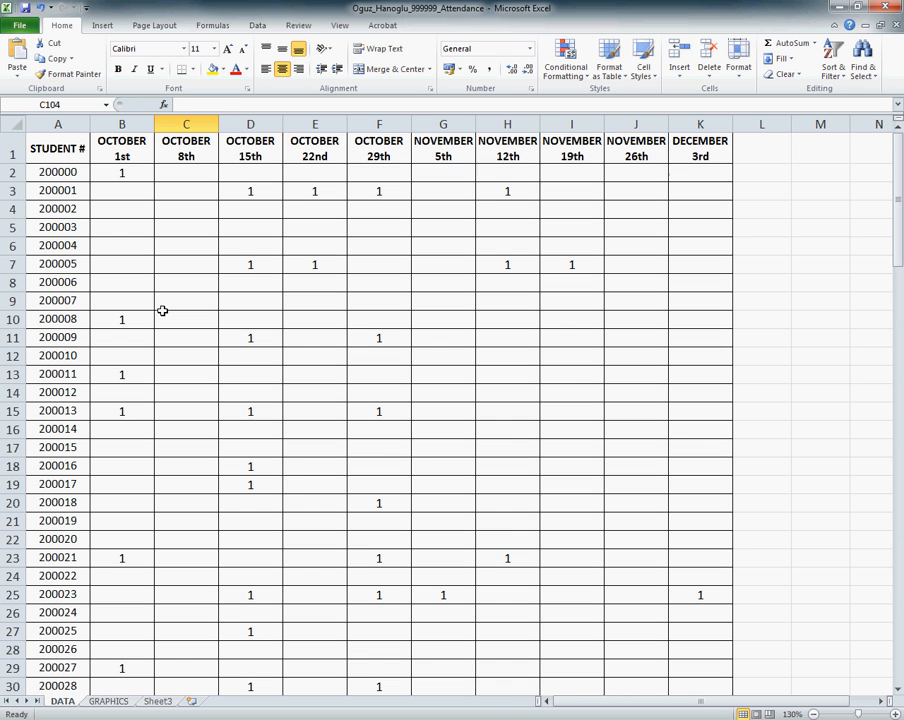
{"action": "right_click", "coordinate": [9, 138]}
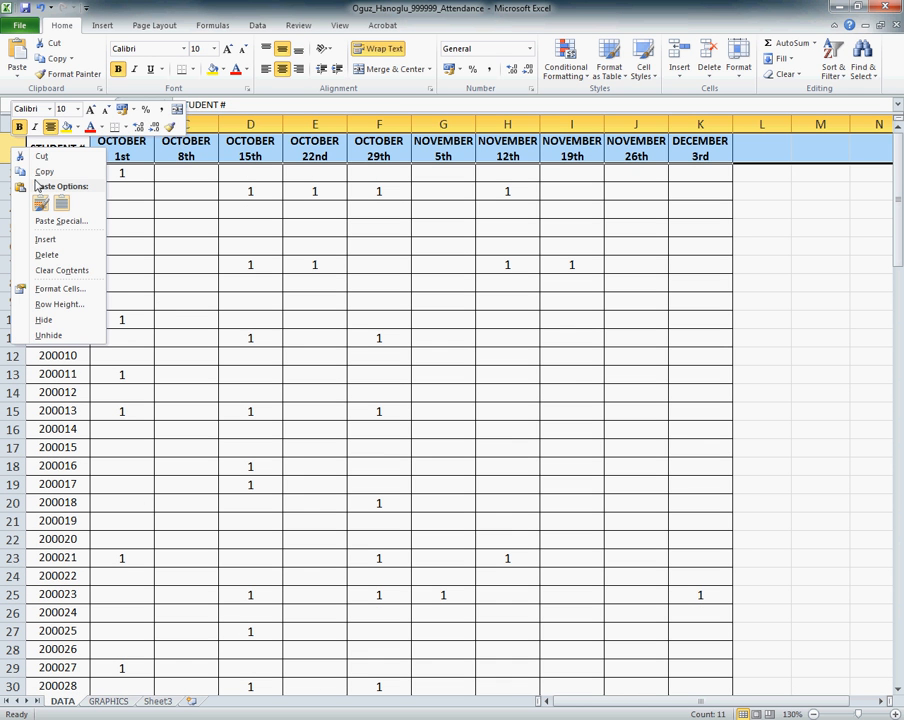
{"action": "left_click", "coordinate": [44, 171]}
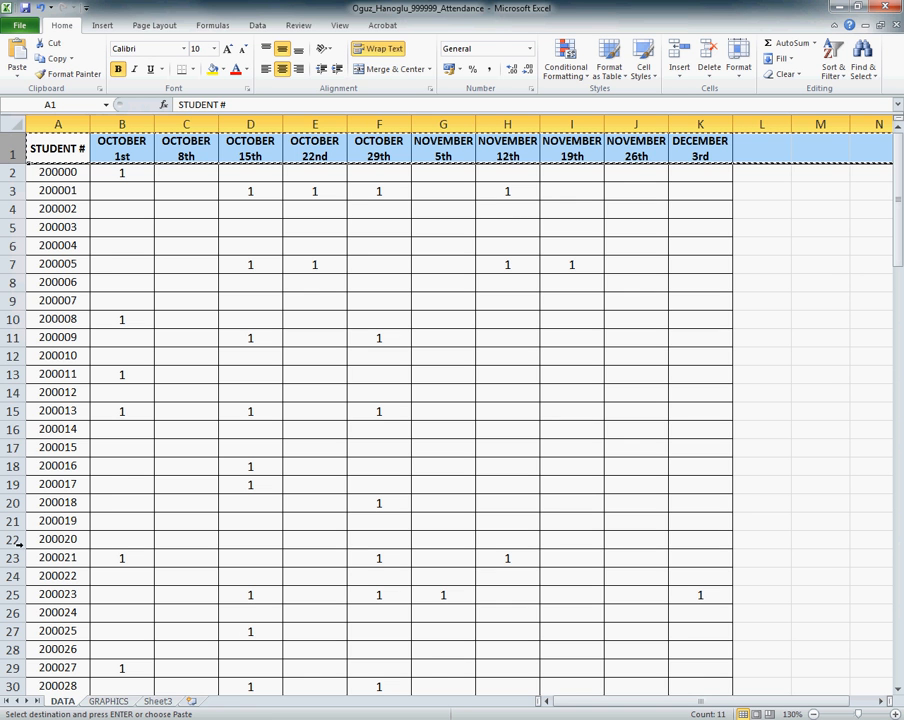
Step: Paste the copied header row into row 1 of the GRAPHICS sheet, keeping the source column widths
{"action": "left_click", "coordinate": [104, 701]}
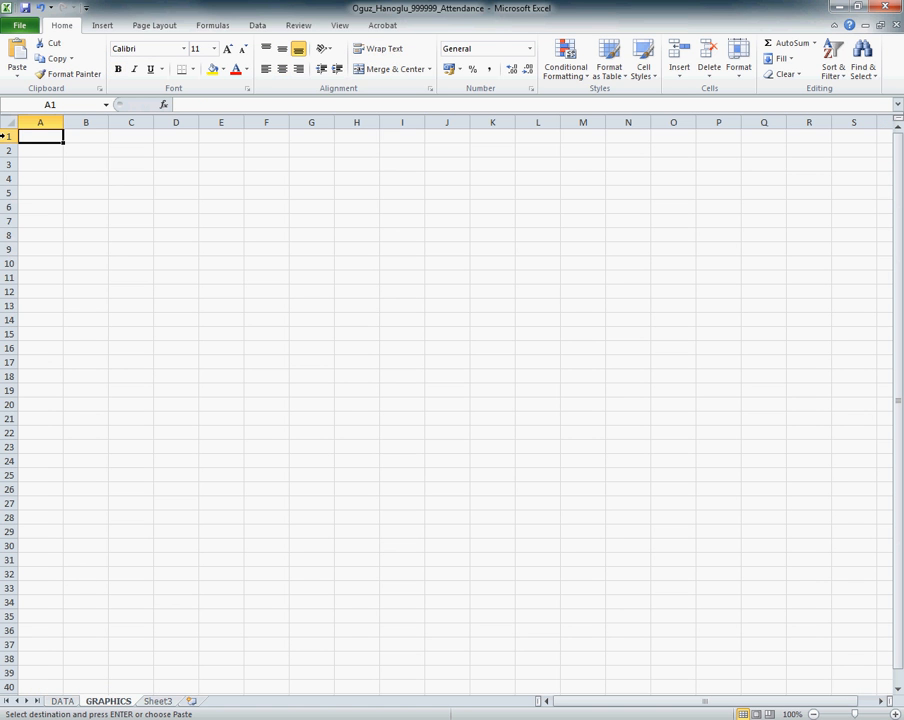
{"action": "right_click", "coordinate": [5, 136]}
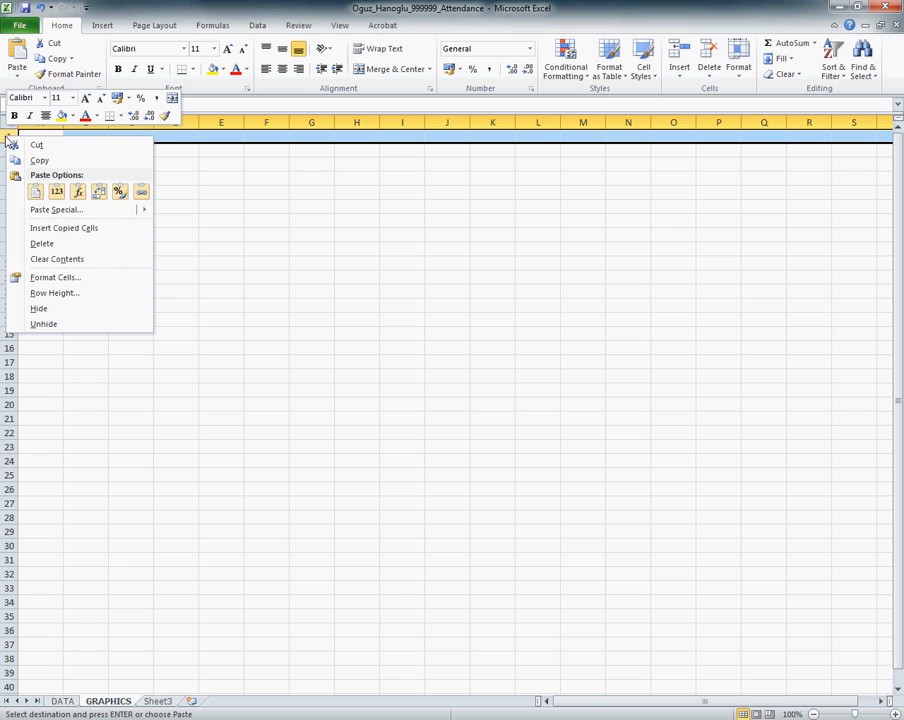
{"action": "left_click", "coordinate": [35, 192]}
{"action": "mouse_move", "coordinate": [91, 217]}
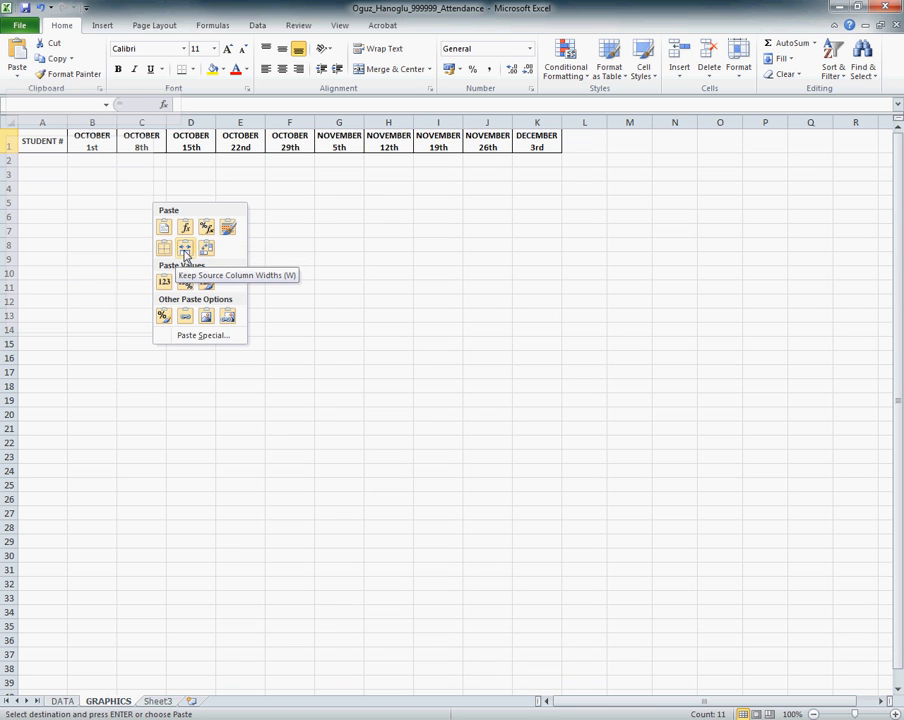
{"action": "left_click", "coordinate": [185, 250]}
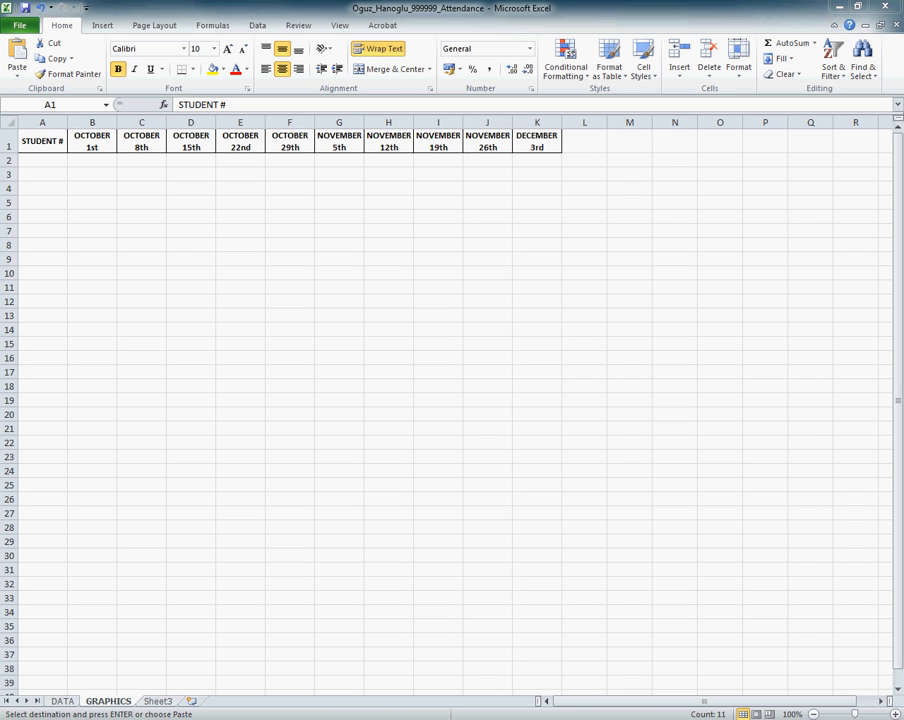
Step: Copy the TOTAL row A123:K123 from the DATA sheet
{"action": "left_click", "coordinate": [62, 701]}
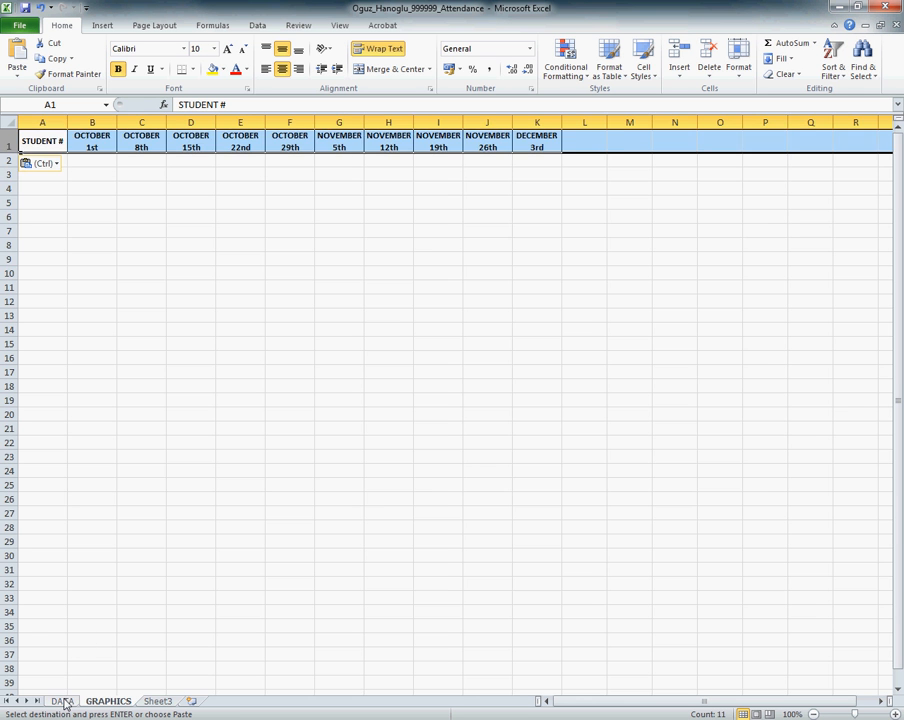
{"action": "scroll", "coordinate": [55, 568], "scroll_direction": "down", "scroll_amount": 12}
{"action": "scroll", "coordinate": [55, 566], "scroll_direction": "down", "scroll_amount": 16}
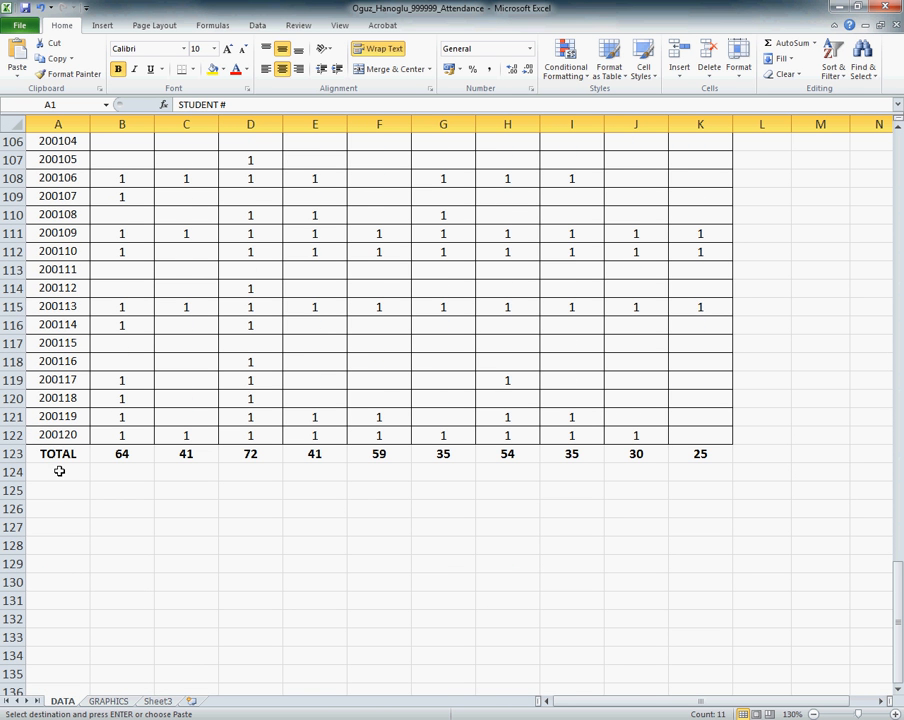
{"action": "left_click_drag", "start_coordinate": [57, 453], "coordinate": [722, 456]}
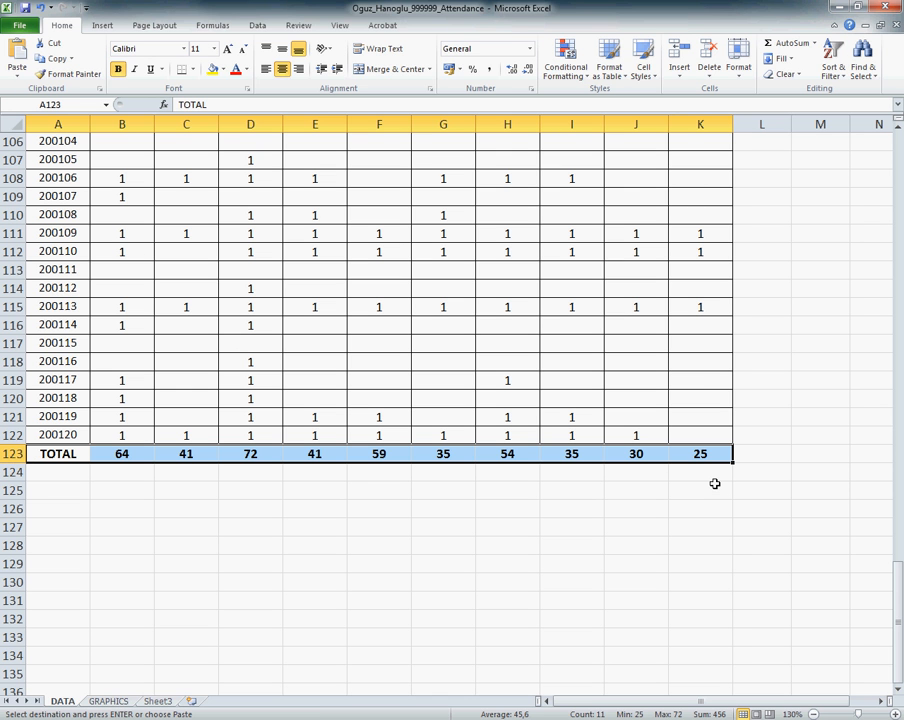
{"action": "right_click", "coordinate": [380, 453]}
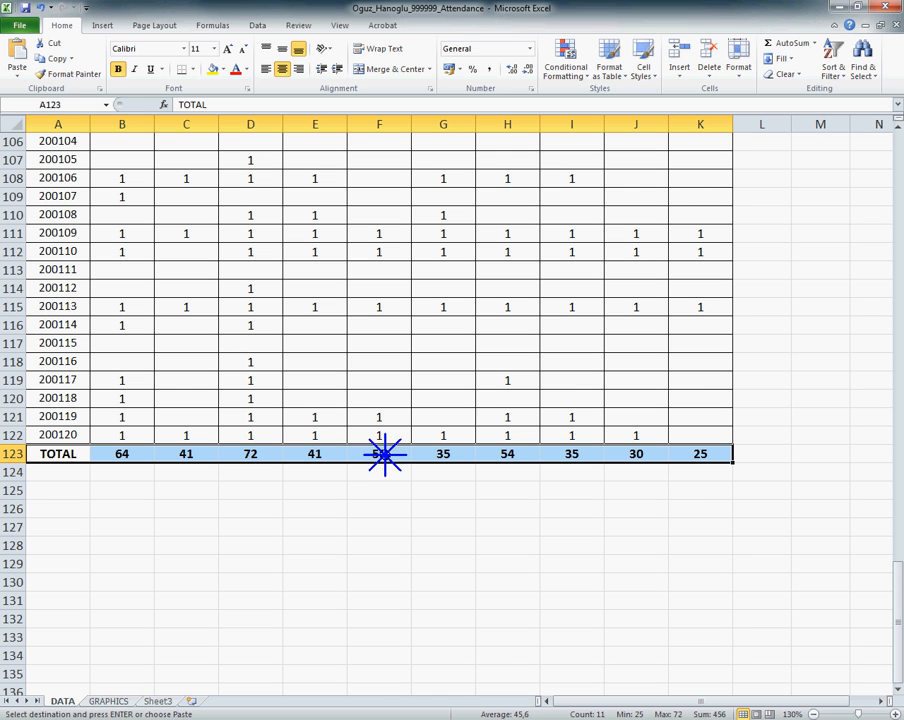
{"action": "left_click", "coordinate": [418, 480]}
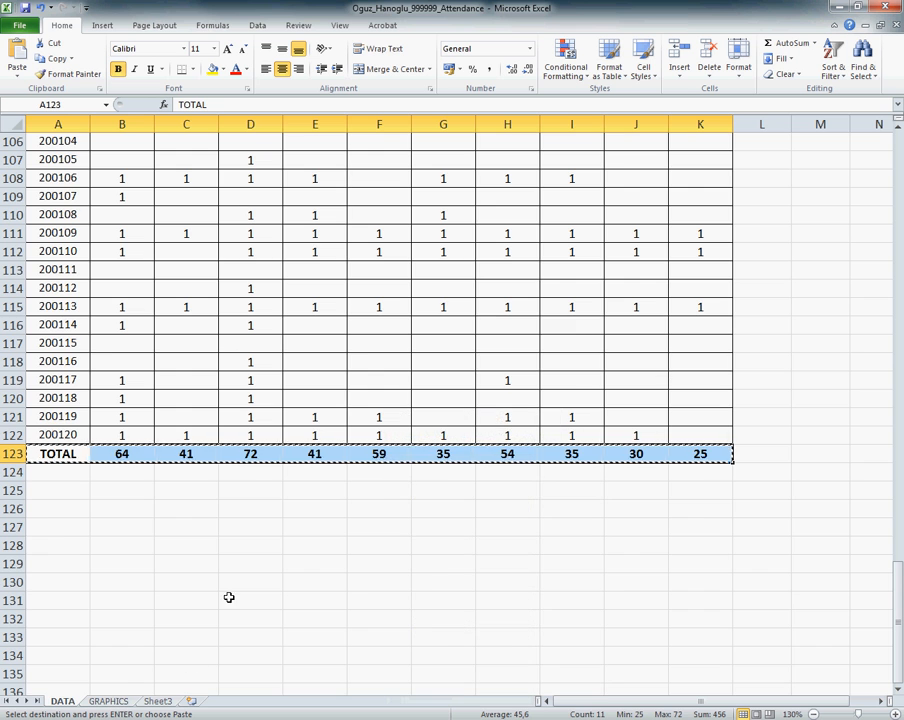
Step: Paste the copied totals as links starting at cell A2 of the GRAPHICS sheet
{"action": "left_click", "coordinate": [110, 700]}
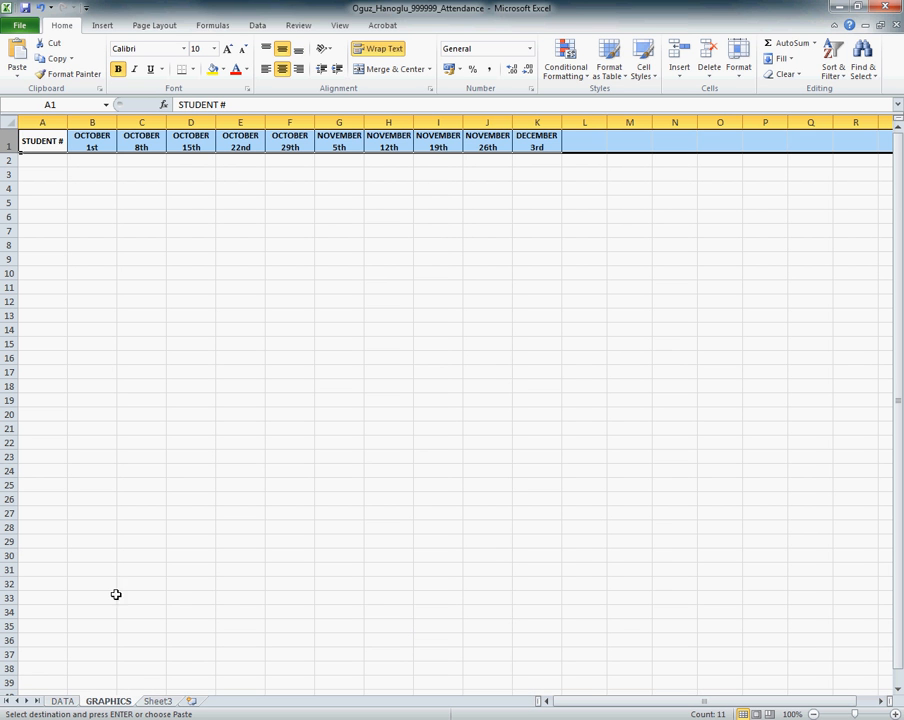
{"action": "left_click", "coordinate": [55, 161]}
{"action": "right_click", "coordinate": [55, 162]}
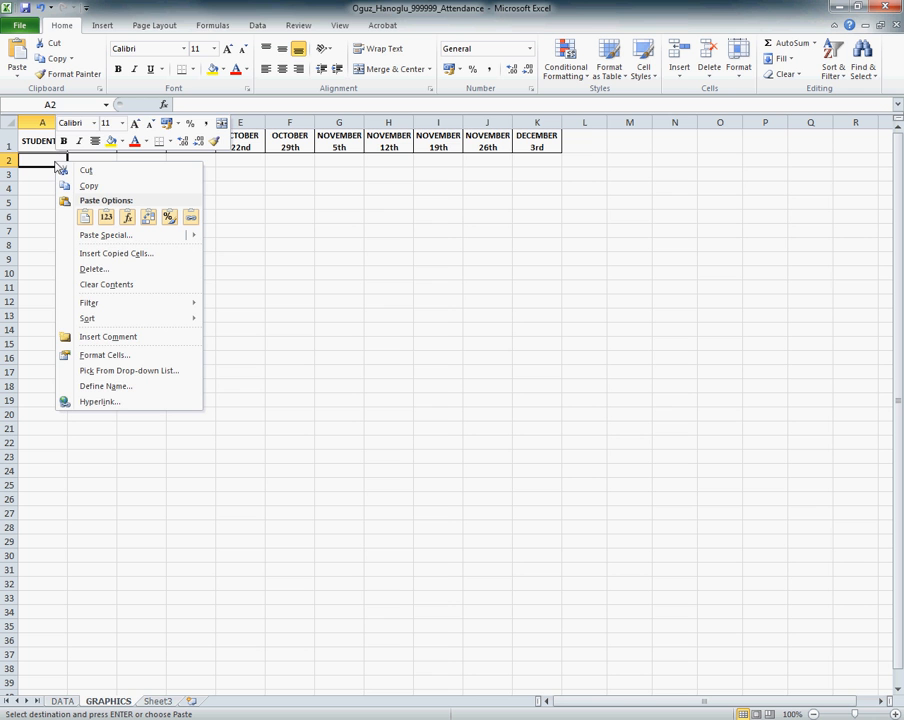
{"action": "left_click", "coordinate": [192, 222]}
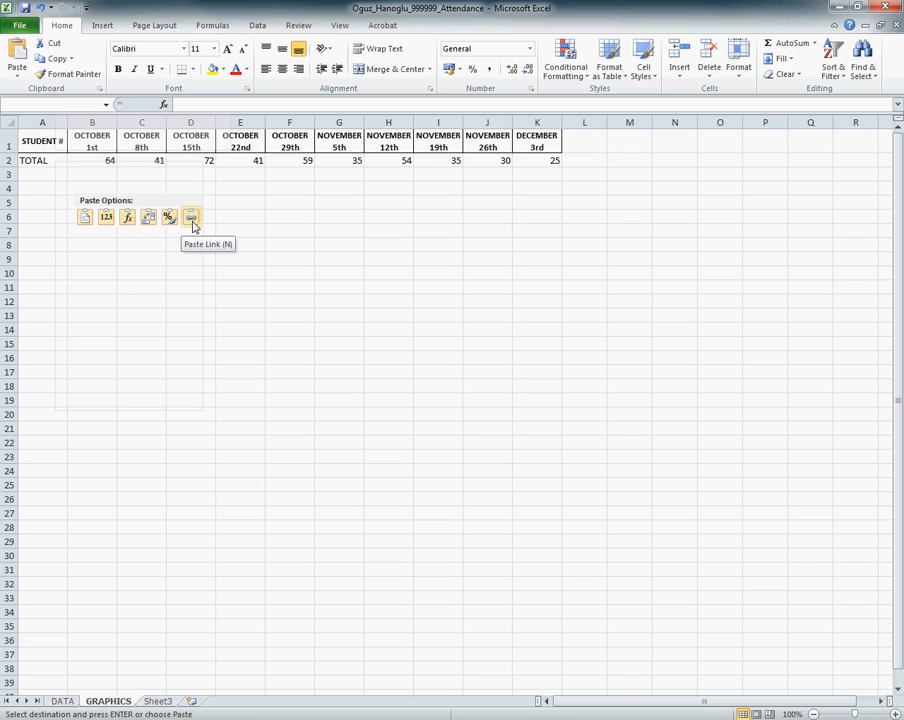
{"action": "left_click", "coordinate": [192, 222]}
Step: Overwrite the October 1st total in B123 of the DATA sheet with 50 and check linked cell B2 on GRAPHICS
{"action": "left_click", "coordinate": [64, 702]}
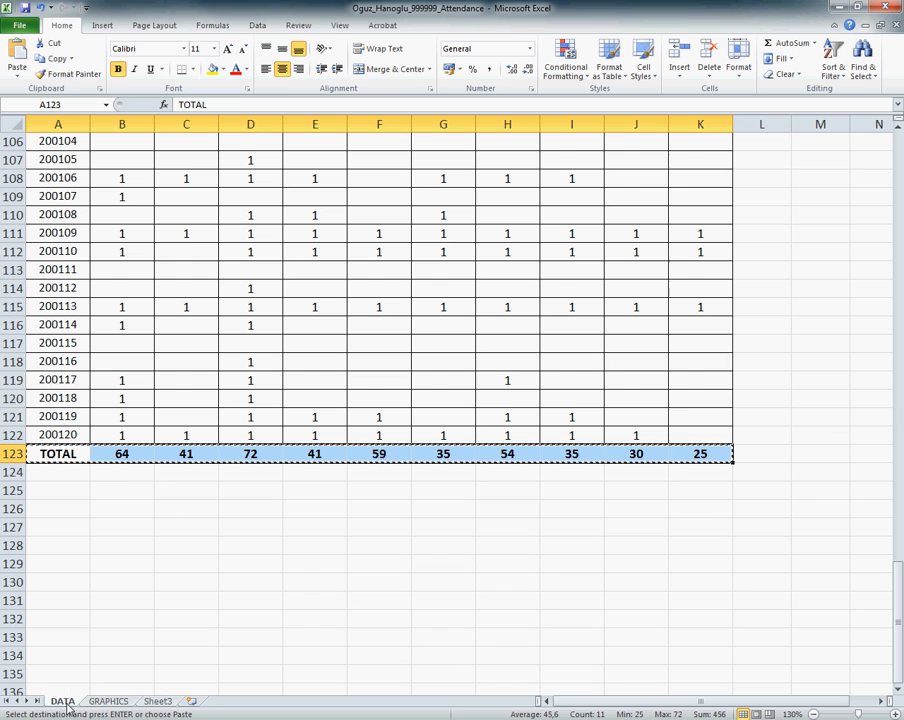
{"action": "left_click", "coordinate": [122, 455]}
{"action": "type", "text": "50"}
{"action": "key", "text": "Return"}
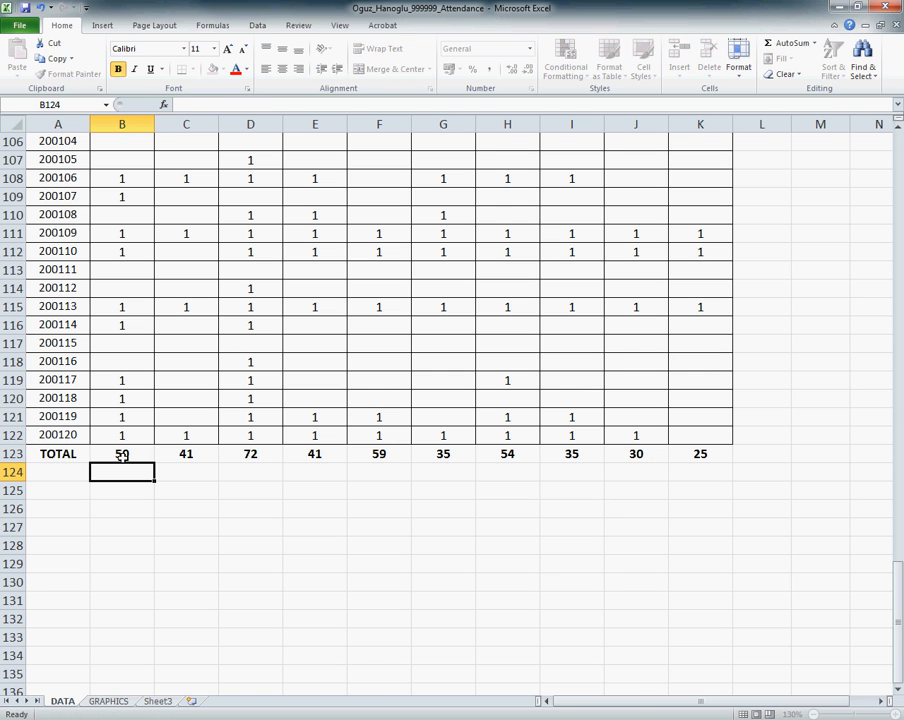
{"action": "left_click", "coordinate": [124, 705]}
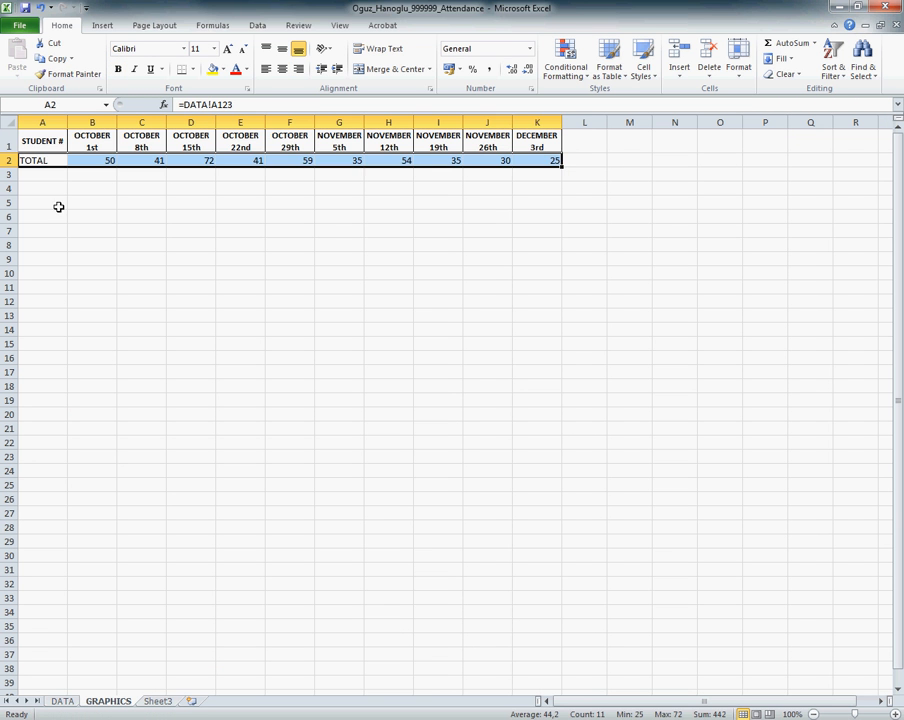
{"action": "left_click", "coordinate": [106, 160]}
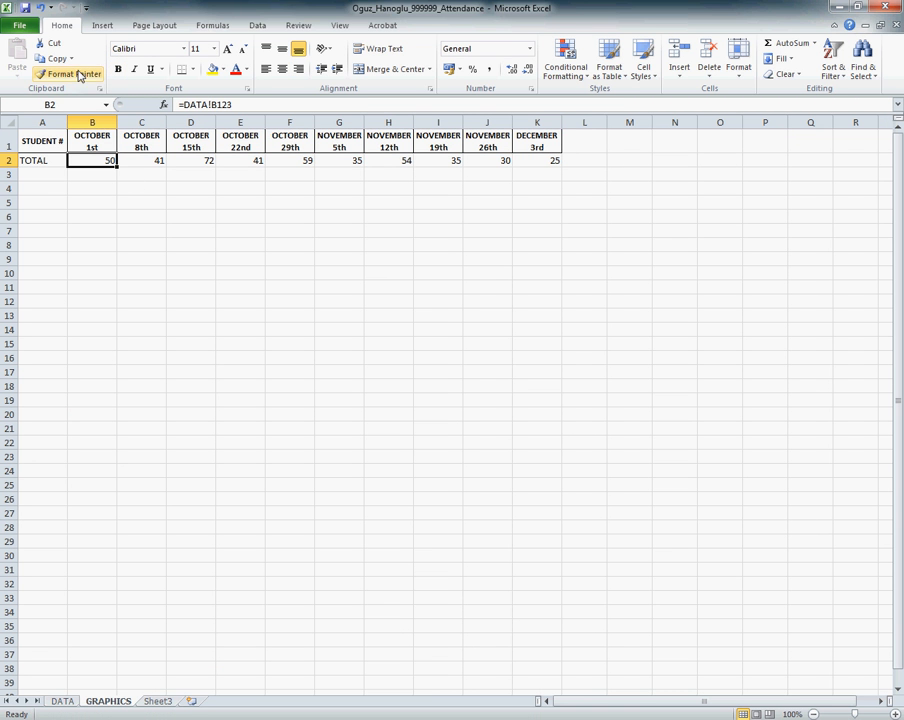
Step: Undo the overwritten October 1st total and compare it between the DATA and GRAPHICS sheets
{"action": "left_click", "coordinate": [41, 8]}
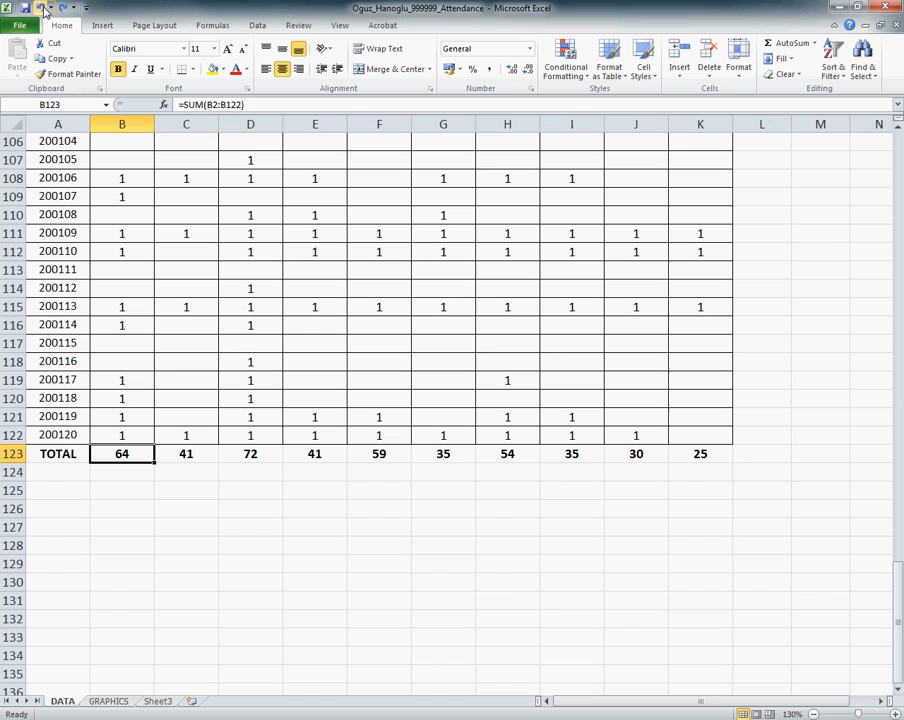
{"action": "left_click", "coordinate": [130, 460]}
{"action": "left_click_drag", "start_coordinate": [130, 460], "coordinate": [186, 455]}
{"action": "left_click", "coordinate": [116, 701]}
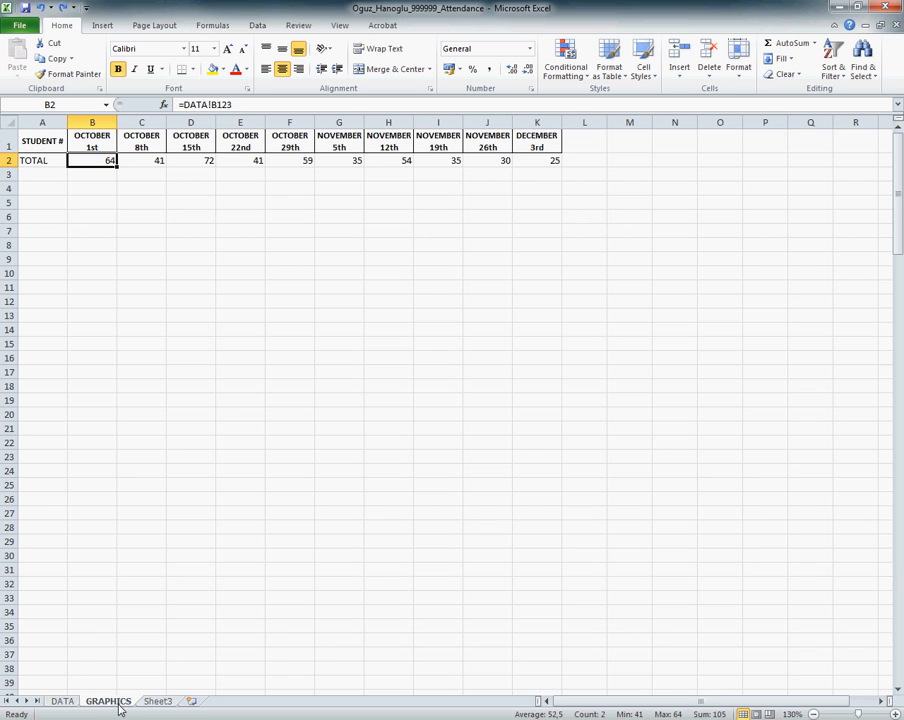
{"action": "left_click", "coordinate": [66, 681]}
{"action": "left_click", "coordinate": [62, 701]}
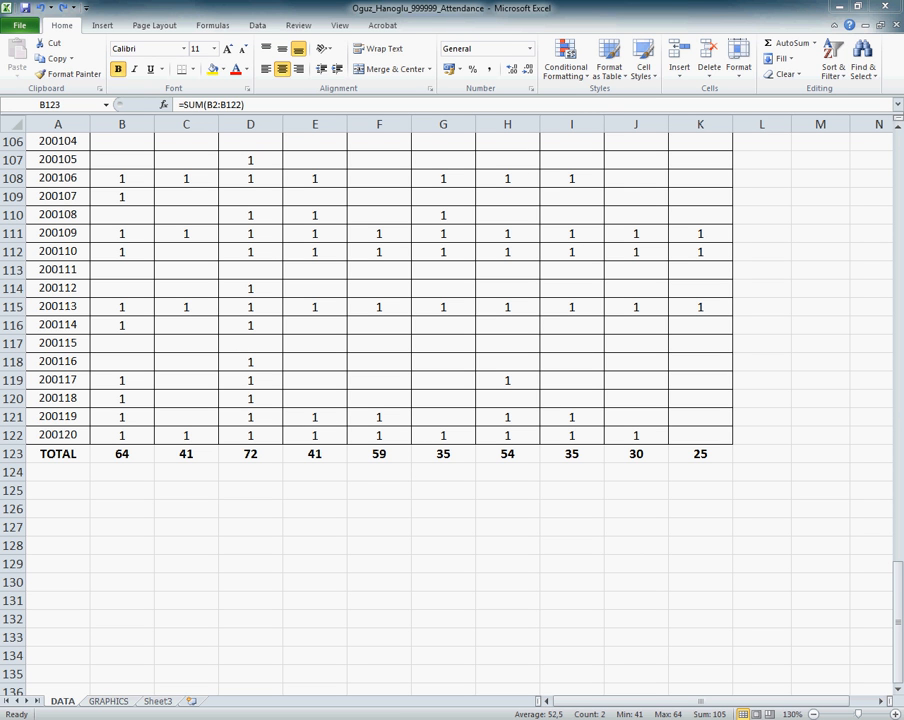
Step: Insert a 2-D clustered column chart from the dates and totals in A1:K2 of the GRAPHICS sheet
{"action": "left_click", "coordinate": [110, 700]}
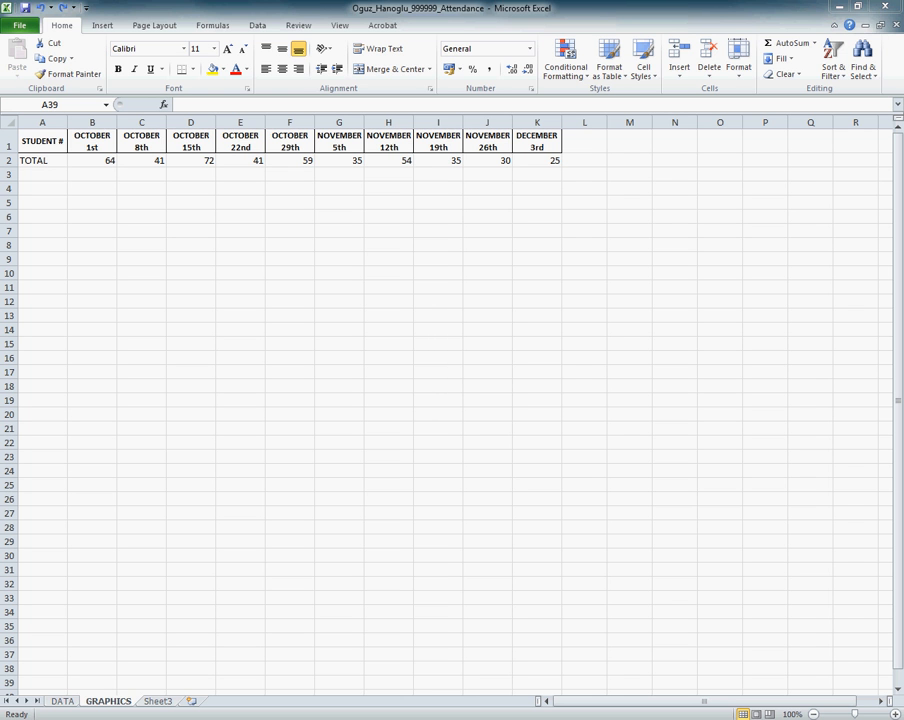
{"action": "left_click_drag", "start_coordinate": [42, 138], "coordinate": [549, 164]}
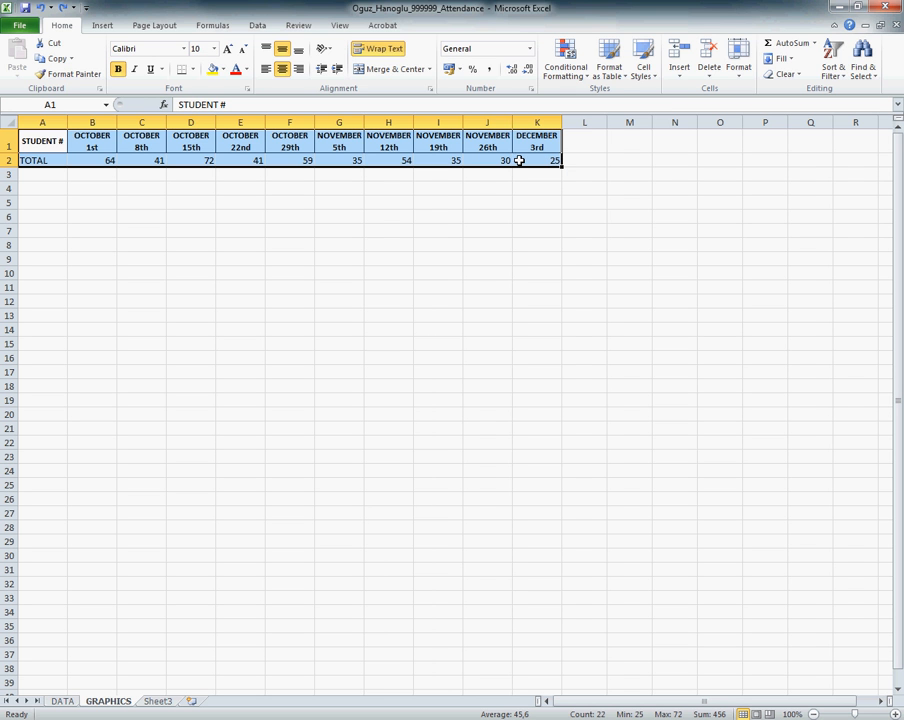
{"action": "left_click", "coordinate": [110, 25]}
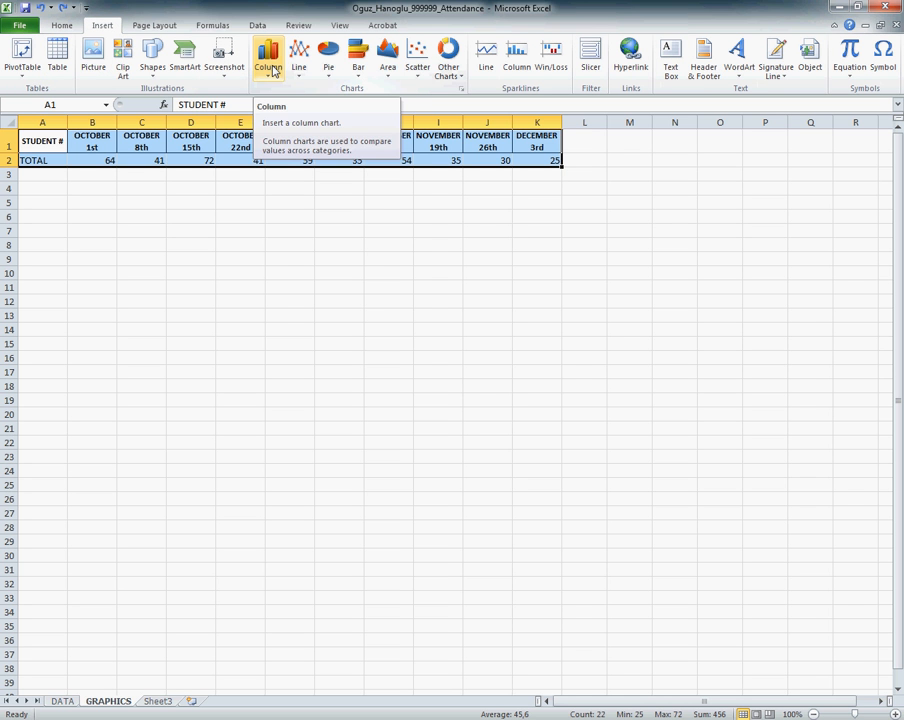
{"action": "left_click", "coordinate": [270, 68]}
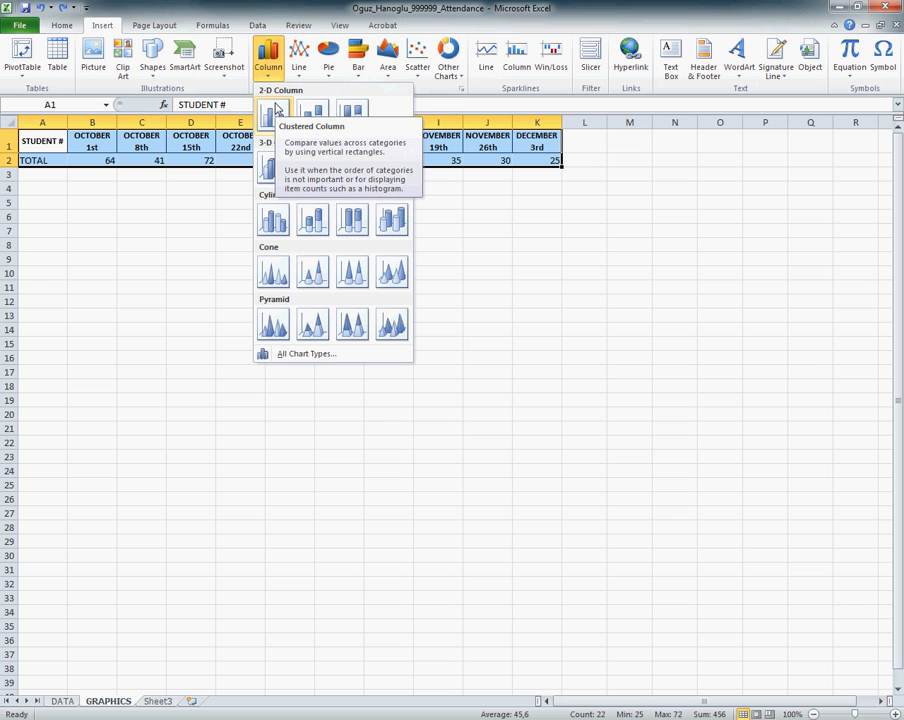
{"action": "left_click", "coordinate": [274, 112]}
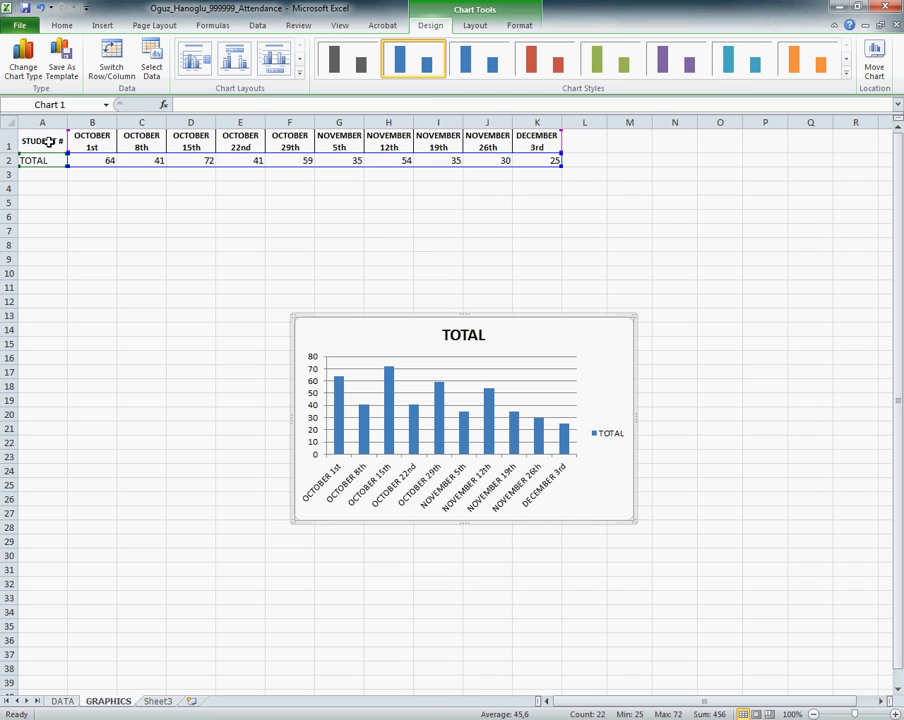
Step: Insert a blank sheet row above the date headings on the GRAPHICS sheet
{"action": "left_click", "coordinate": [6, 144]}
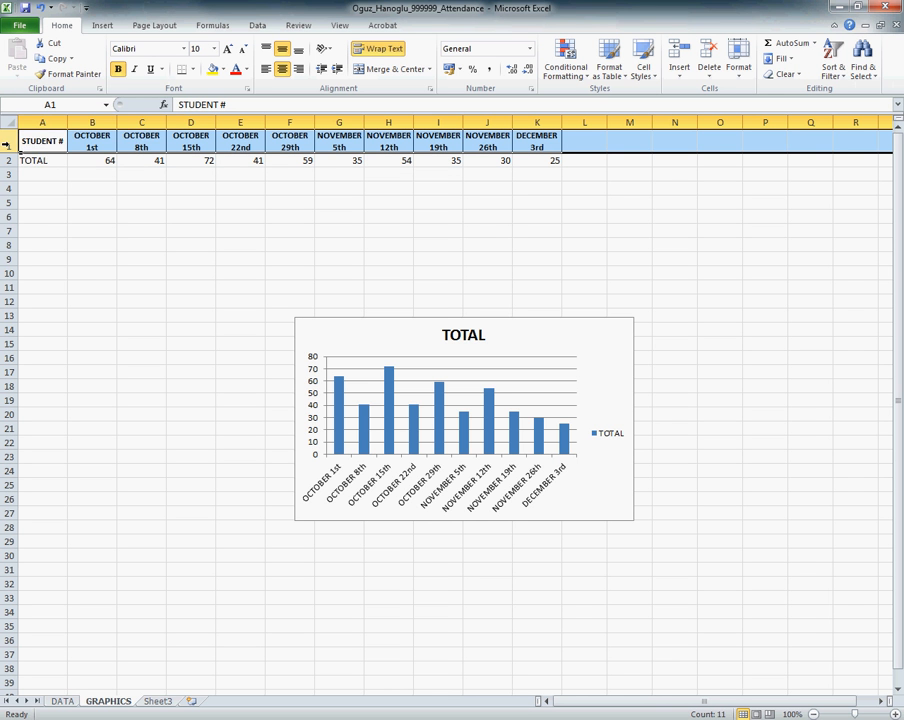
{"action": "right_click", "coordinate": [6, 144]}
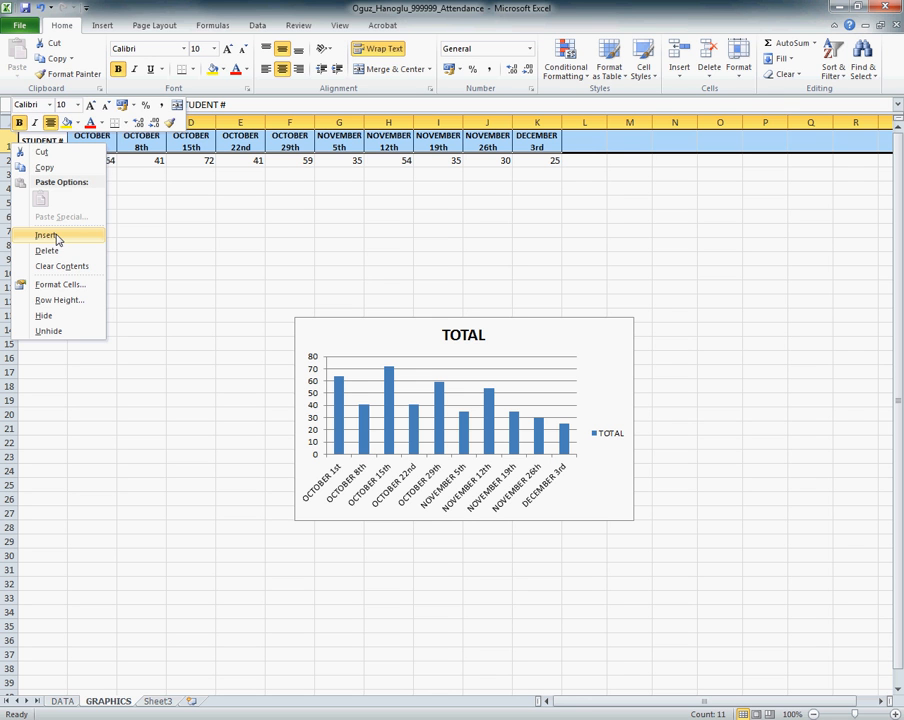
{"action": "left_click", "coordinate": [681, 75]}
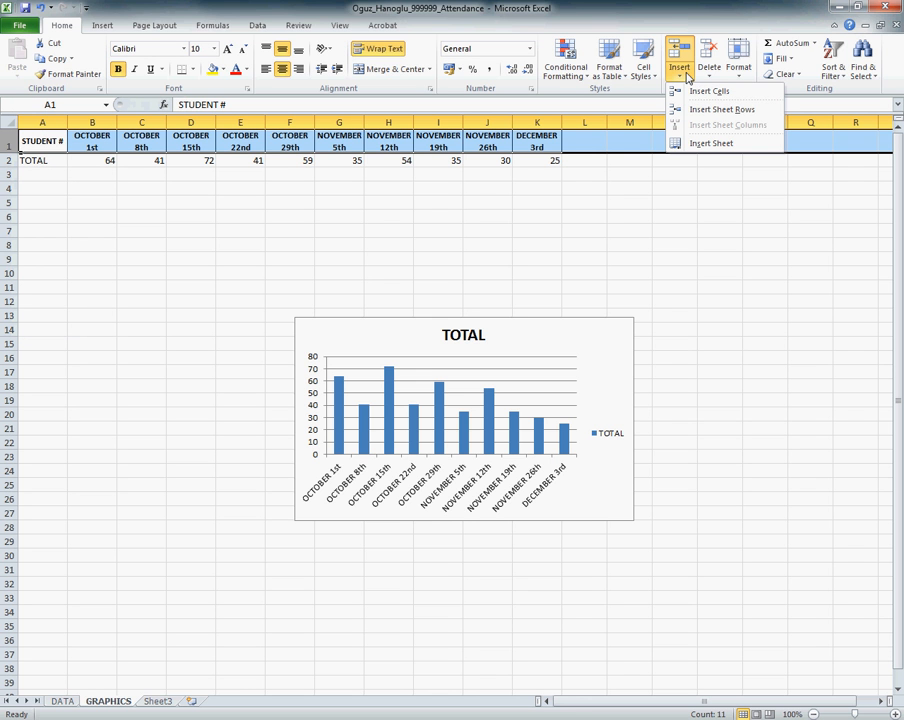
{"action": "left_click", "coordinate": [720, 109]}
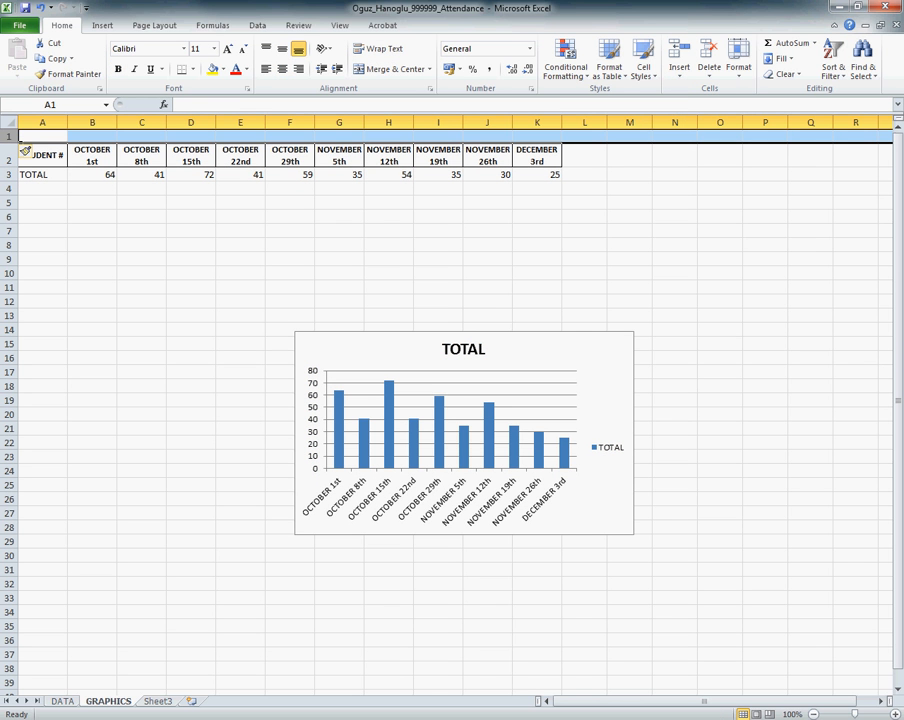
{"action": "left_click", "coordinate": [464, 432]}
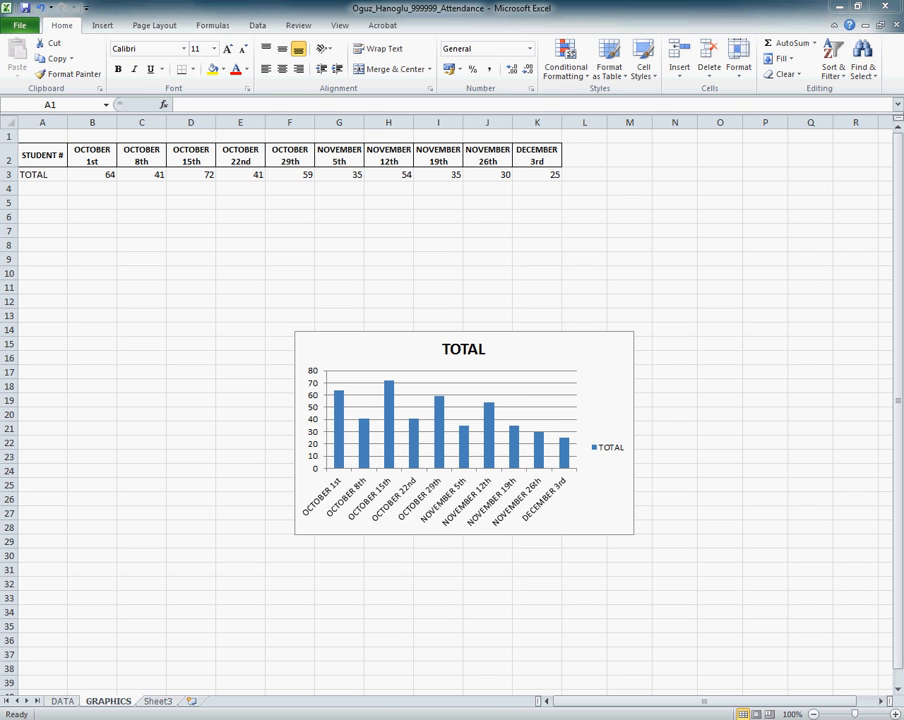
Step: Enter the title CE100 ATTENDANCE TOTALS in cell A1 of the GRAPHICS sheet and reselect that cell
{"action": "left_click", "coordinate": [40, 137]}
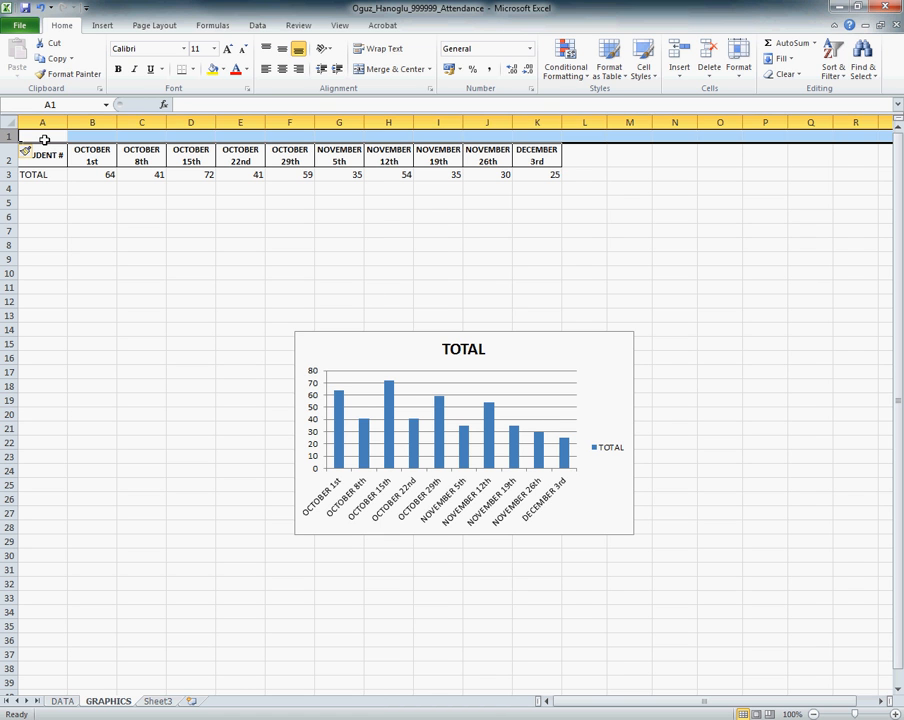
{"action": "type", "text": "CO"}
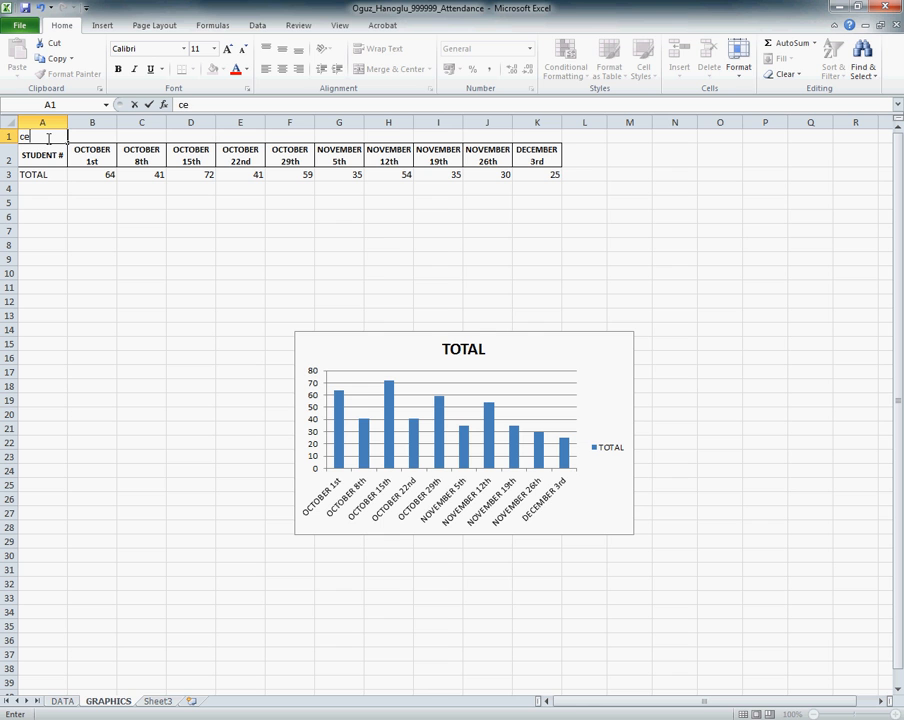
{"action": "key", "text": "BackSpace"}
{"action": "type", "text": "E100 ATTENDAN"}
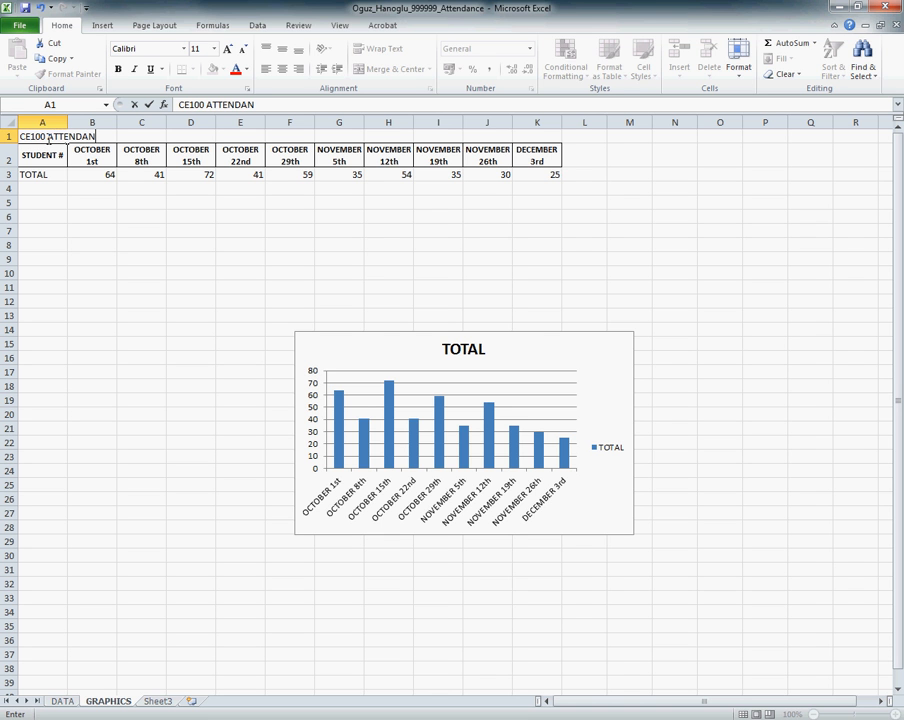
{"action": "type", "text": "CE TOTALS"}
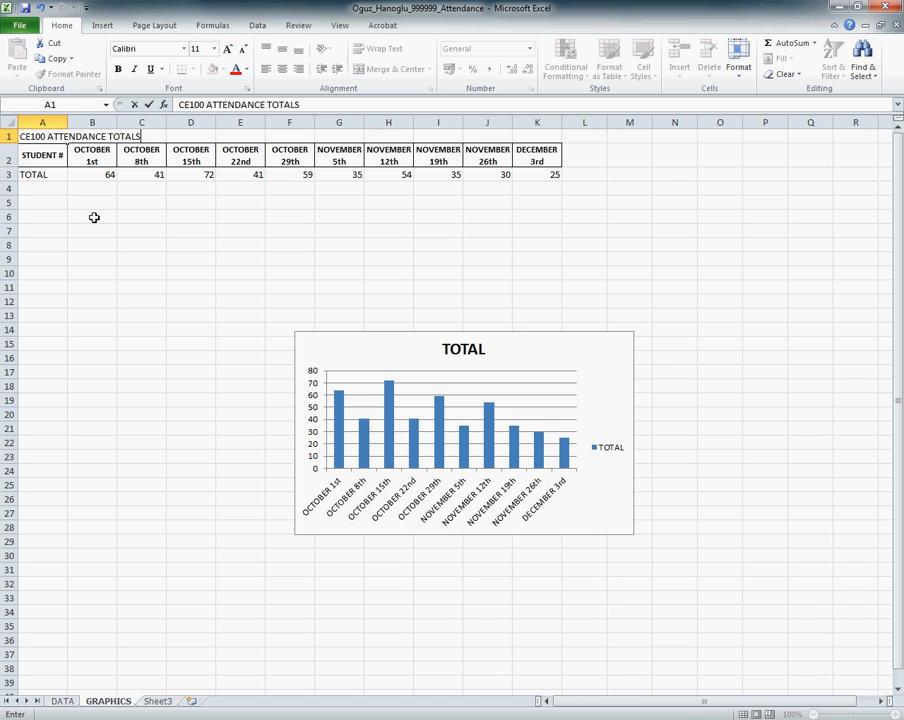
{"action": "key", "text": "Return"}
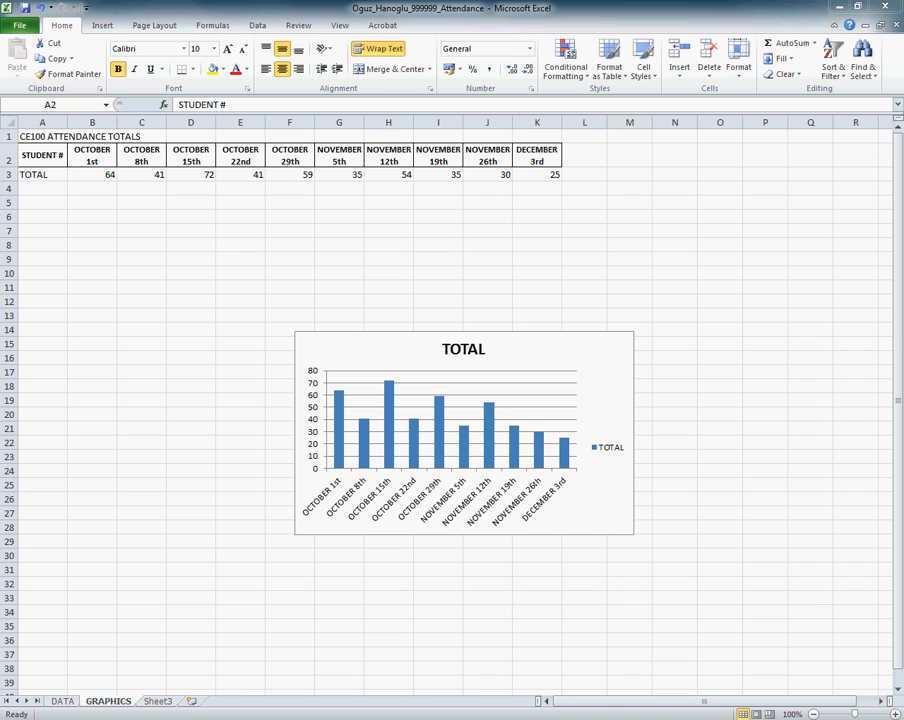
{"action": "left_click", "coordinate": [32, 136]}
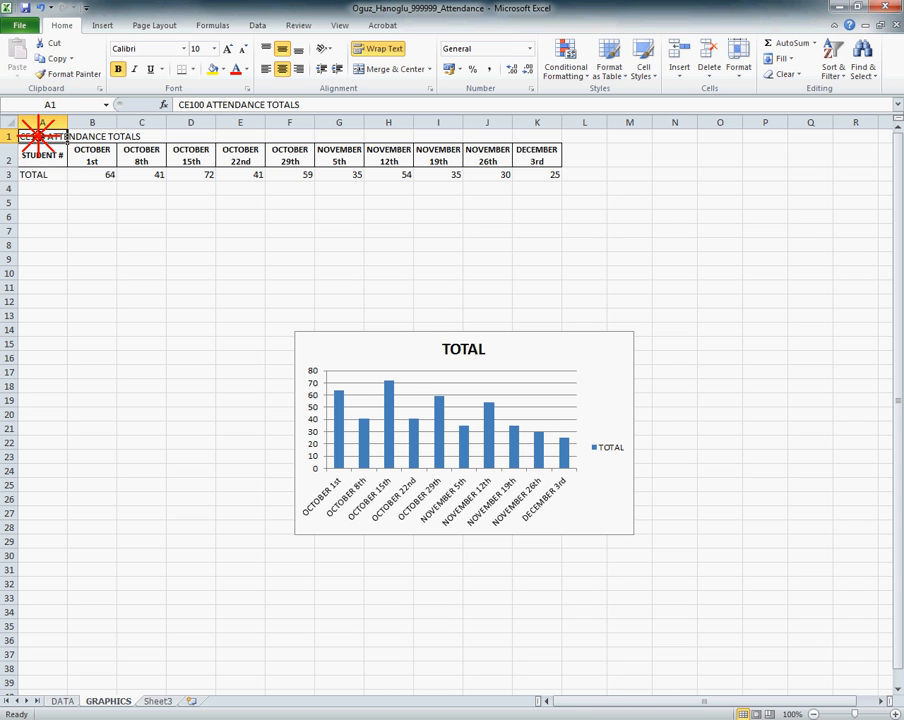
Step: Merge and center the title CE100 ATTENDANCE TOTALS across A1:K1 on the GRAPHICS sheet
{"action": "left_click_drag", "start_coordinate": [36, 136], "coordinate": [550, 133]}
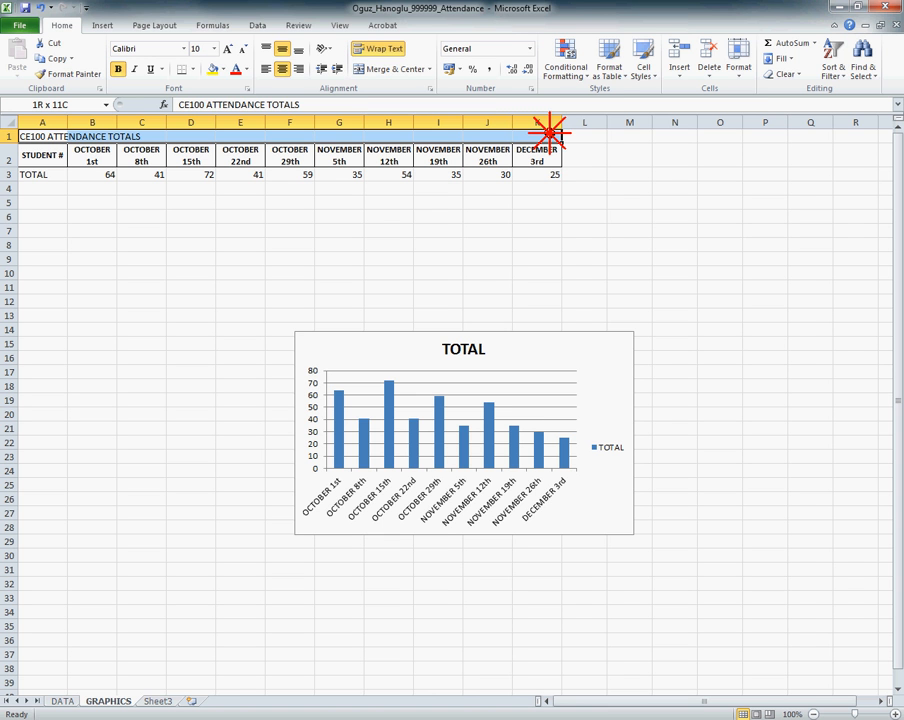
{"action": "left_click_drag", "start_coordinate": [550, 133], "coordinate": [540, 134]}
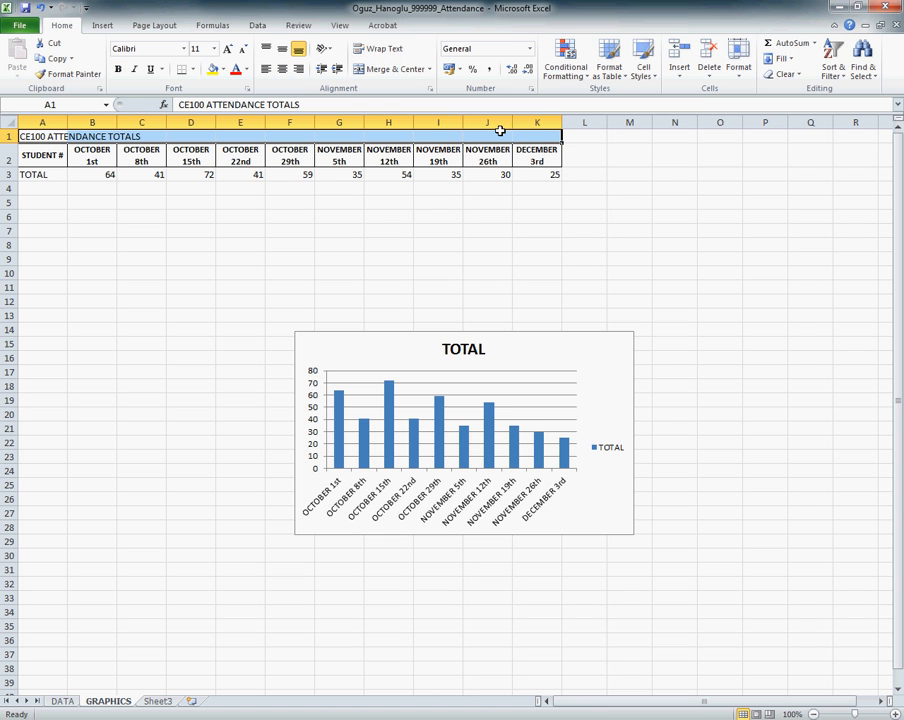
{"action": "left_click", "coordinate": [371, 70]}
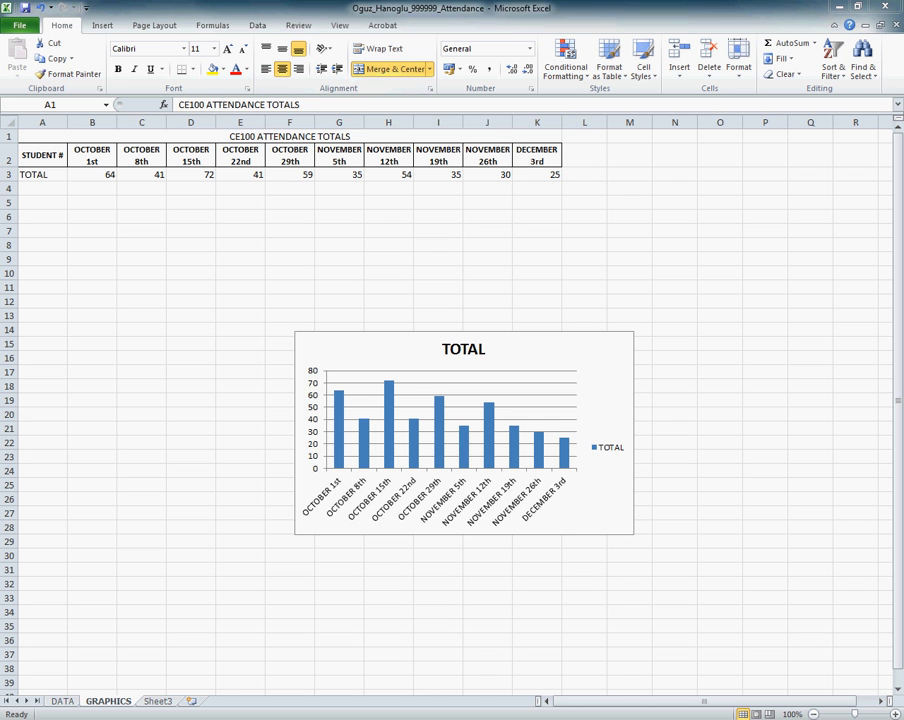
Step: Make the merged title on the GRAPHICS sheet bold and give it a yellow fill
{"action": "left_click", "coordinate": [212, 134]}
{"action": "left_click", "coordinate": [118, 70]}
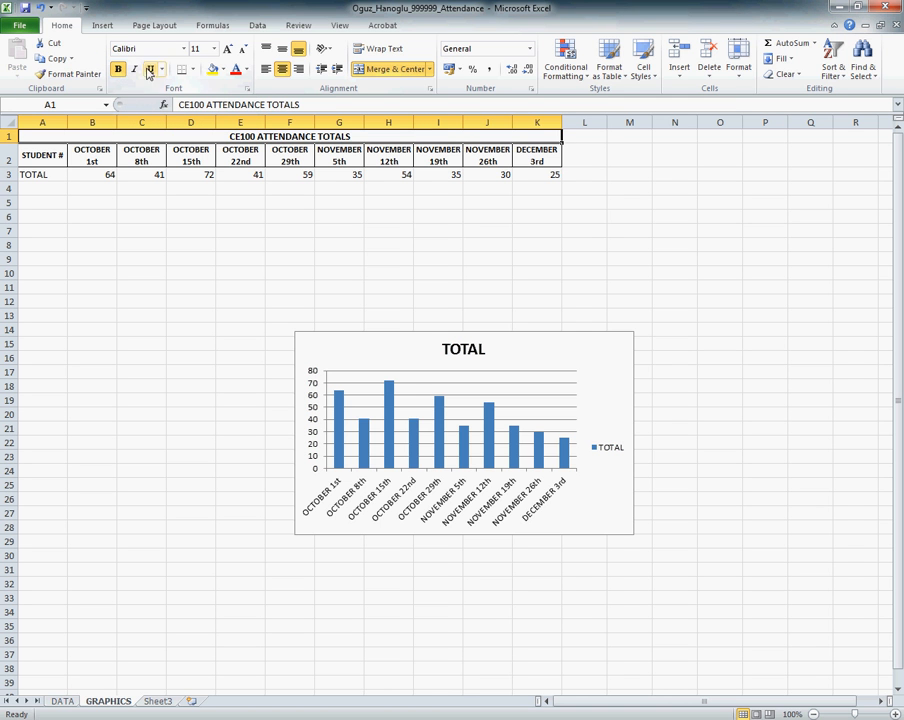
{"action": "left_click", "coordinate": [211, 70]}
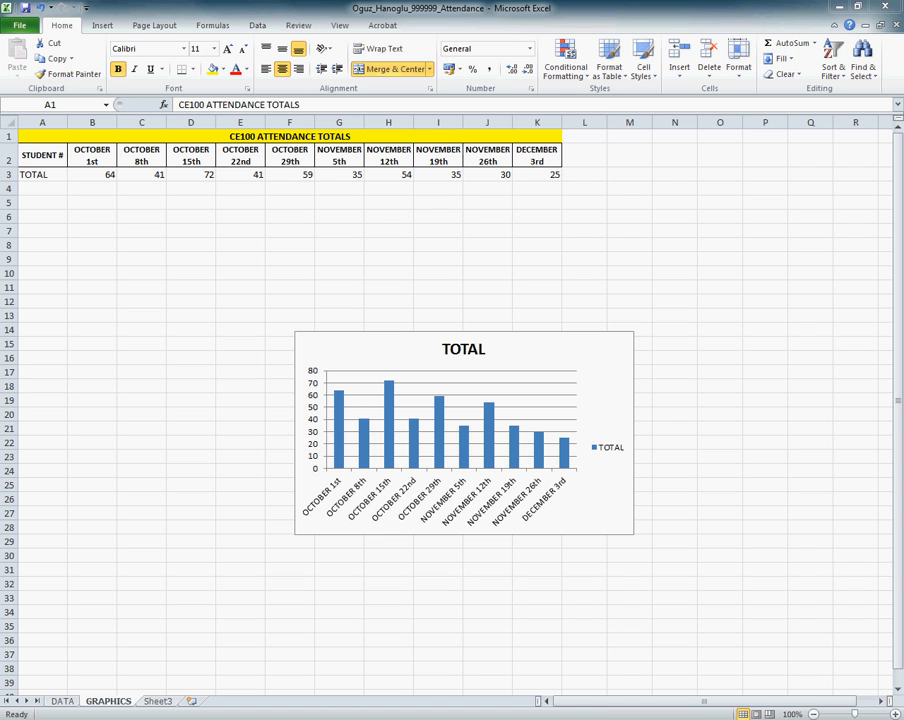
Step: Insert a blank sheet row above the date headings on the DATA sheet
{"action": "left_click", "coordinate": [62, 701]}
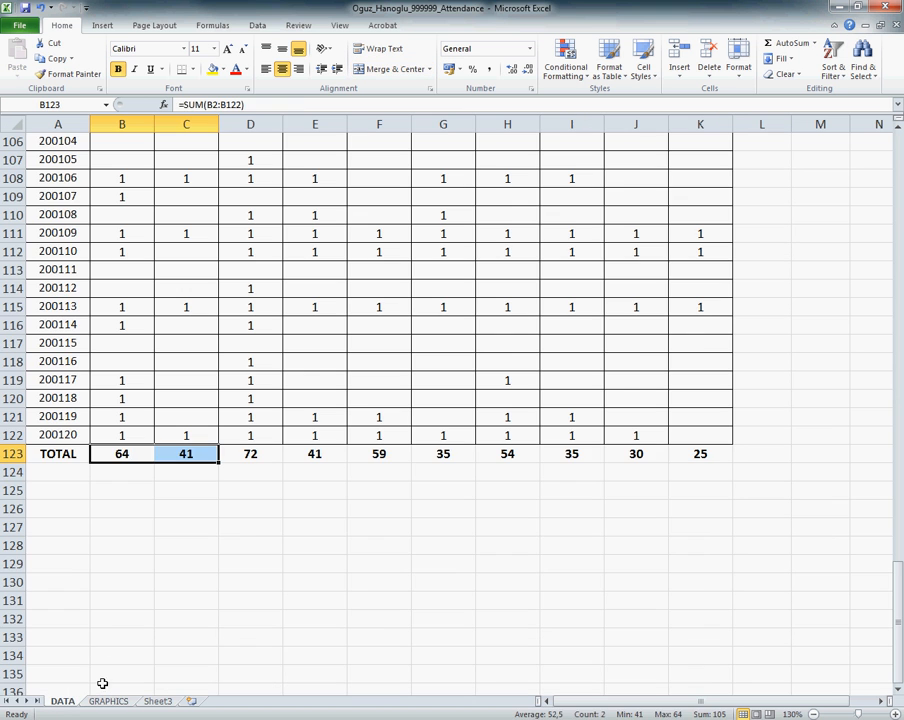
{"action": "left_click", "coordinate": [221, 358]}
{"action": "scroll", "coordinate": [220, 358], "scroll_direction": "up", "scroll_amount": 14}
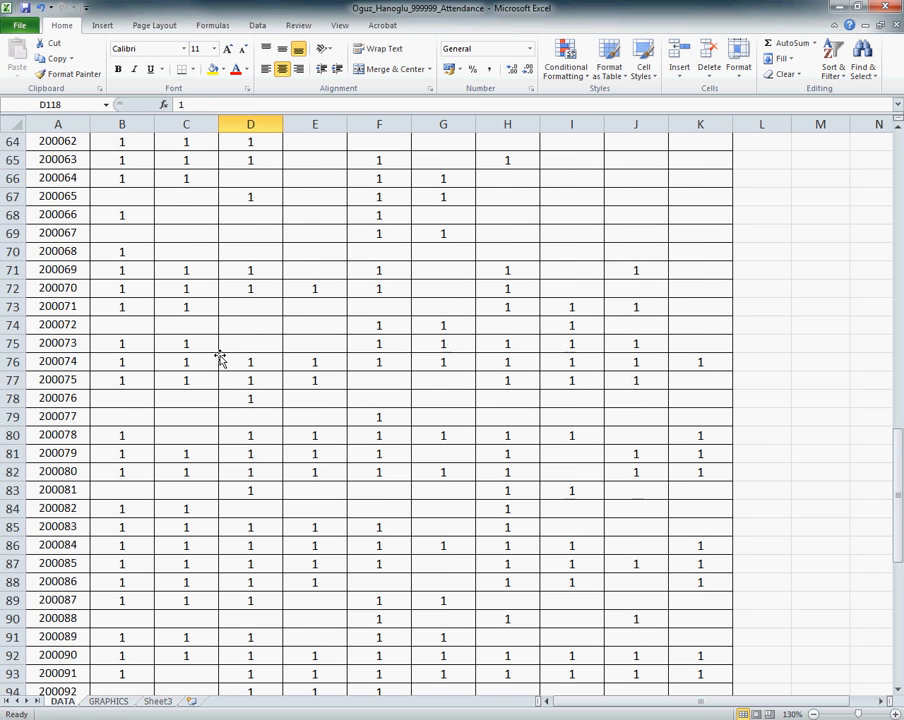
{"action": "scroll", "coordinate": [221, 358], "scroll_direction": "up", "scroll_amount": 20}
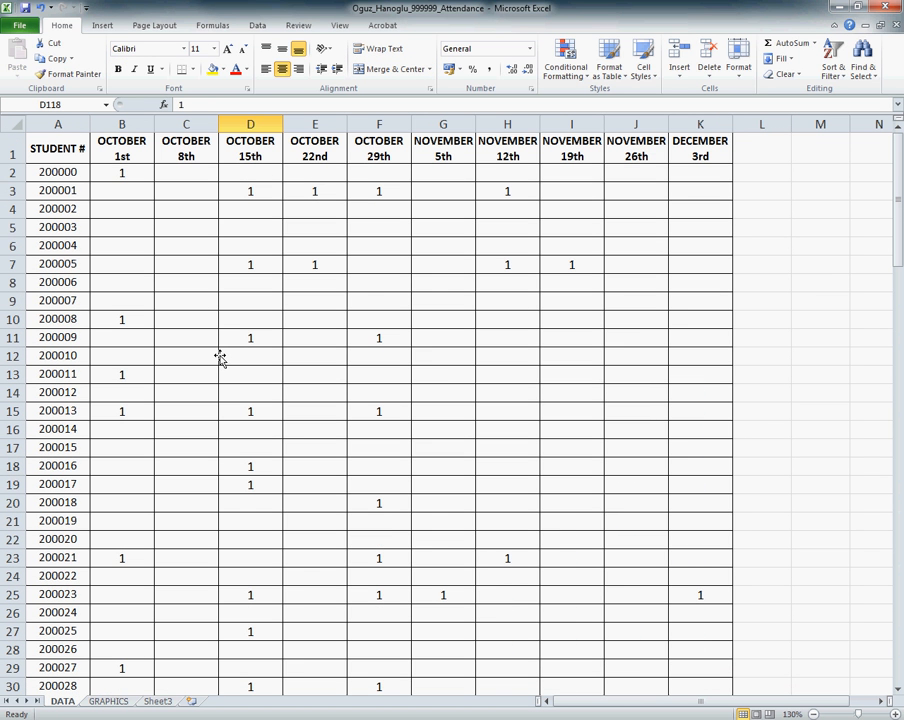
{"action": "right_click", "coordinate": [11, 147]}
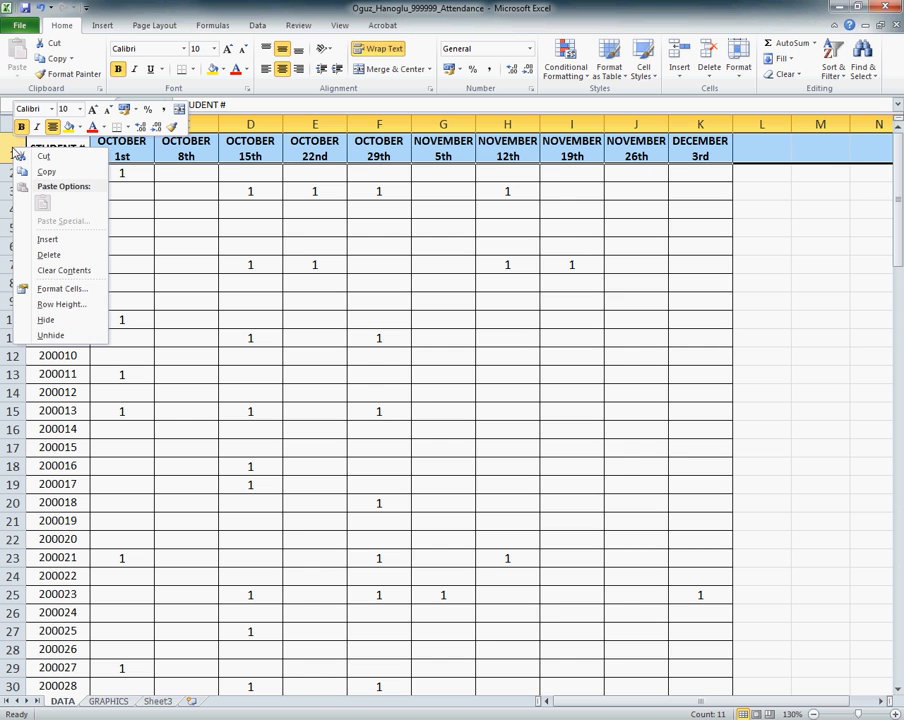
{"action": "left_click", "coordinate": [46, 239]}
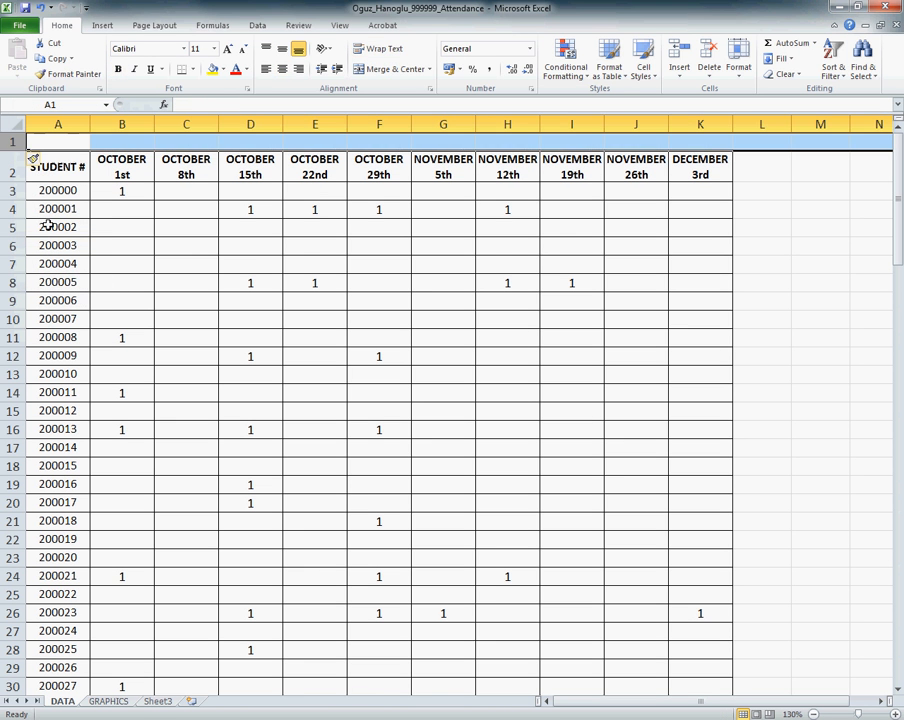
Step: Enter the title CE100 ATTENDANCE LIST in cell A1 of the DATA sheet
{"action": "type", "text": "C"}
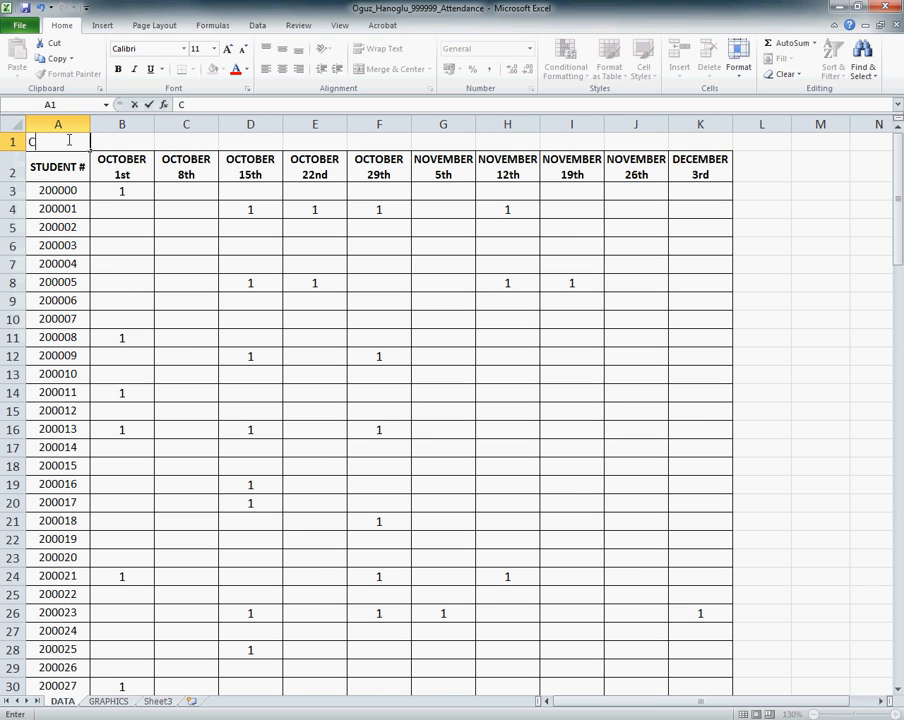
{"action": "type", "text": "E100 ATTENDANCE LIST"}
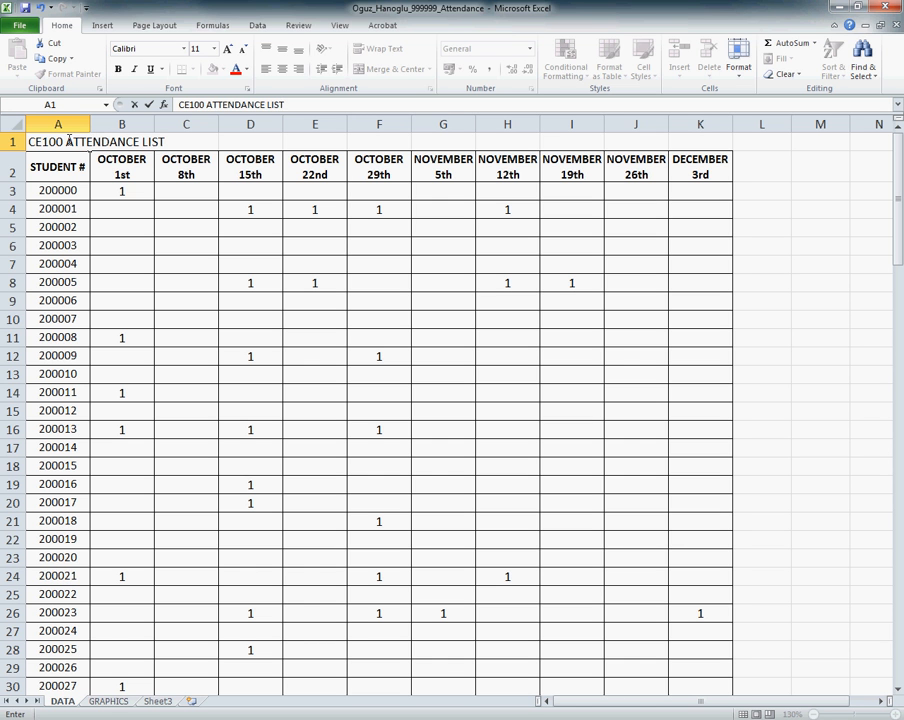
{"action": "key", "text": "Return"}
Step: Format the DATA sheet title as a bold, yellow-filled heading merged and centered across A1:K1
{"action": "left_click_drag", "start_coordinate": [62, 141], "coordinate": [710, 141]}
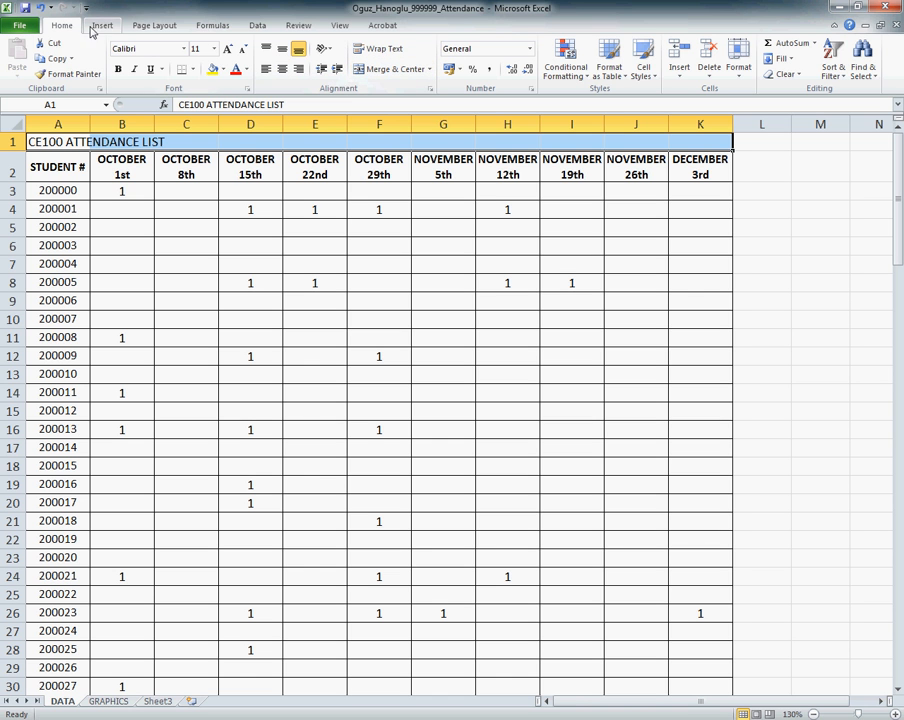
{"action": "left_click", "coordinate": [392, 70]}
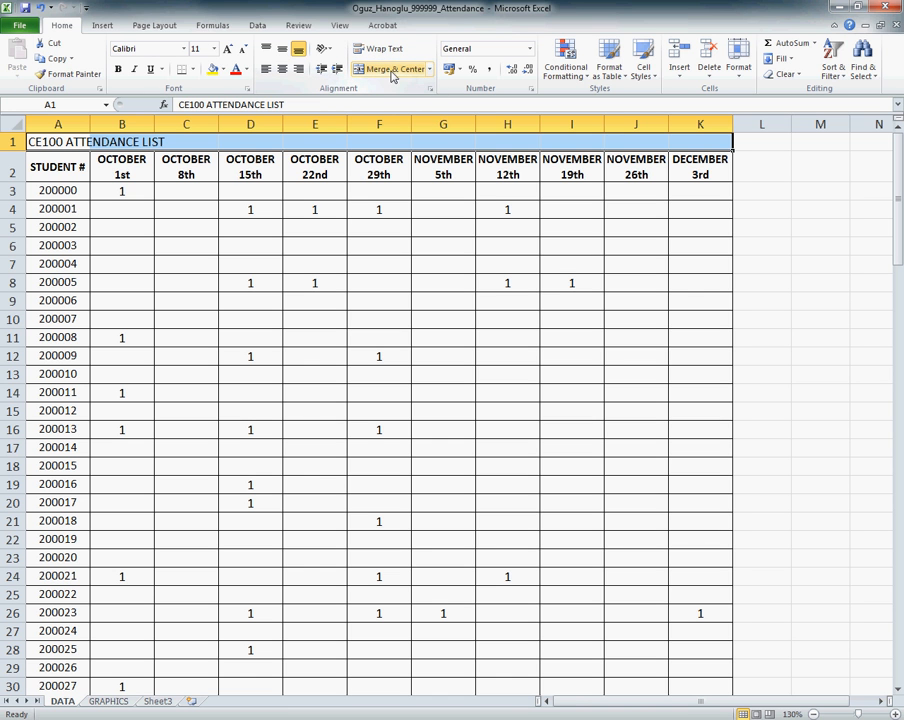
{"action": "left_click", "coordinate": [213, 70]}
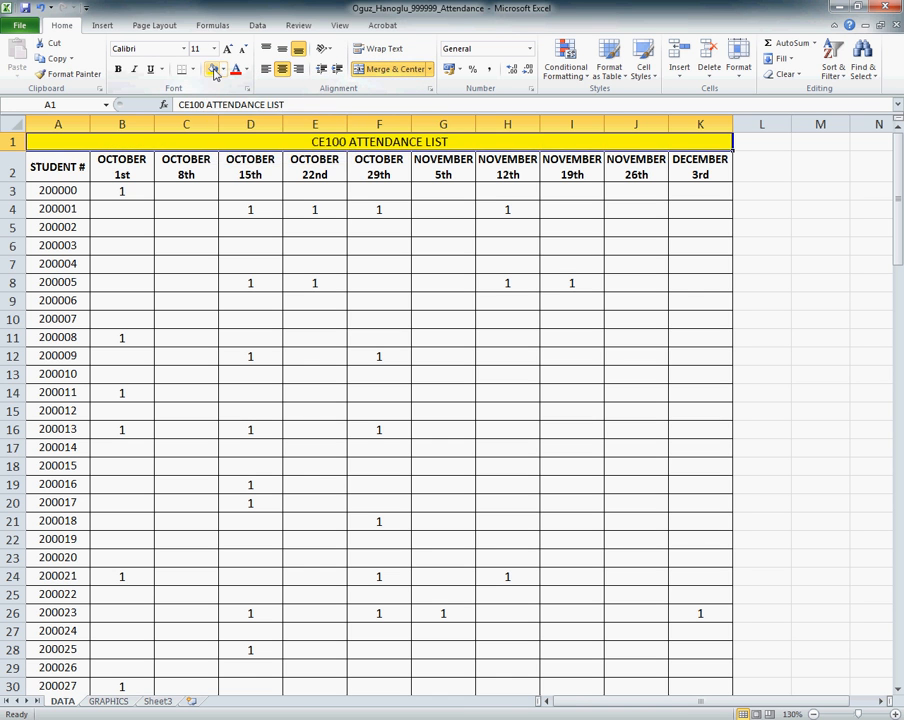
{"action": "left_click", "coordinate": [118, 69]}
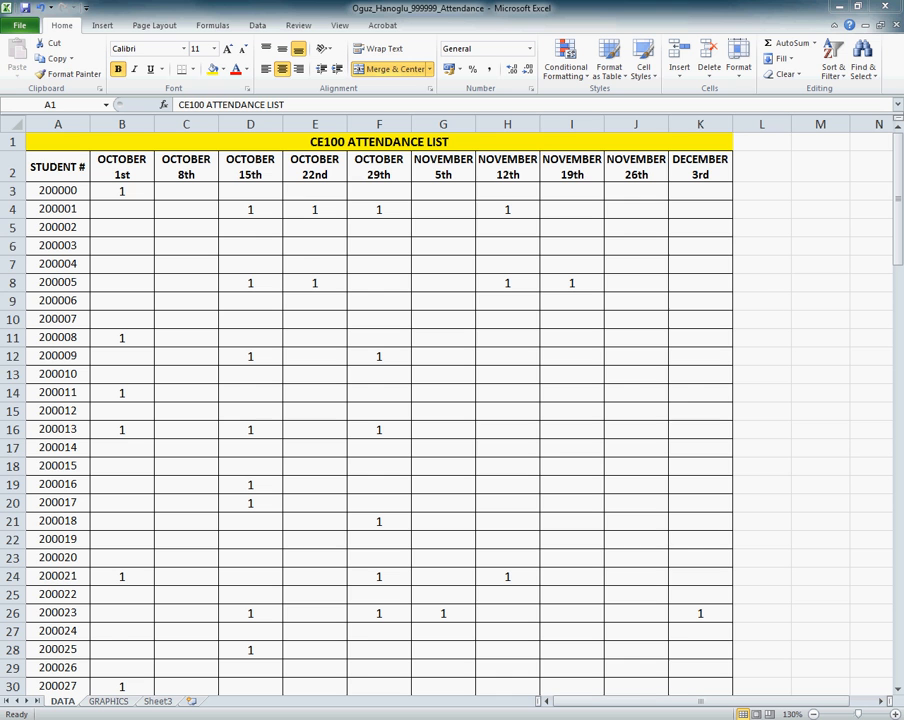
{"action": "left_click", "coordinate": [753, 196]}
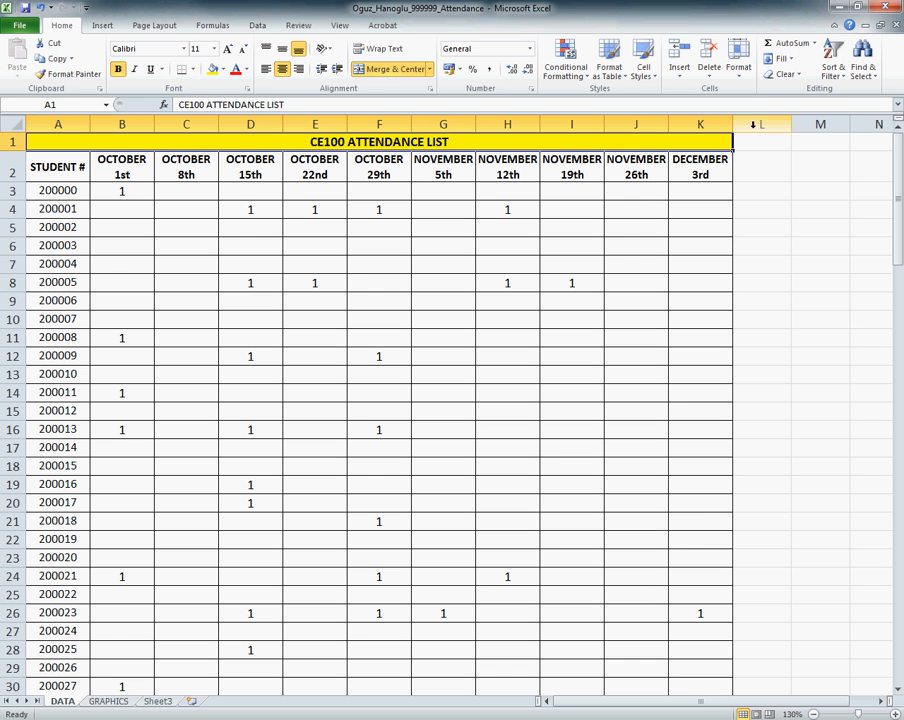
{"action": "mouse_move", "coordinate": [753, 123]}
{"action": "left_mouse_down"}
{"action": "mouse_move", "coordinate": [778, 121]}
{"action": "mouse_move", "coordinate": [743, 121]}
{"action": "mouse_move", "coordinate": [747, 128]}
{"action": "left_mouse_up"}
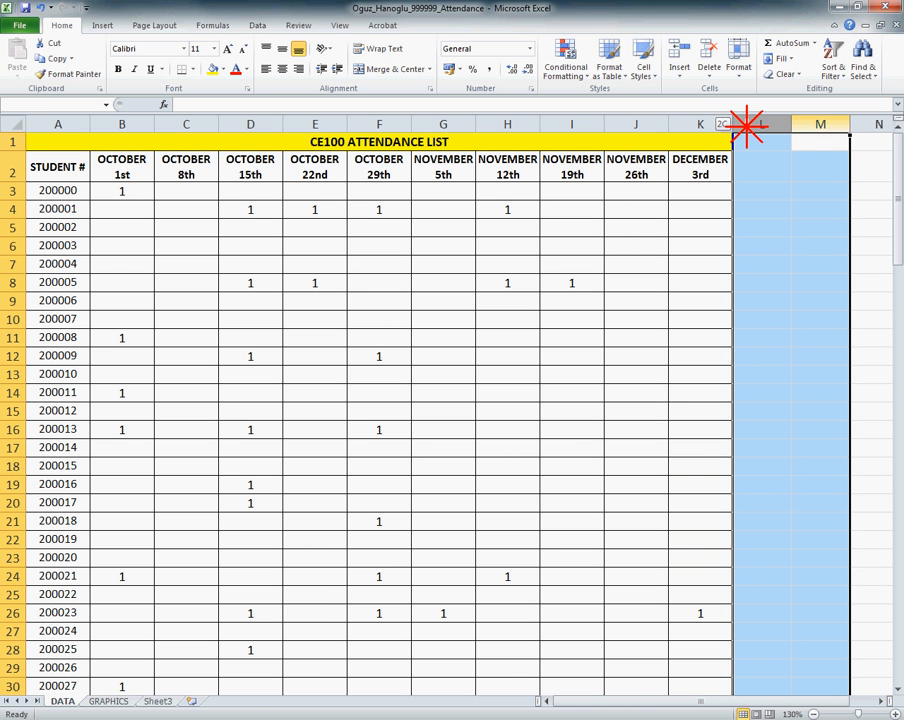
{"action": "left_click_drag", "start_coordinate": [747, 128], "coordinate": [747, 128]}
{"action": "left_click", "coordinate": [712, 190]}
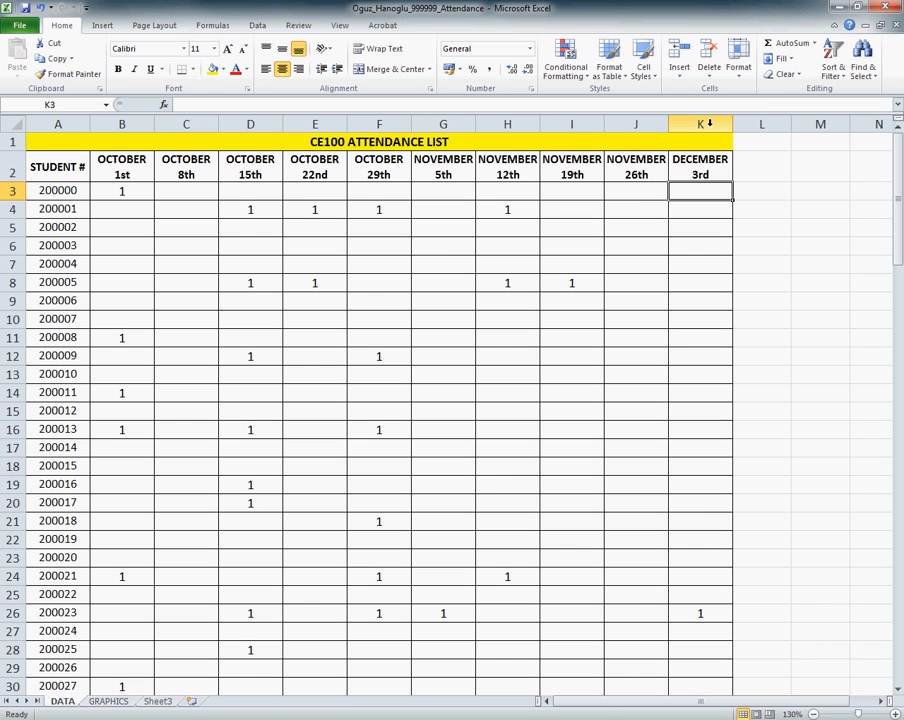
{"action": "left_click_drag", "start_coordinate": [698, 140], "coordinate": [707, 219]}
{"action": "left_click", "coordinate": [704, 209]}
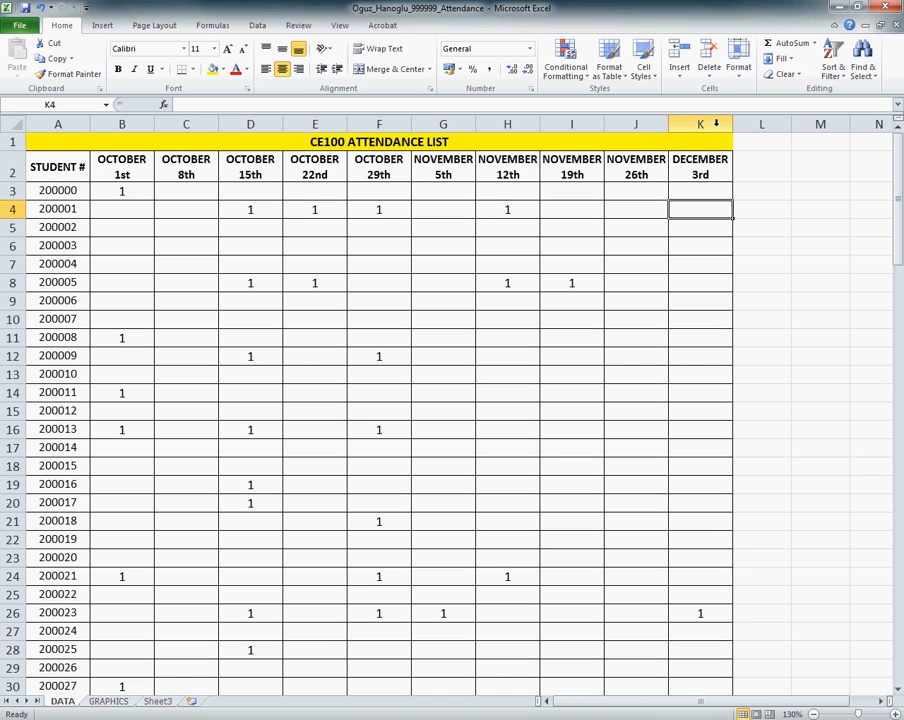
Step: Copy the December 3rd column K and paste only its formatting onto column L of the DATA sheet
{"action": "left_click", "coordinate": [713, 122]}
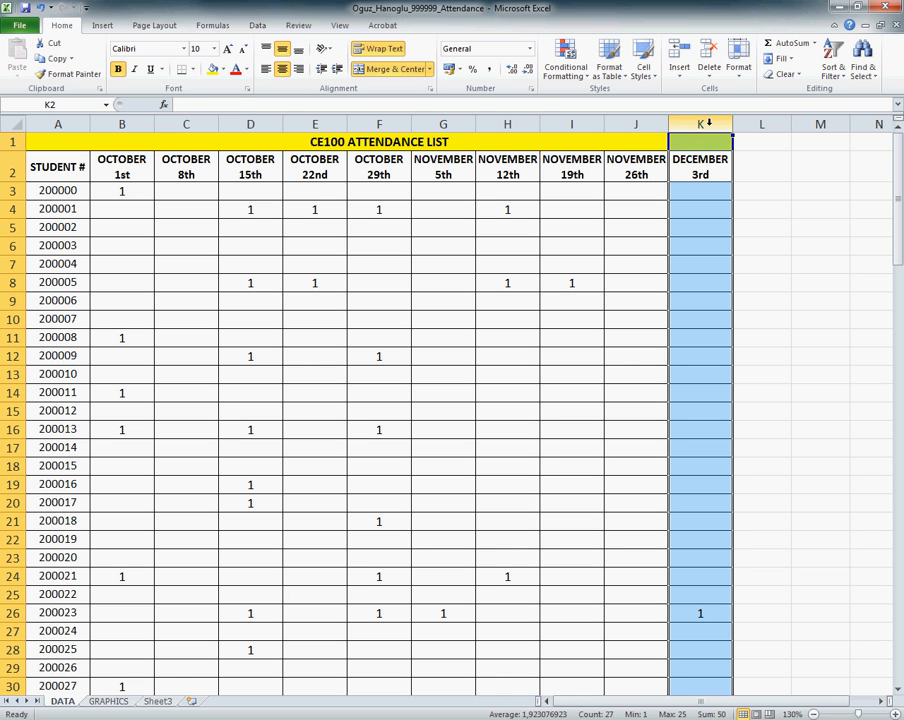
{"action": "right_click", "coordinate": [706, 122]}
{"action": "left_click", "coordinate": [743, 150]}
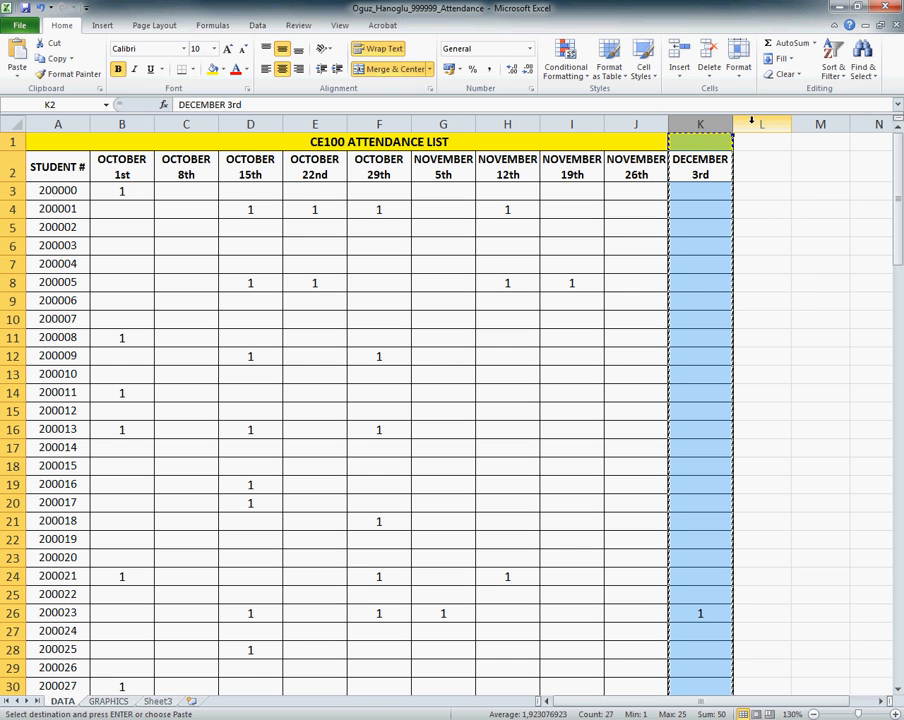
{"action": "right_click", "coordinate": [751, 120]}
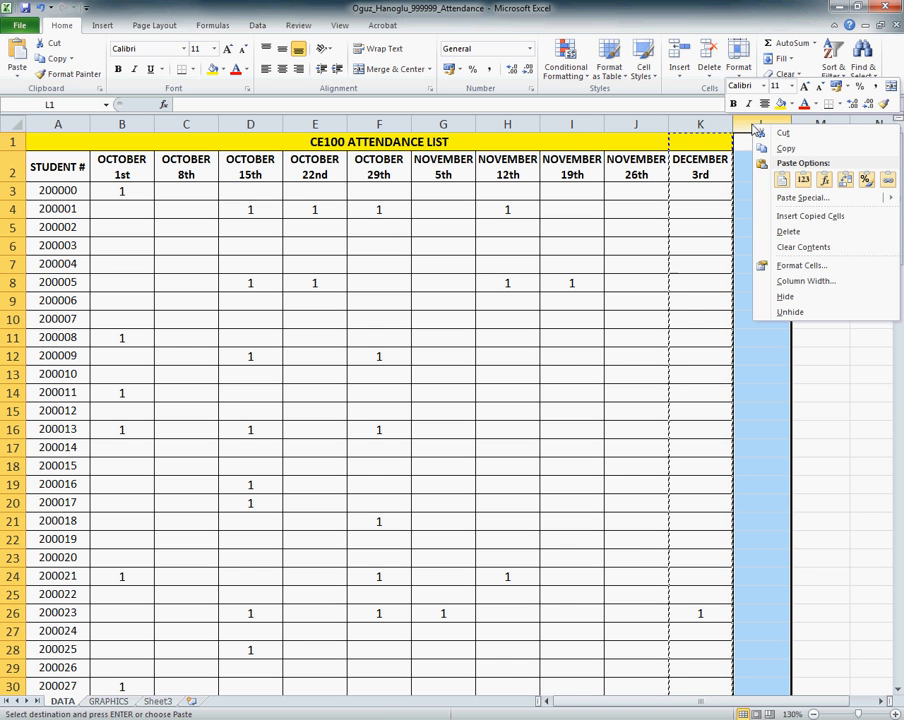
{"action": "mouse_move", "coordinate": [789, 199]}
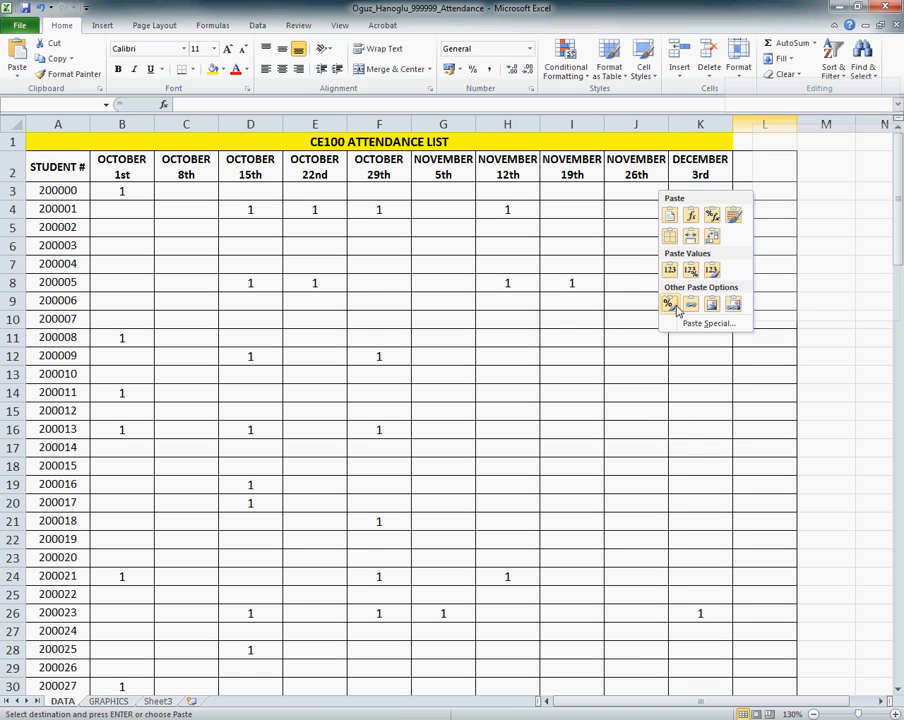
{"action": "left_click", "coordinate": [675, 309]}
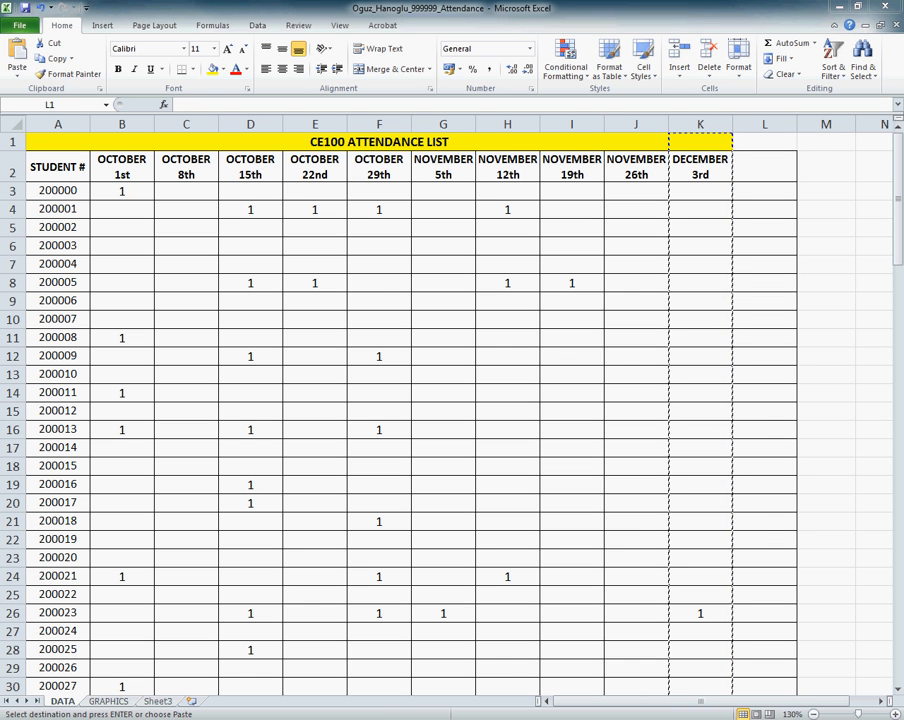
Step: Enter the heading ATTENDANCE TOTAL in cell L2 of the DATA sheet
{"action": "left_click", "coordinate": [766, 169]}
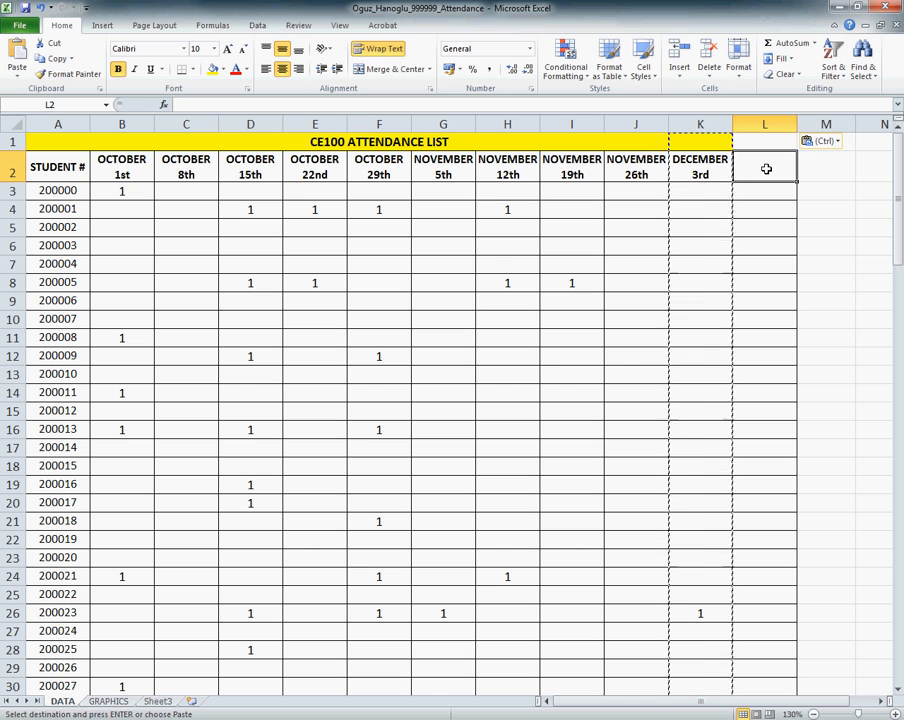
{"action": "type", "text": "ATTE"}
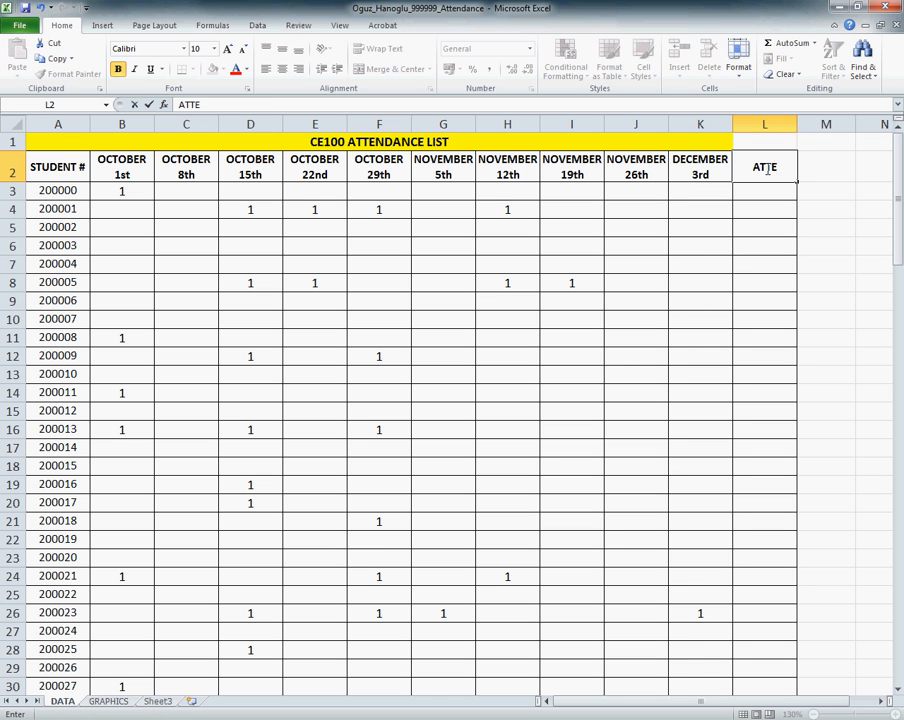
{"action": "type", "text": "NDANCE TOTAL"}
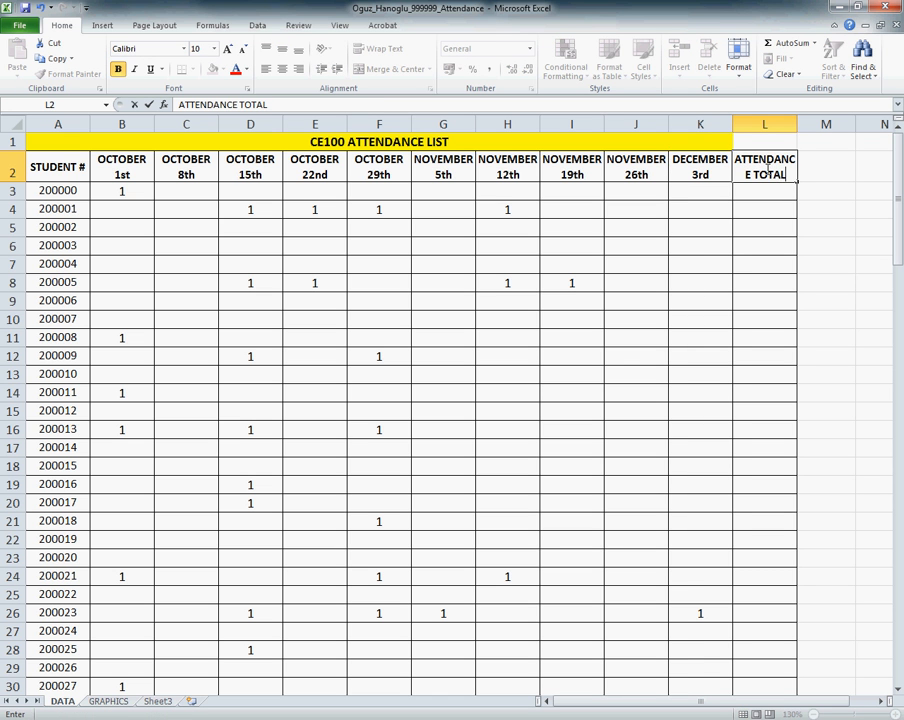
{"action": "key", "text": "Return"}
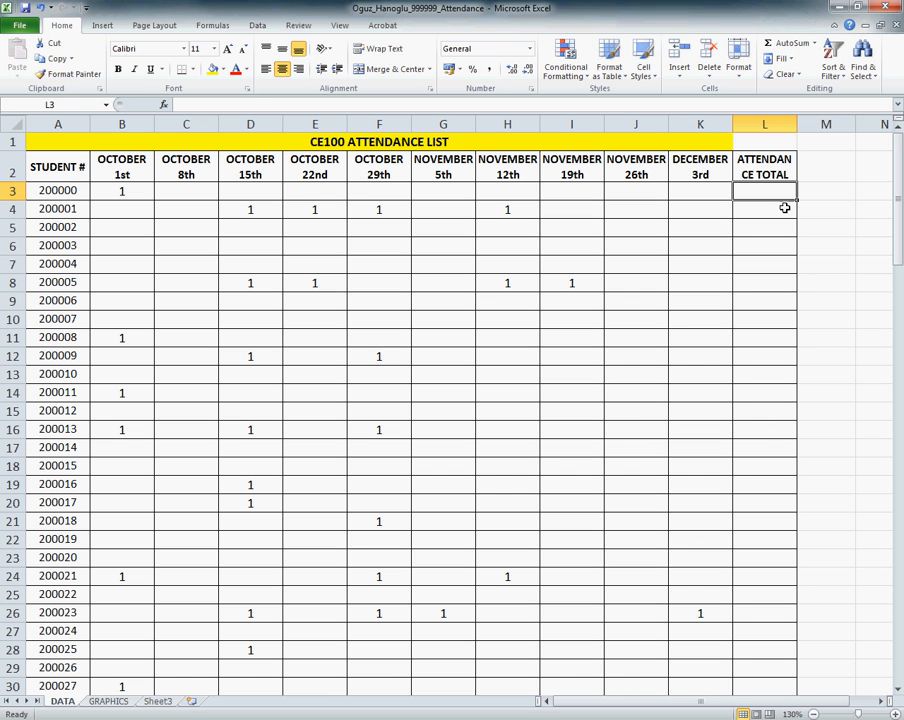
Step: Widen column L to 10.43 (78 pixels) so the word ATTENDANCE fits on one line in its heading
{"action": "left_click", "coordinate": [752, 172]}
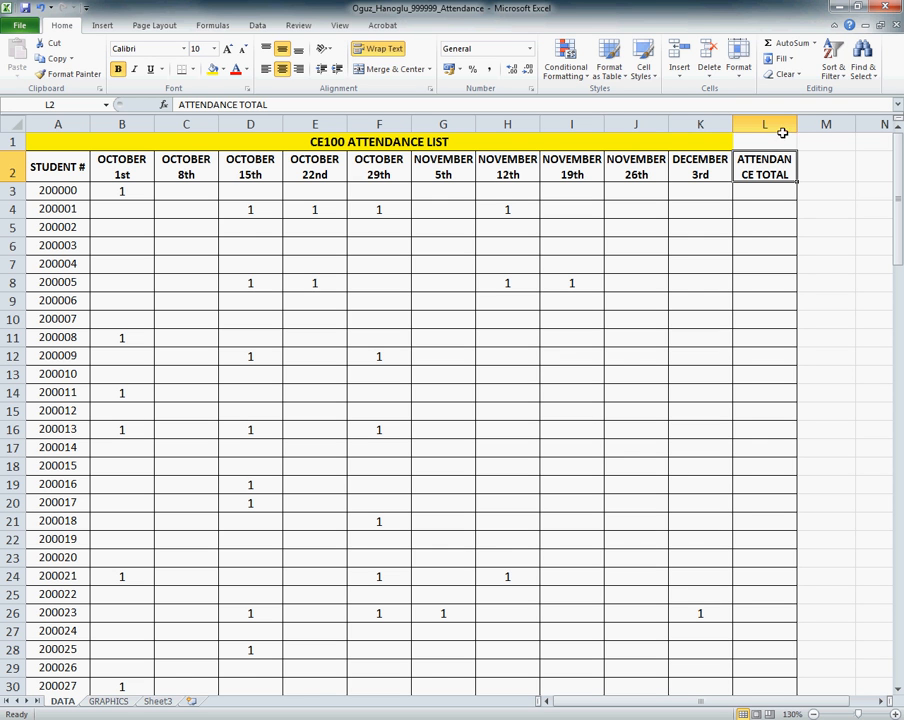
{"action": "key", "text": "ctrl"}
{"action": "left_click_drag", "start_coordinate": [797, 123], "coordinate": [805, 121]}
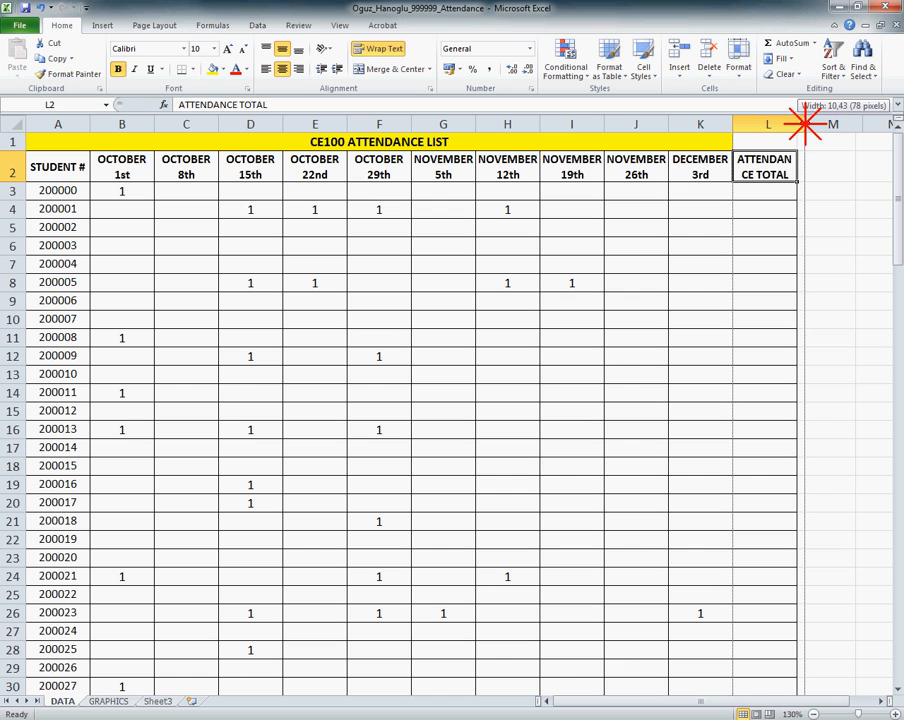
{"action": "left_click_drag", "start_coordinate": [805, 121], "coordinate": [805, 123]}
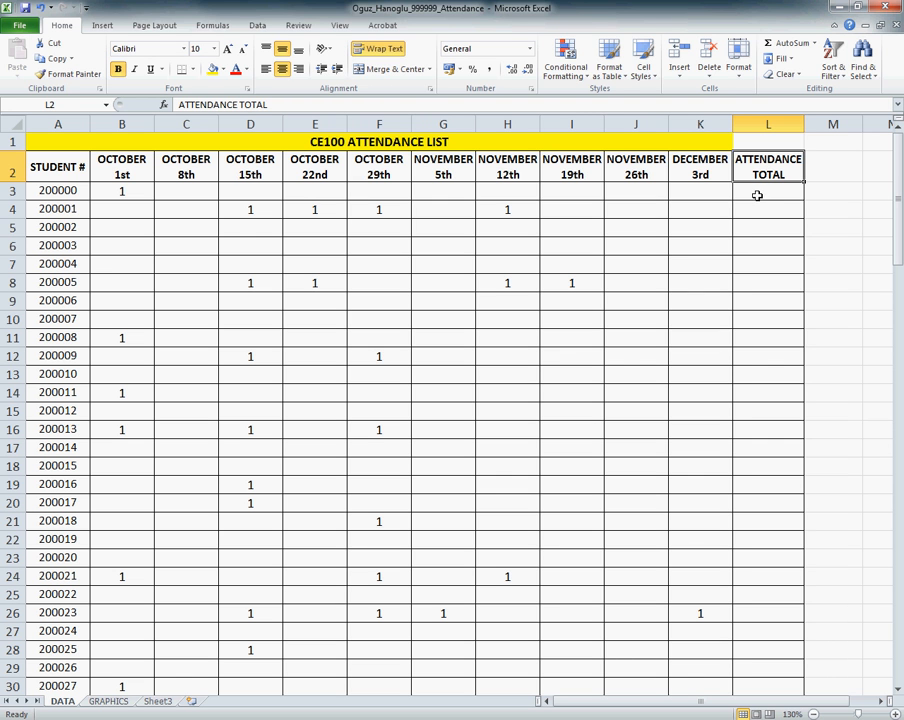
Step: Enter an AutoSum formula in cell L3 of the DATA sheet that totals the first student's attendance over B3:K3
{"action": "left_click_drag", "start_coordinate": [140, 192], "coordinate": [712, 192]}
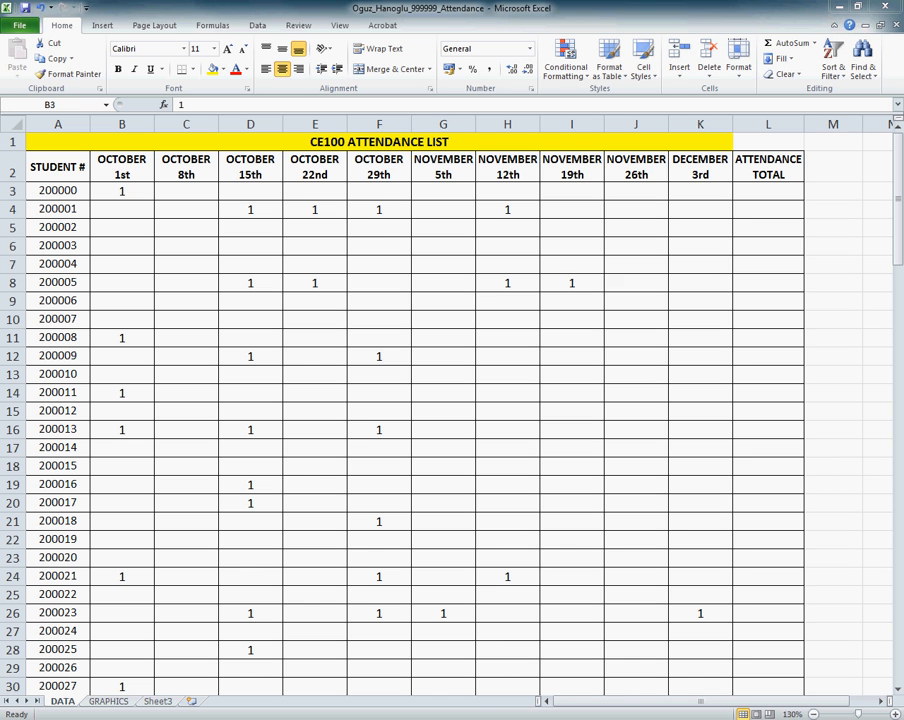
{"action": "left_click", "coordinate": [767, 192]}
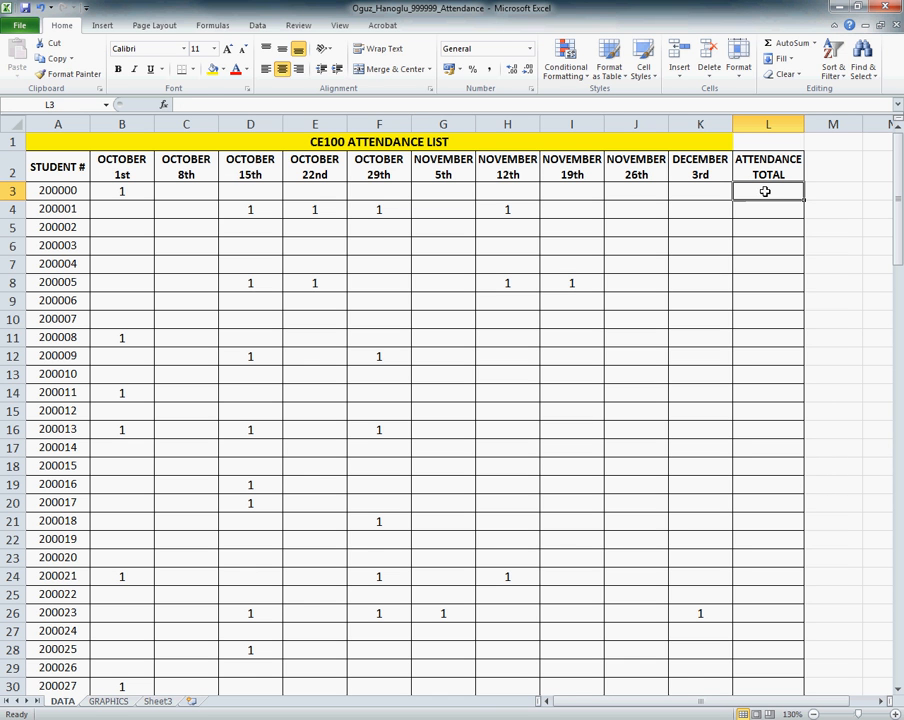
{"action": "left_click", "coordinate": [193, 28]}
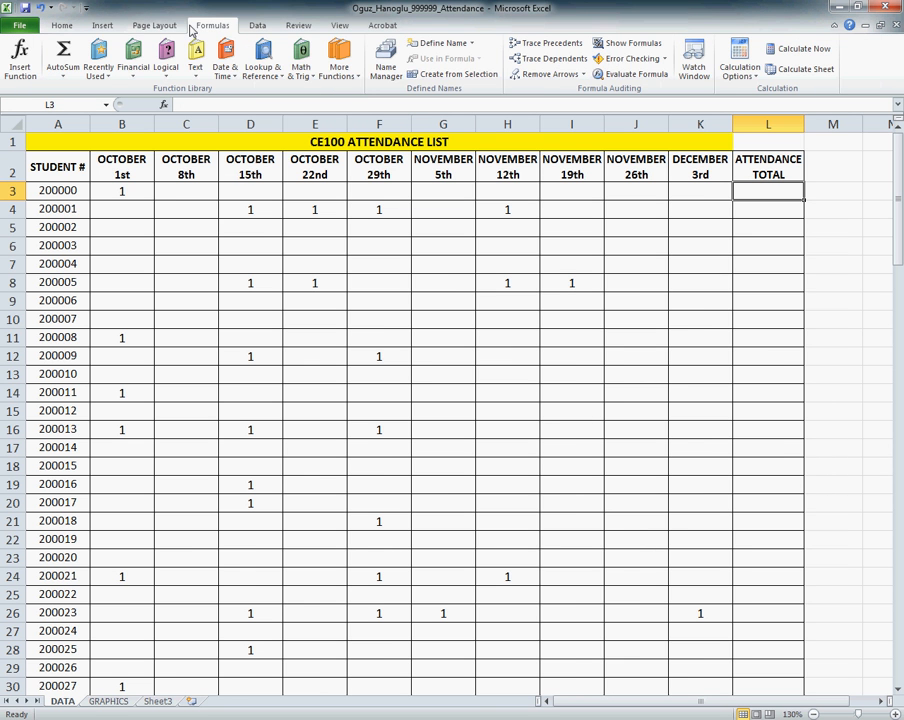
{"action": "left_click", "coordinate": [750, 190]}
{"action": "left_click", "coordinate": [225, 32]}
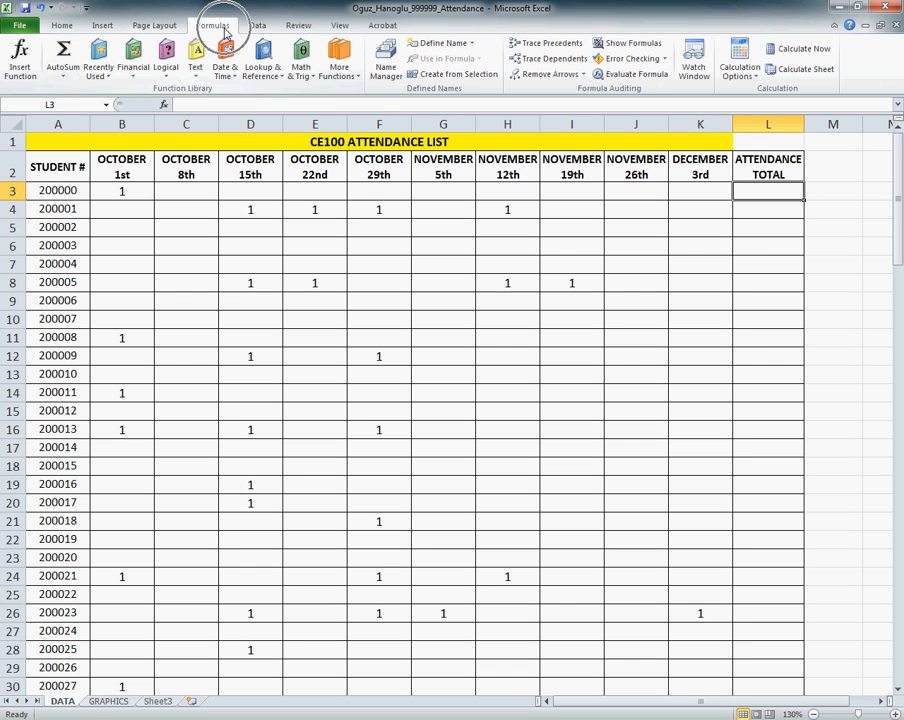
{"action": "left_click", "coordinate": [63, 72]}
{"action": "left_click", "coordinate": [80, 92]}
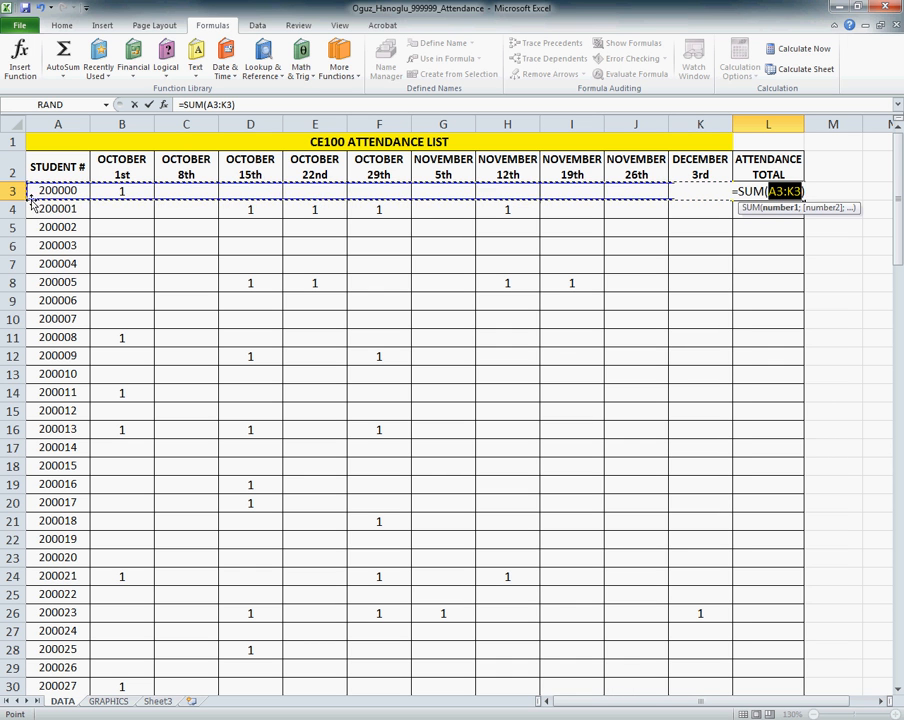
{"action": "left_click_drag", "start_coordinate": [28, 199], "coordinate": [58, 199]}
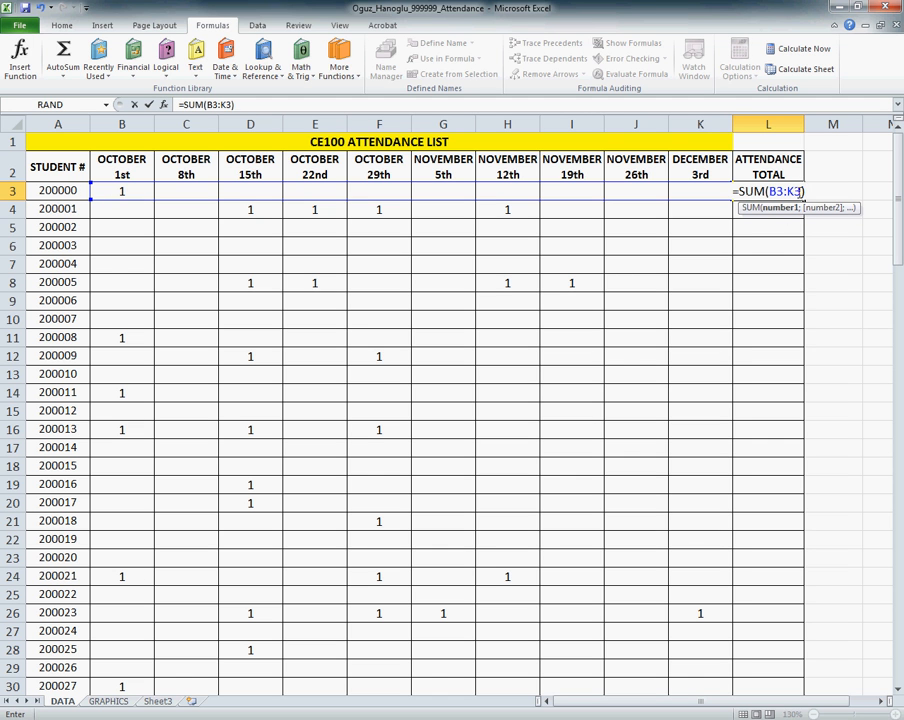
{"action": "key", "text": "Return"}
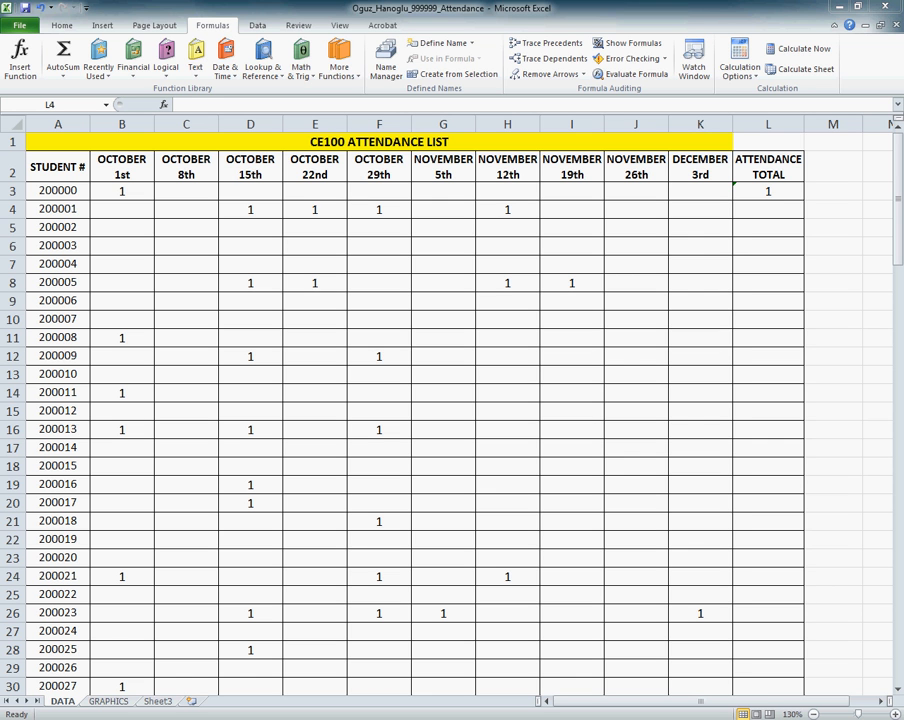
Step: Fill the SUM formula from L3 down the ATTENDANCE TOTAL column for all the remaining students
{"action": "left_click", "coordinate": [770, 189]}
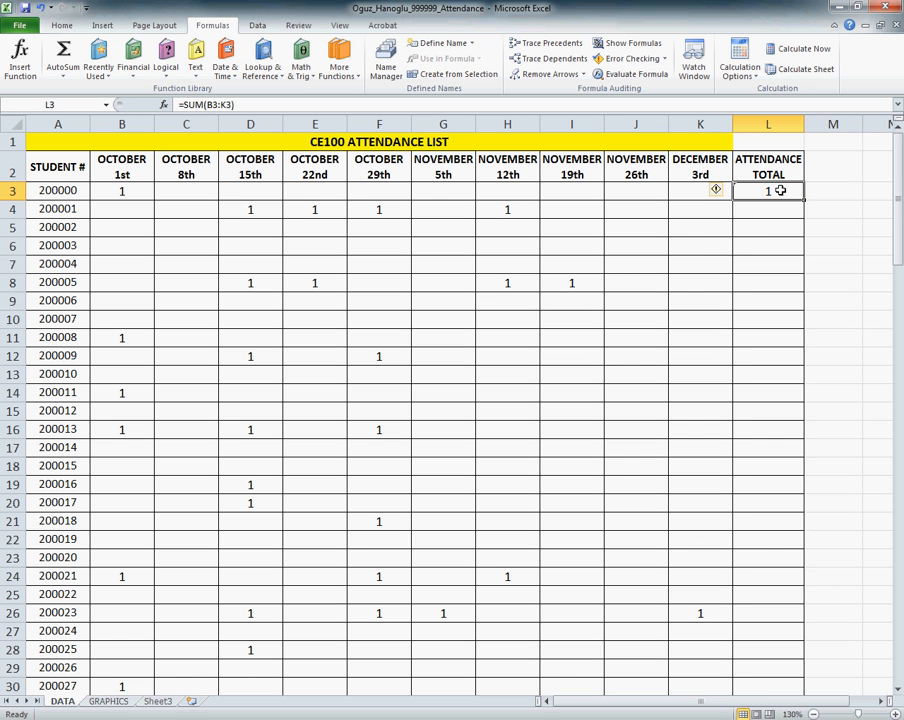
{"action": "mouse_move", "coordinate": [801, 197]}
{"action": "left_mouse_down"}
{"action": "mouse_move", "coordinate": [785, 513]}
{"action": "mouse_move", "coordinate": [747, 198]}
{"action": "mouse_move", "coordinate": [803, 200]}
{"action": "left_mouse_up"}
{"action": "double_click", "coordinate": [803, 200]}
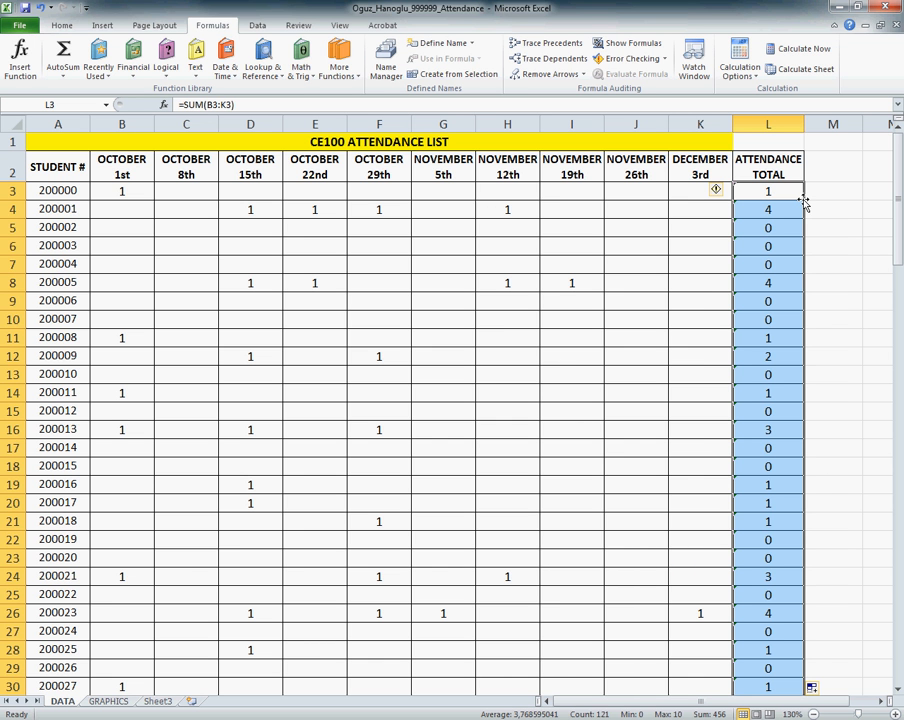
{"action": "left_click_drag", "start_coordinate": [897, 192], "coordinate": [888, 121]}
Step: Check the attendance totals in L11, L8 and L16 against the marks entered in their rows
{"action": "left_click", "coordinate": [772, 335]}
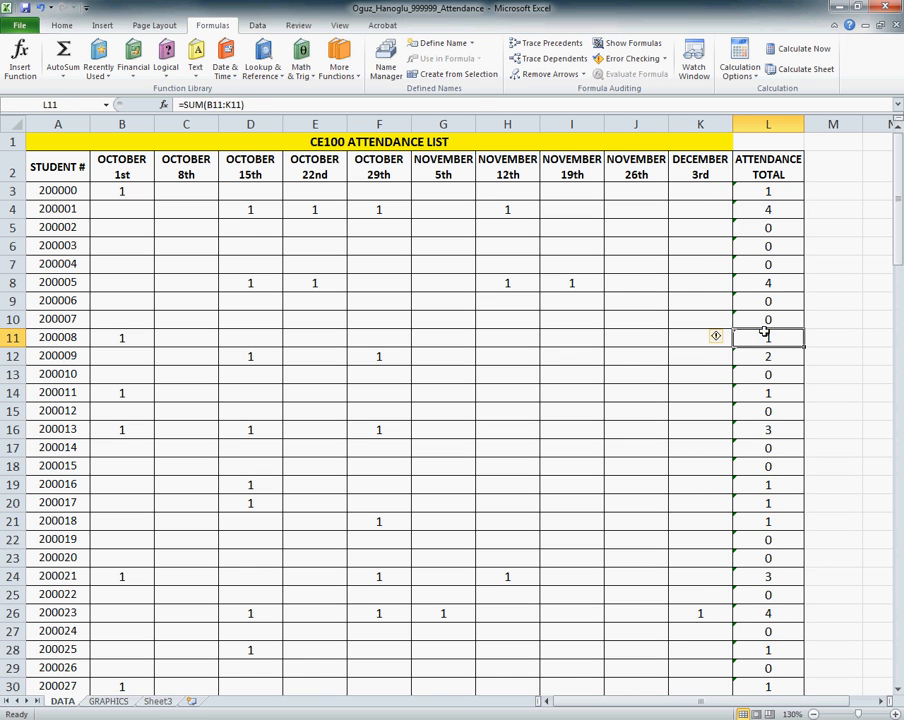
{"action": "left_click", "coordinate": [766, 286]}
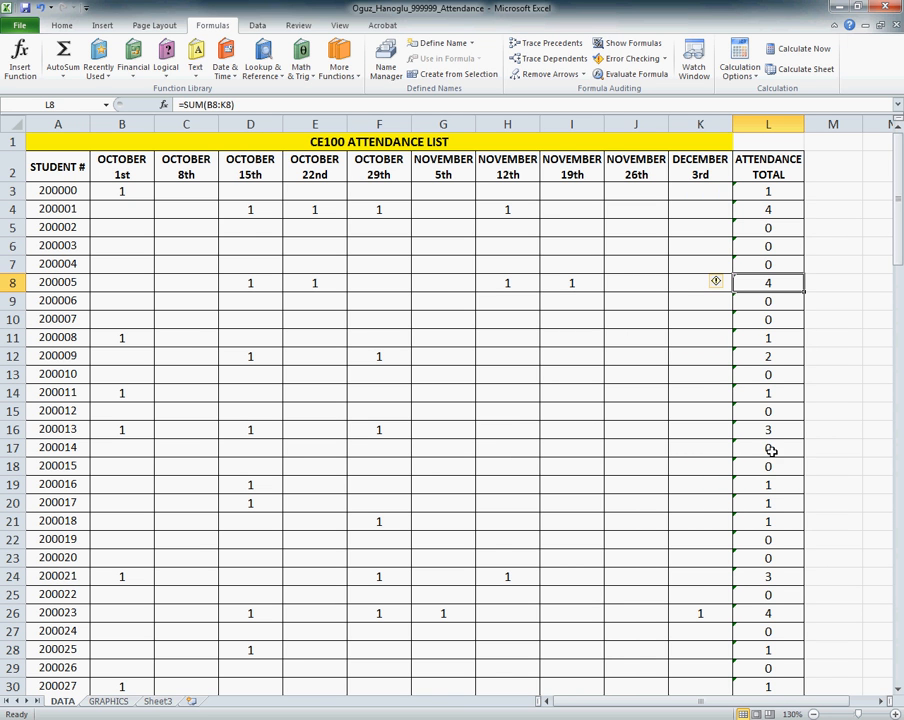
{"action": "left_click", "coordinate": [121, 428]}
{"action": "left_click_drag", "start_coordinate": [121, 428], "coordinate": [418, 432]}
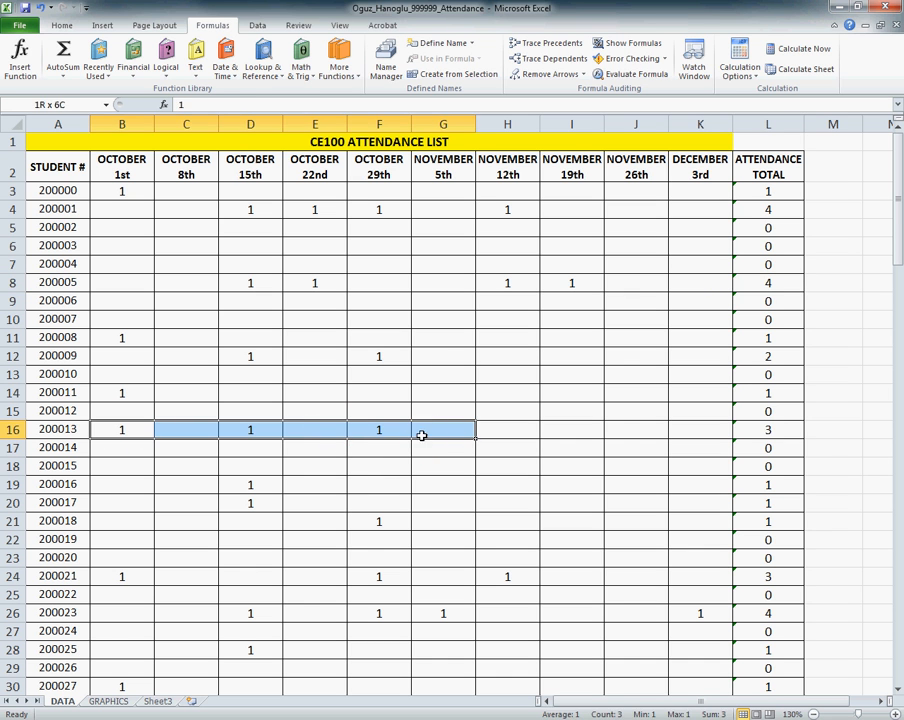
{"action": "left_click", "coordinate": [768, 429]}
{"action": "left_click", "coordinate": [748, 284]}
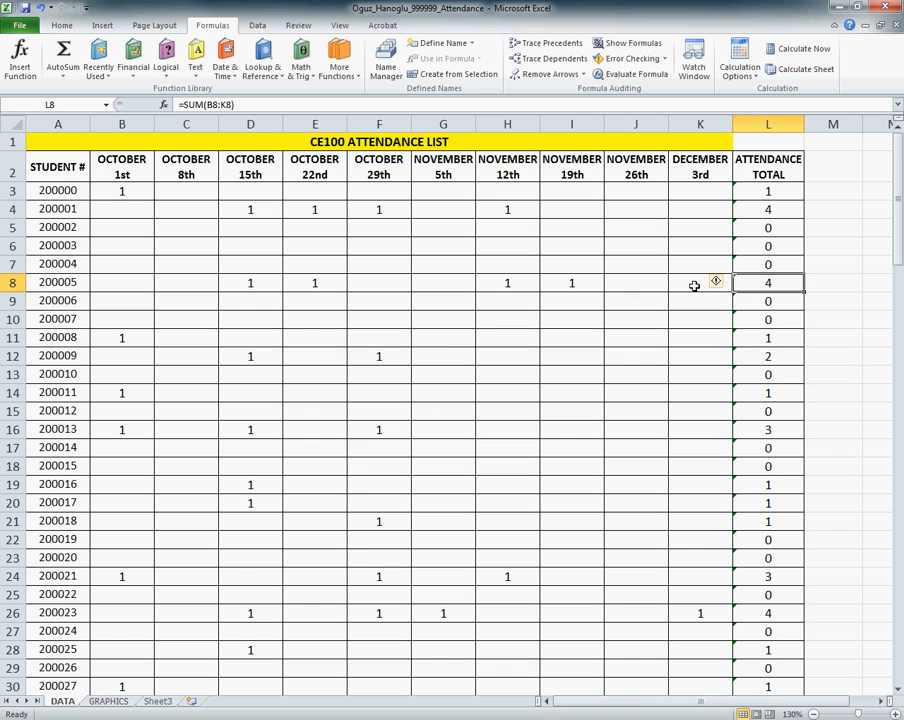
{"action": "left_click_drag", "start_coordinate": [686, 282], "coordinate": [237, 290]}
{"action": "left_click", "coordinate": [768, 284]}
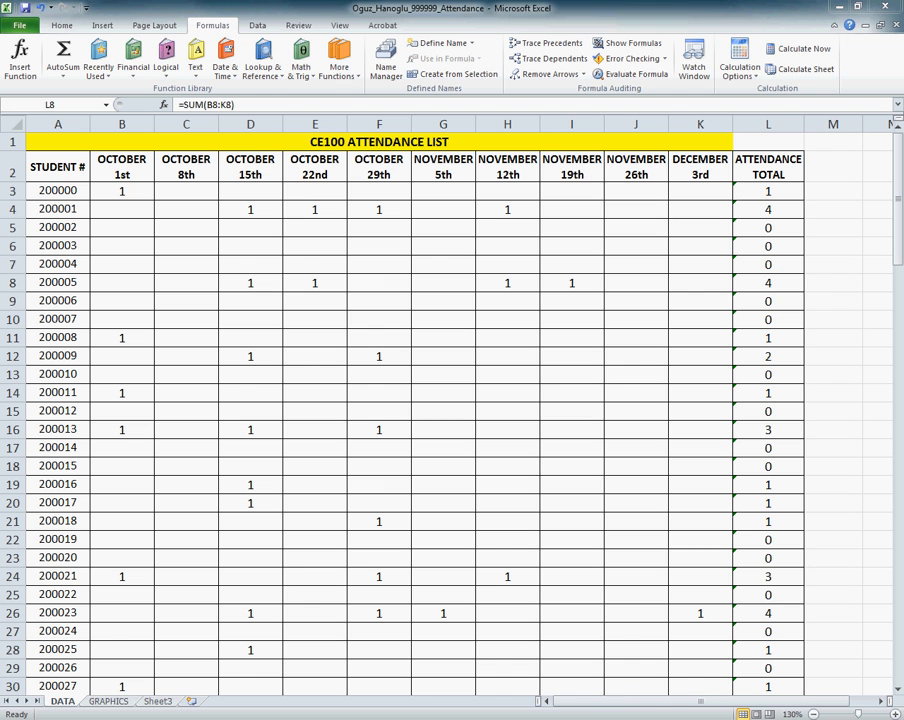
Step: Copy the ATTENDANCE TOTAL column L and paste only its formatting onto column M
{"action": "left_click", "coordinate": [772, 58]}
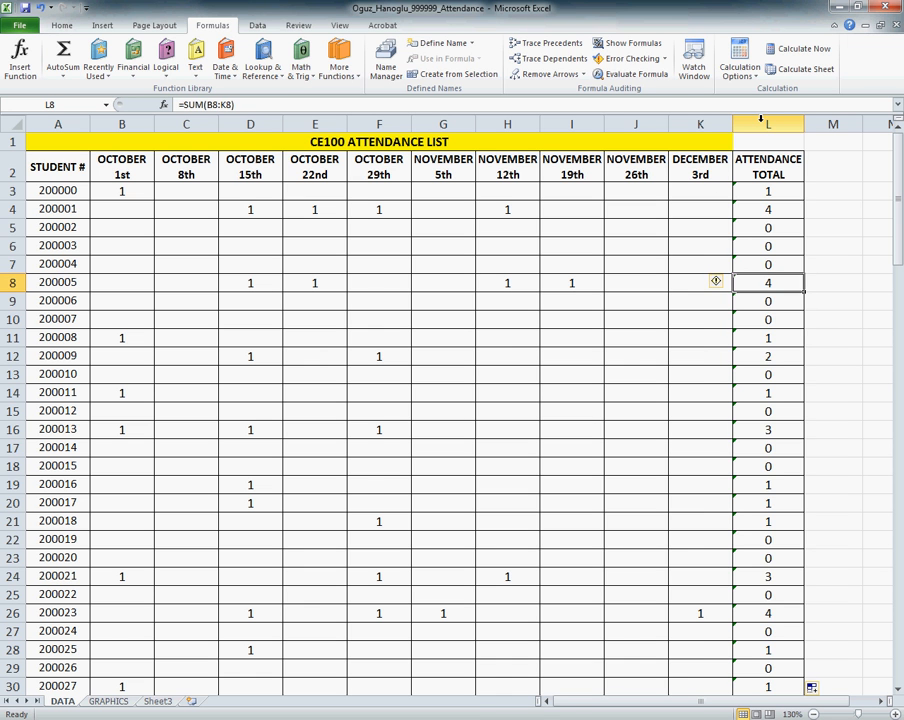
{"action": "left_click", "coordinate": [761, 121]}
{"action": "right_click", "coordinate": [763, 122]}
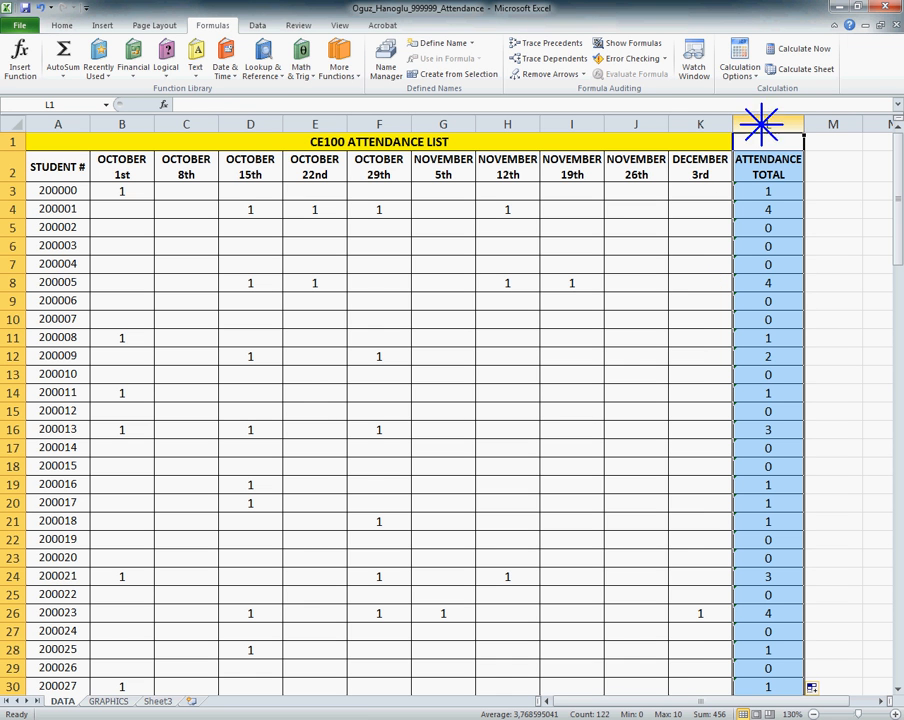
{"action": "left_click", "coordinate": [777, 148]}
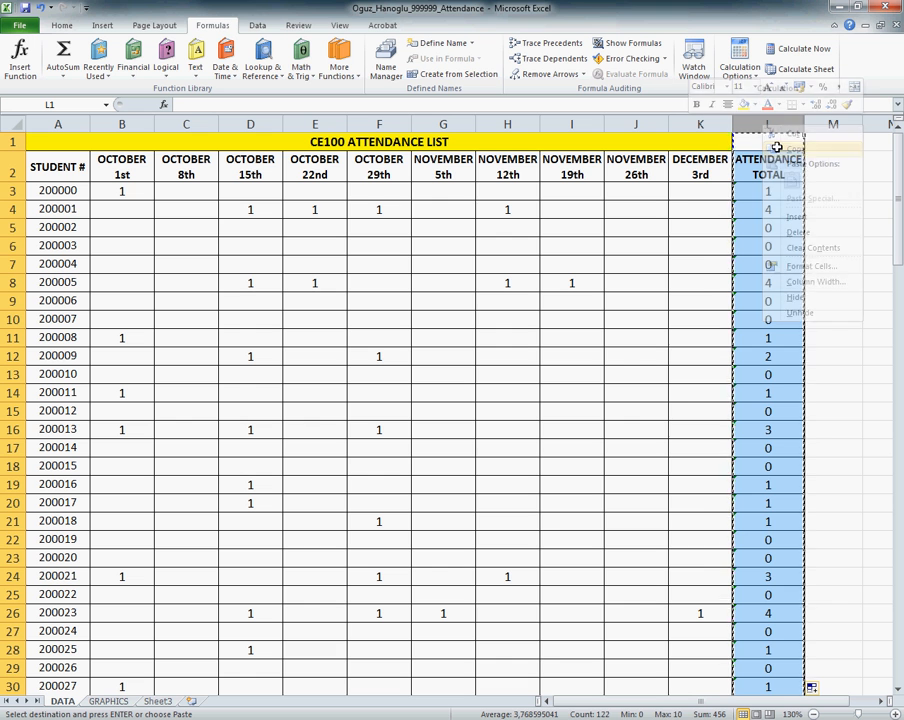
{"action": "left_click", "coordinate": [820, 124]}
{"action": "right_click", "coordinate": [820, 124]}
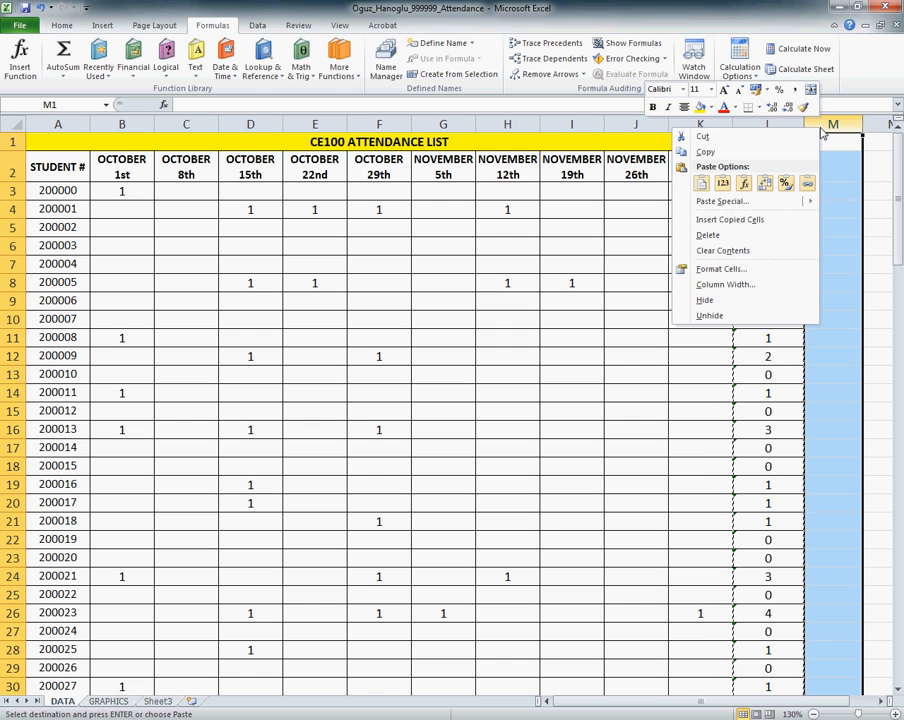
{"action": "left_click", "coordinate": [793, 201]}
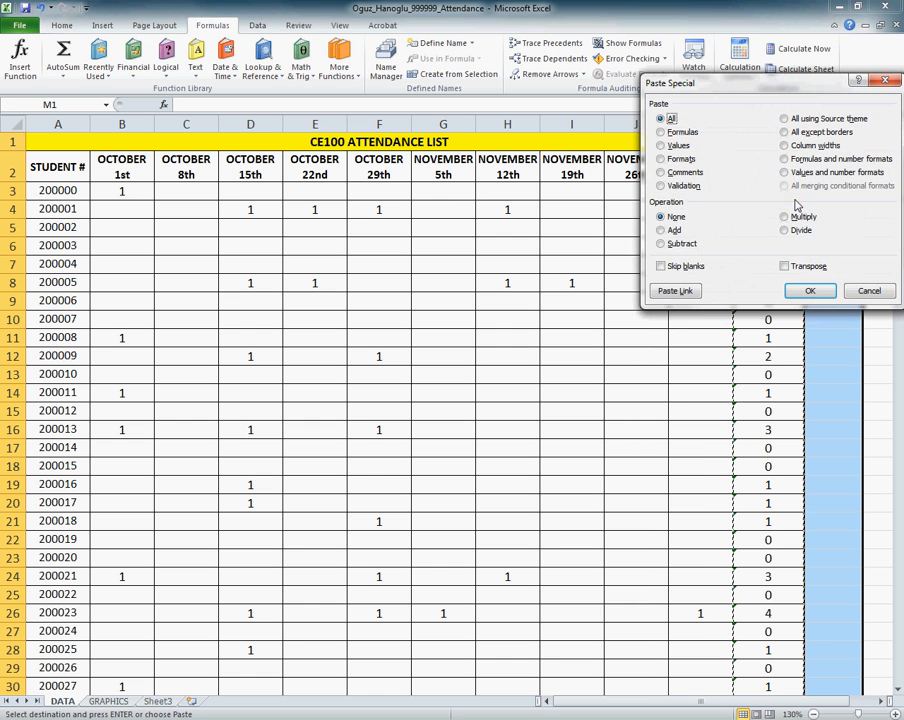
{"action": "left_click", "coordinate": [867, 291]}
{"action": "right_click", "coordinate": [822, 126]}
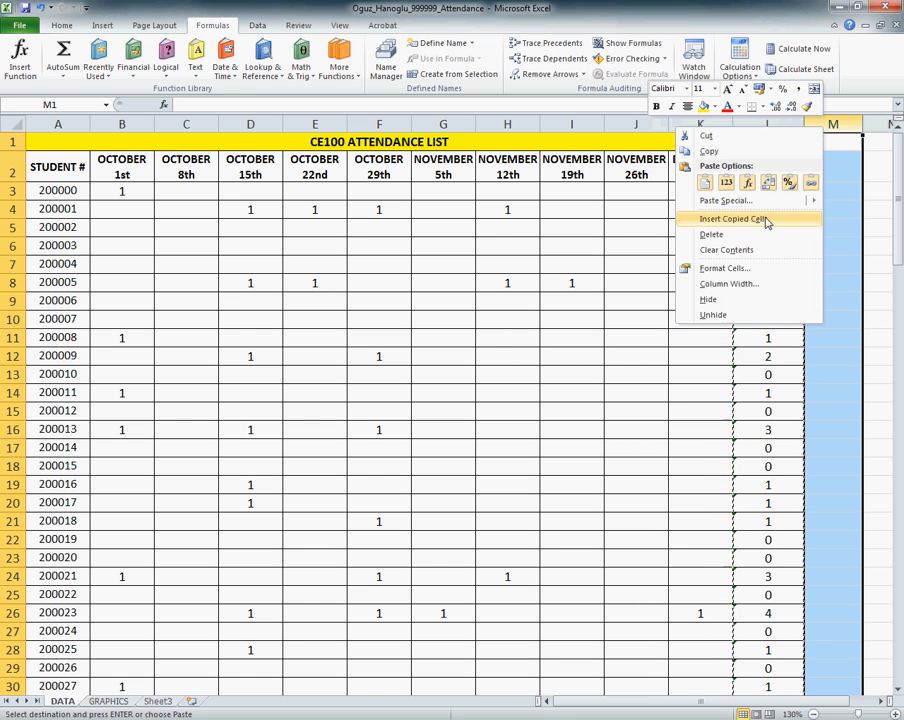
{"action": "mouse_move", "coordinate": [740, 199]}
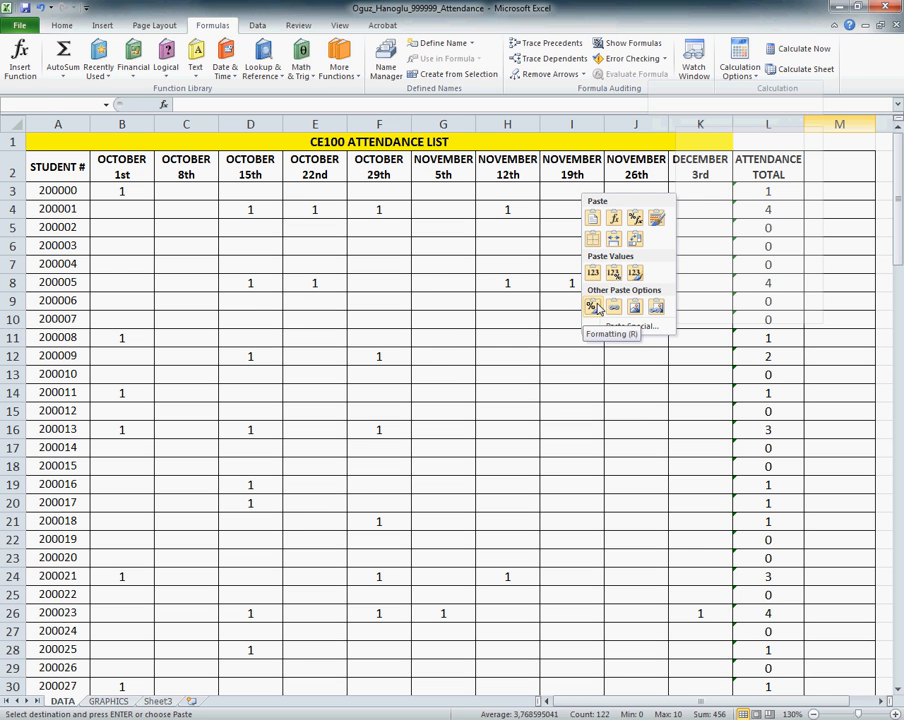
{"action": "left_click", "coordinate": [594, 306]}
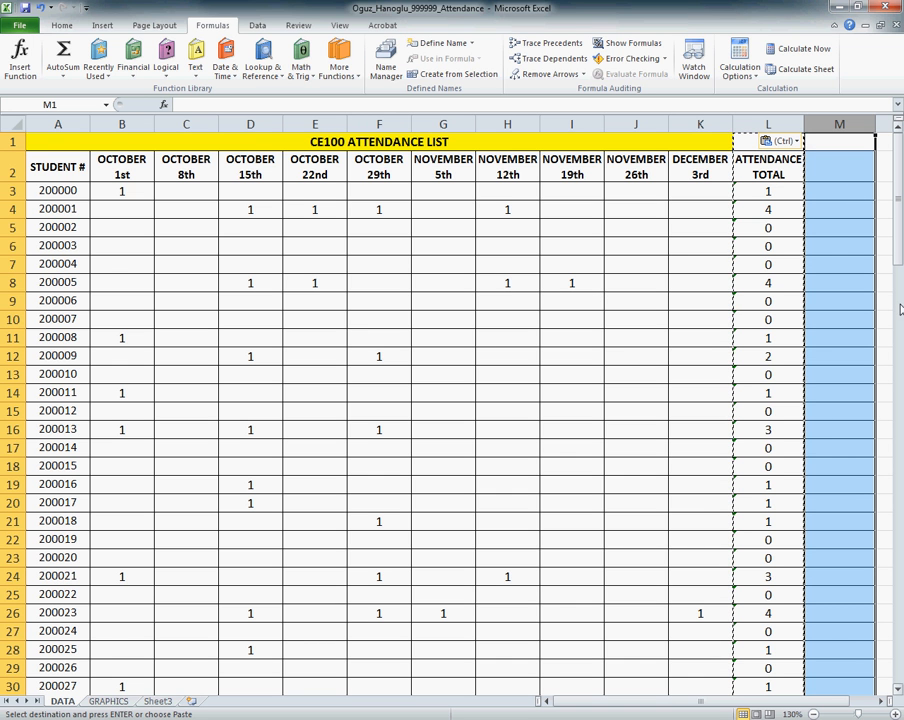
Step: Enter the heading ATTENDANCE GRADE in cell M2 of the DATA sheet
{"action": "left_click", "coordinate": [824, 174]}
{"action": "type", "text": "A"}
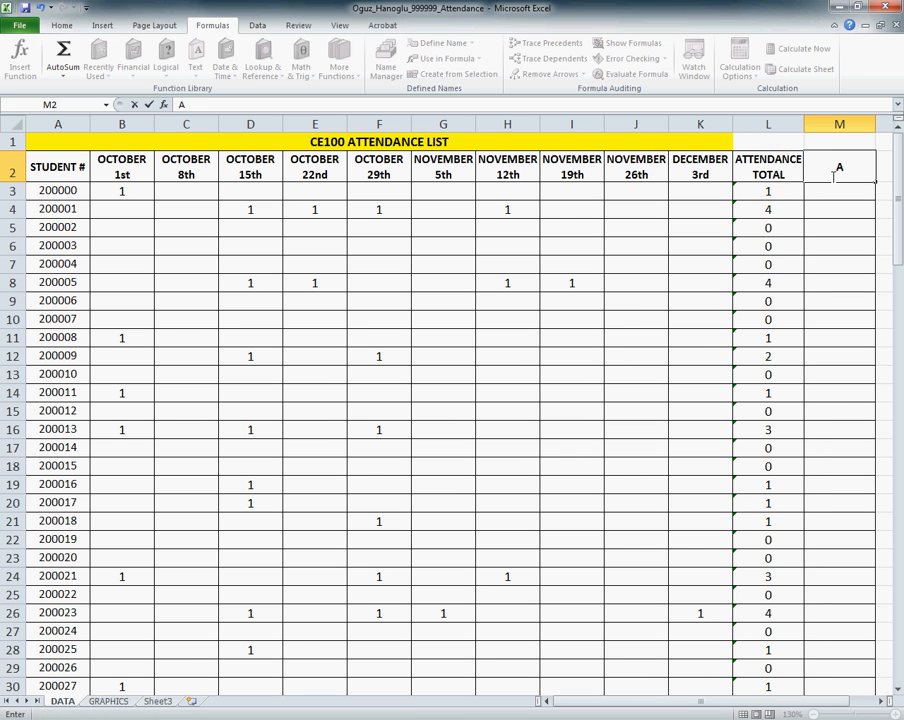
{"action": "type", "text": "TTENDANCE GRADE"}
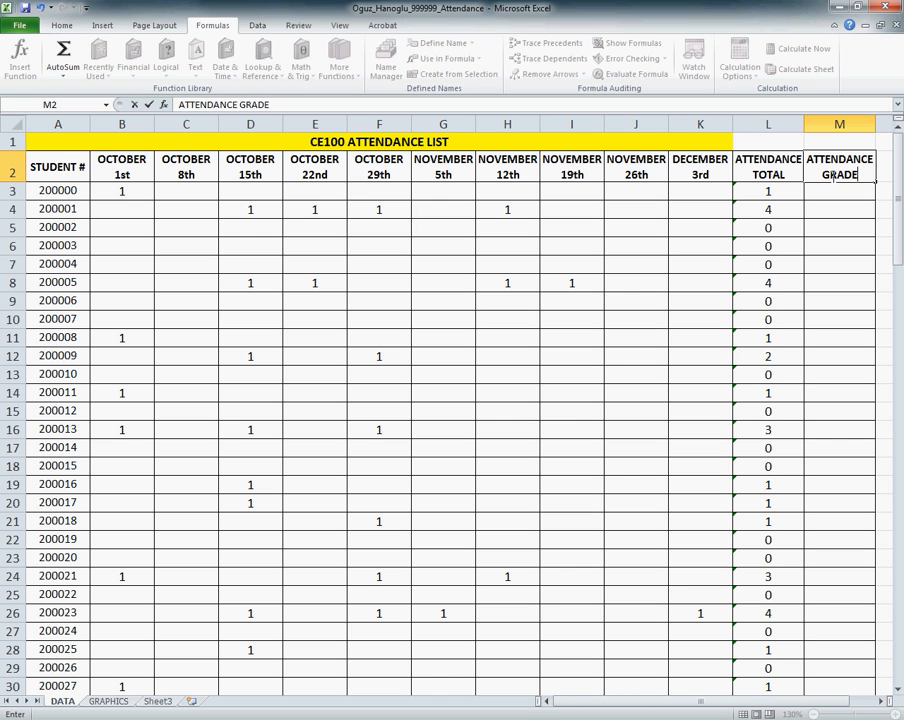
{"action": "key", "text": "Return"}
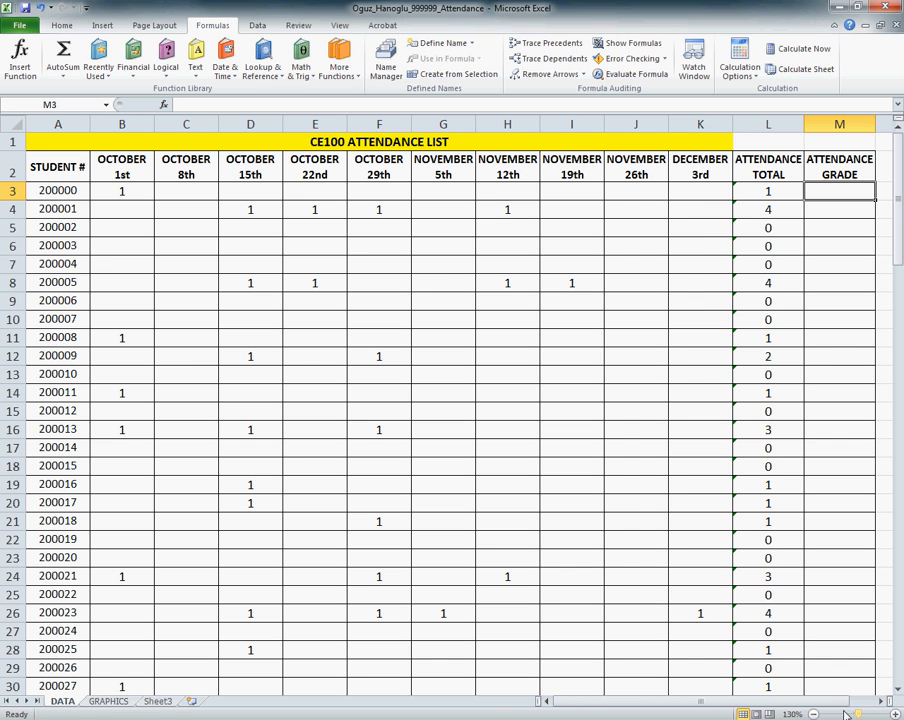
Step: Enter the label ATTENDANCE GRADE FOR ONE DAY in cell N1 of the DATA sheet
{"action": "left_click", "coordinate": [885, 701]}
{"action": "left_click", "coordinate": [885, 701]}
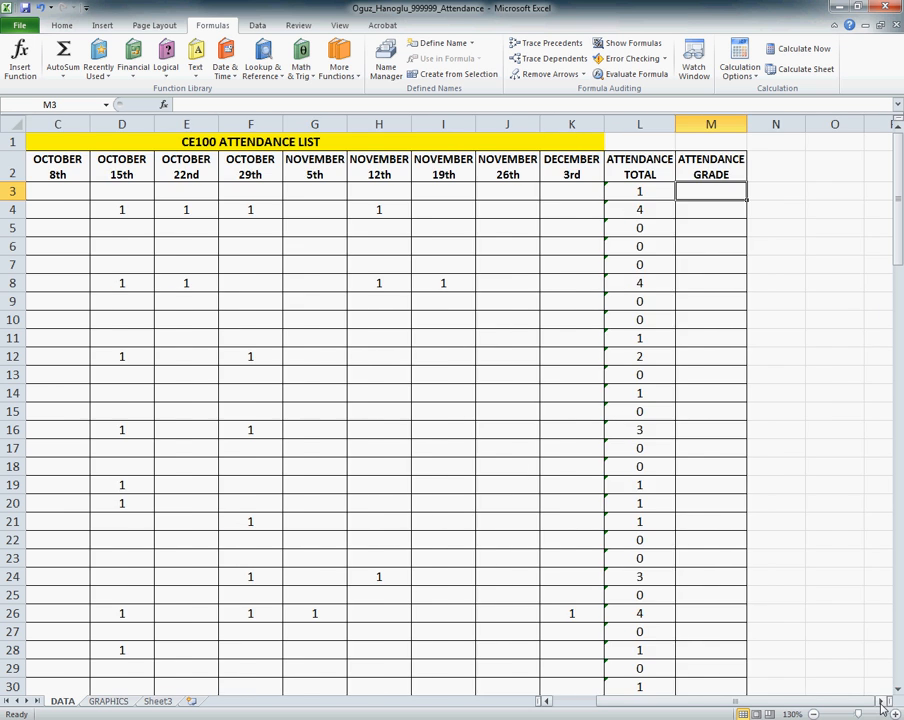
{"action": "left_click", "coordinate": [885, 701]}
{"action": "left_click", "coordinate": [721, 147]}
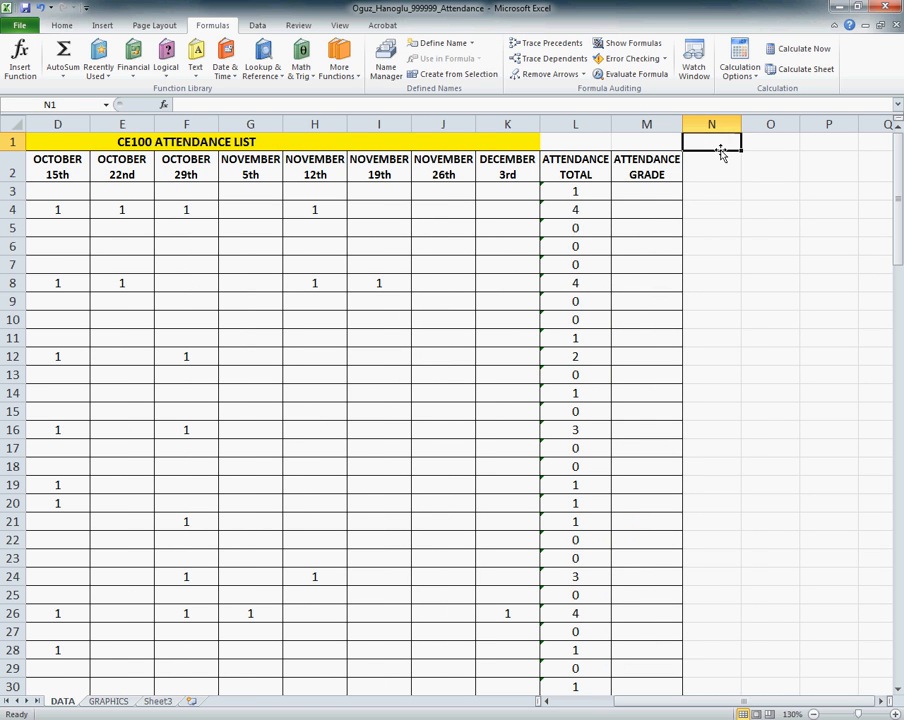
{"action": "type", "text": "ATTE"}
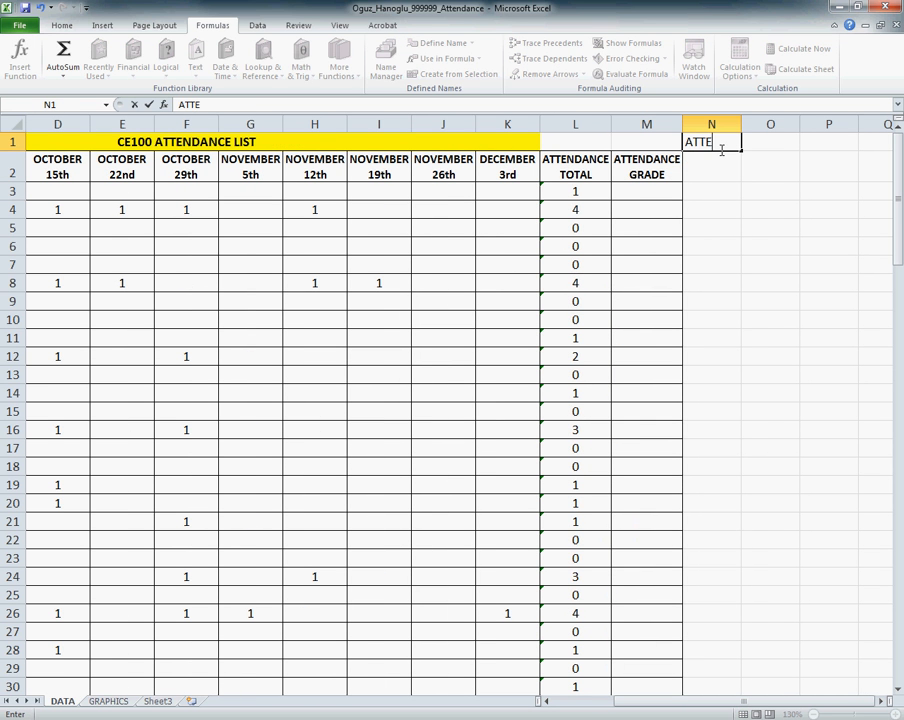
{"action": "type", "text": "NDANCE GR"}
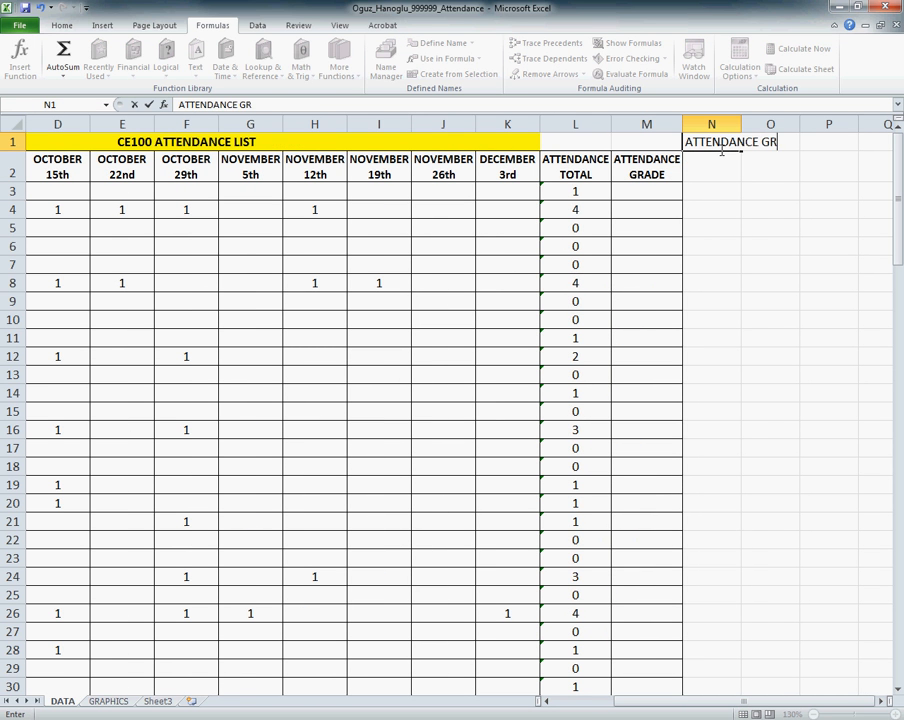
{"action": "type", "text": "ADE FOR ONE"}
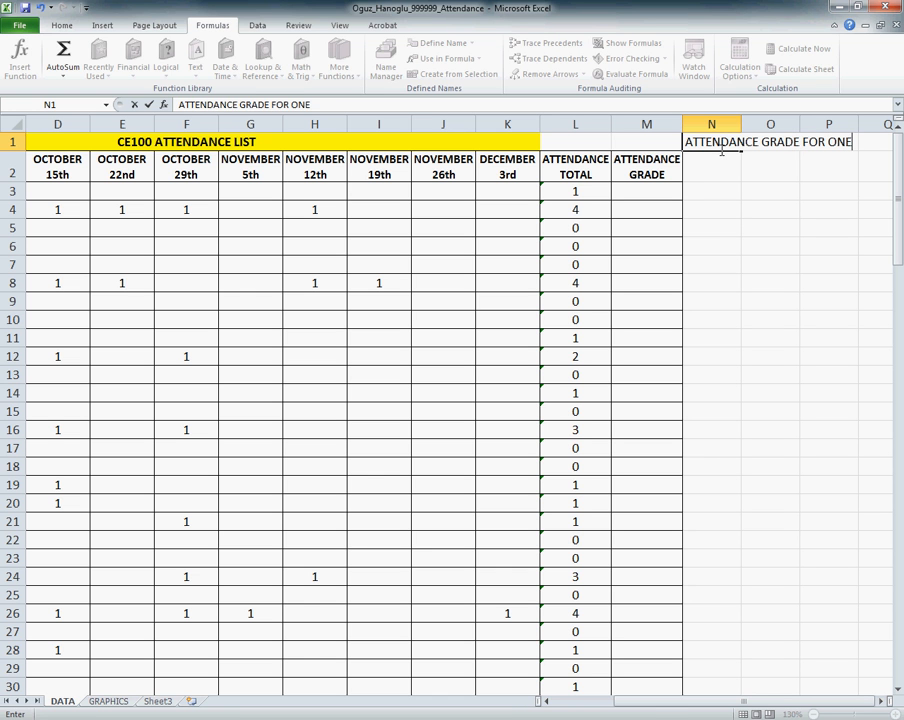
{"action": "type", "text": " DAY"}
{"action": "left_click", "coordinate": [721, 148]}
{"action": "key", "text": "Return"}
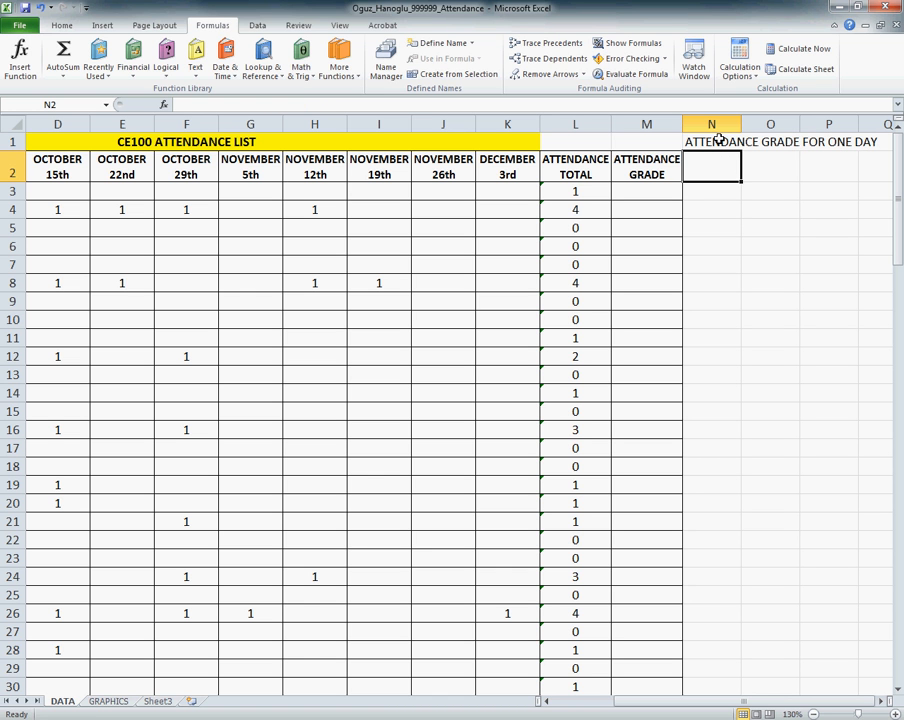
Step: Merge and center cells N1:N2 and wrap the text of the one-day grade label
{"action": "left_click", "coordinate": [717, 140]}
{"action": "left_click_drag", "start_coordinate": [717, 140], "coordinate": [719, 174]}
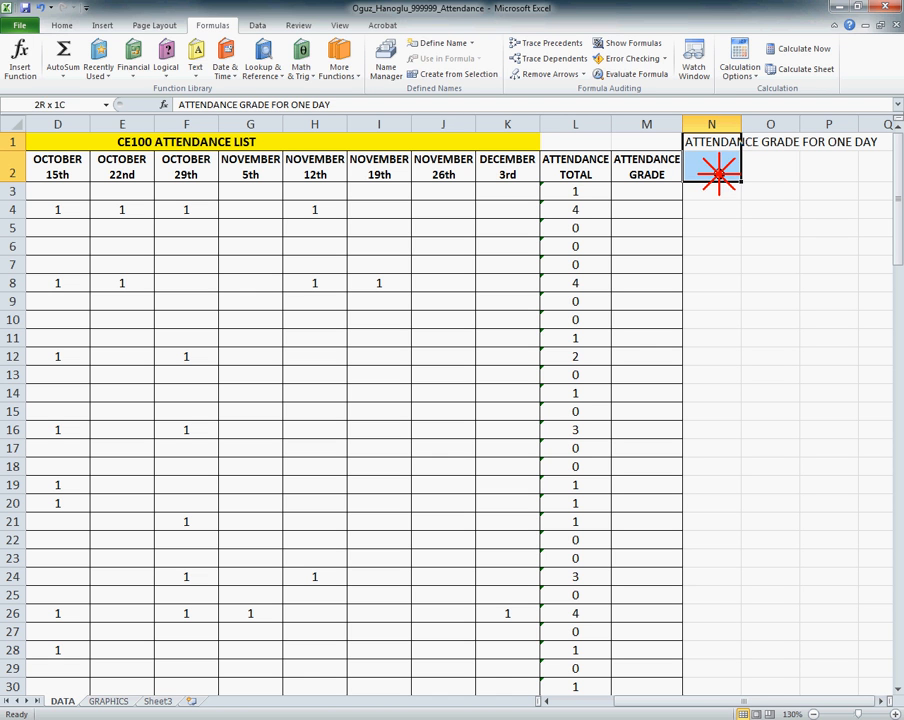
{"action": "left_click", "coordinate": [66, 28]}
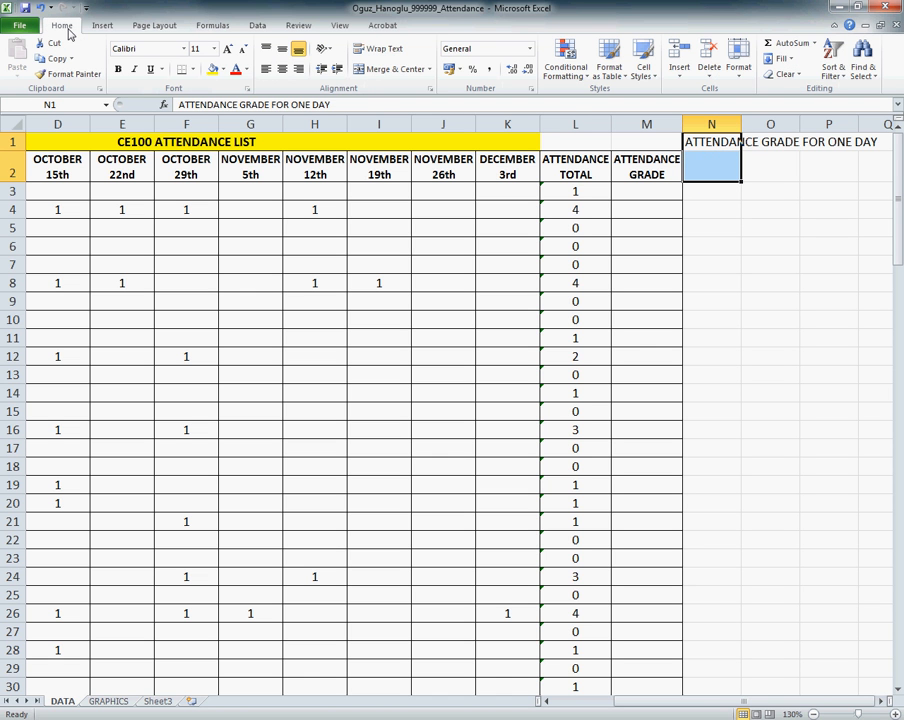
{"action": "left_click", "coordinate": [374, 79]}
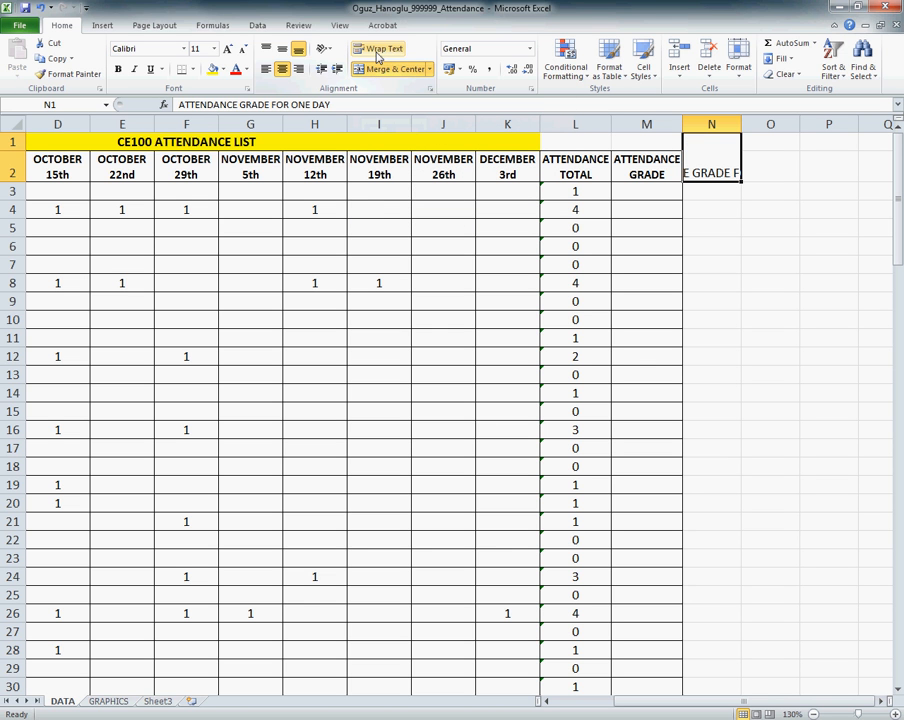
{"action": "left_click", "coordinate": [377, 57]}
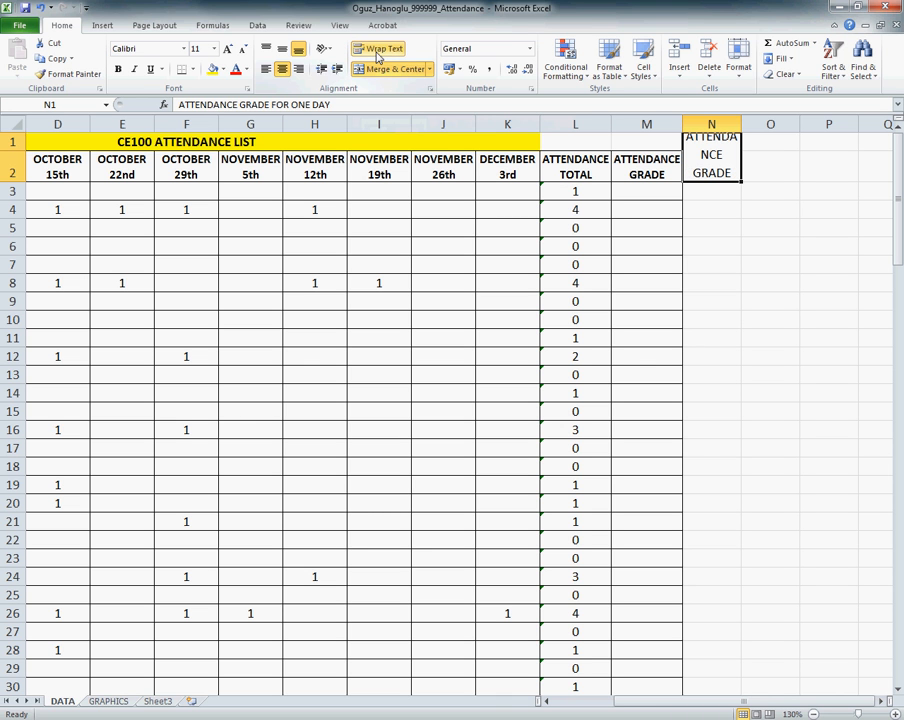
Step: Align the one-day grade label in N1 to the right and top, and set its font size to 8
{"action": "left_click", "coordinate": [298, 69]}
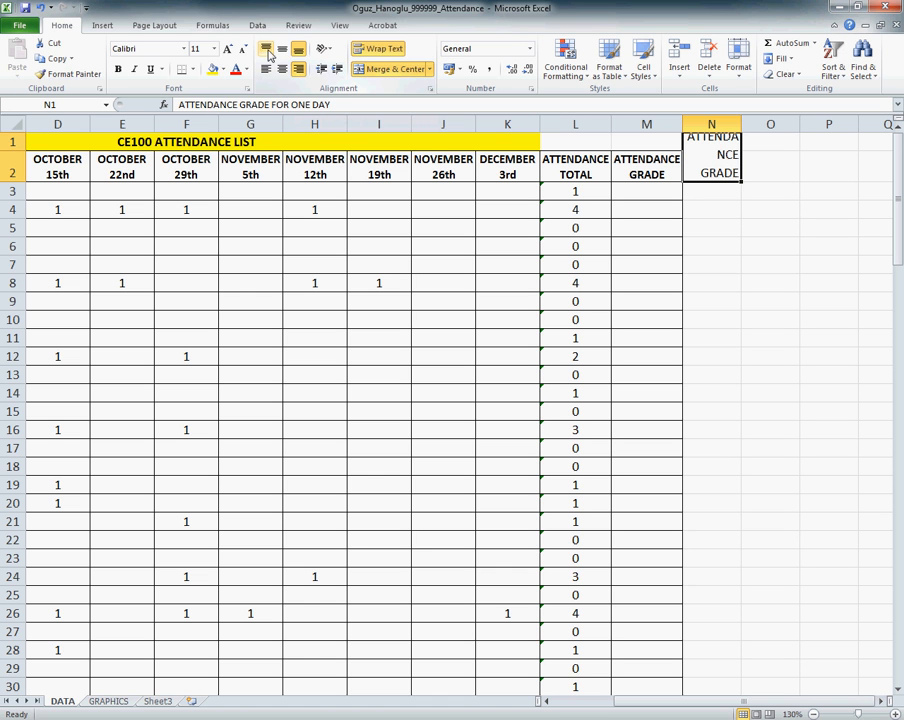
{"action": "left_click", "coordinate": [267, 52]}
{"action": "left_click", "coordinate": [213, 48]}
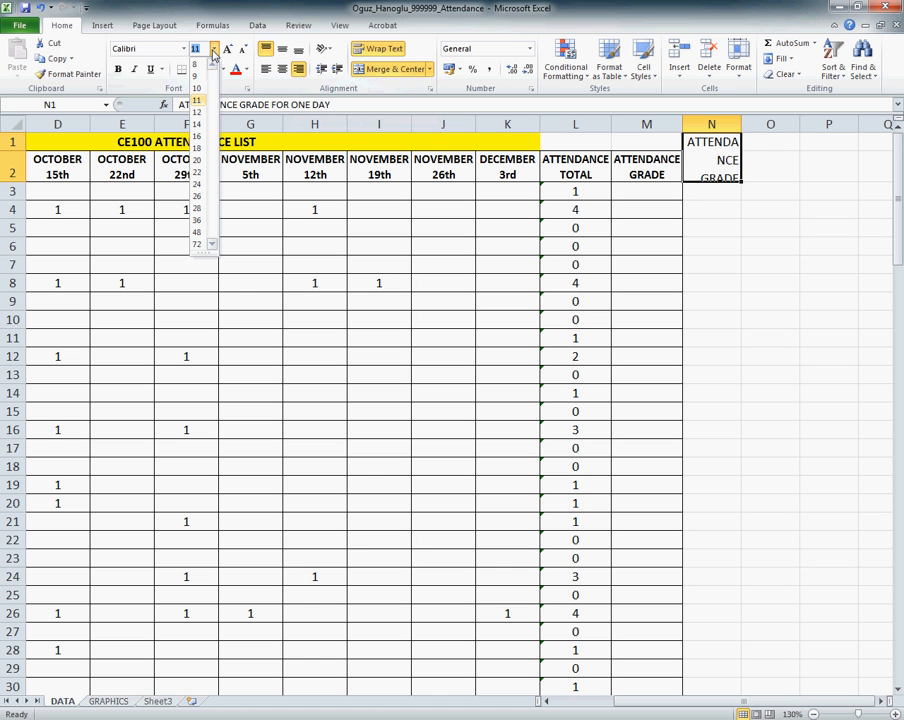
{"action": "left_click", "coordinate": [196, 65]}
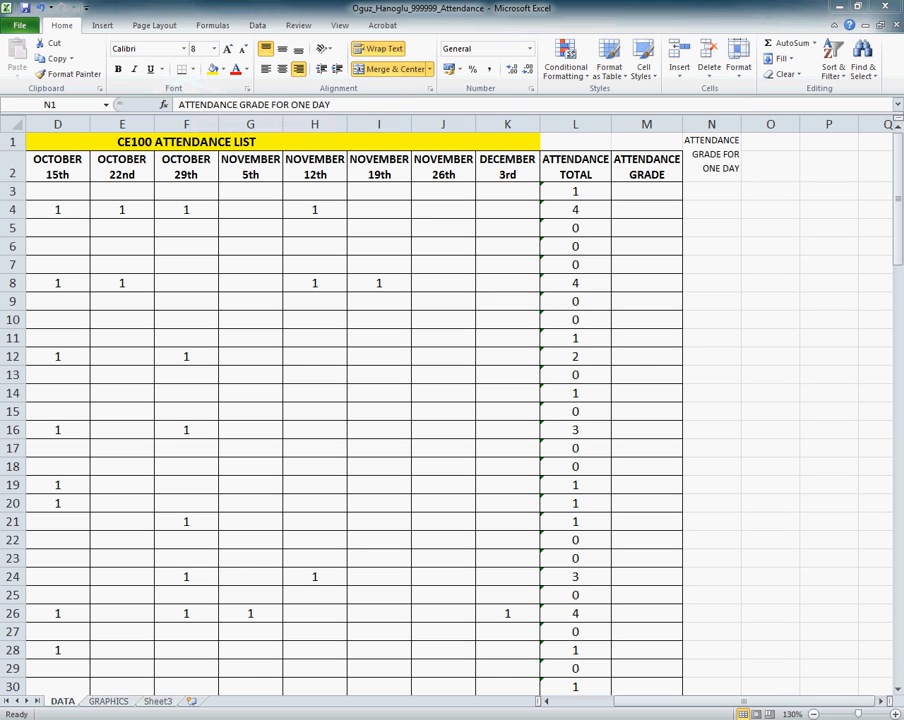
Step: Enter 2 in cell O1 as the attendance grade for one day and align it left
{"action": "left_click", "coordinate": [754, 194]}
{"action": "left_click", "coordinate": [762, 148]}
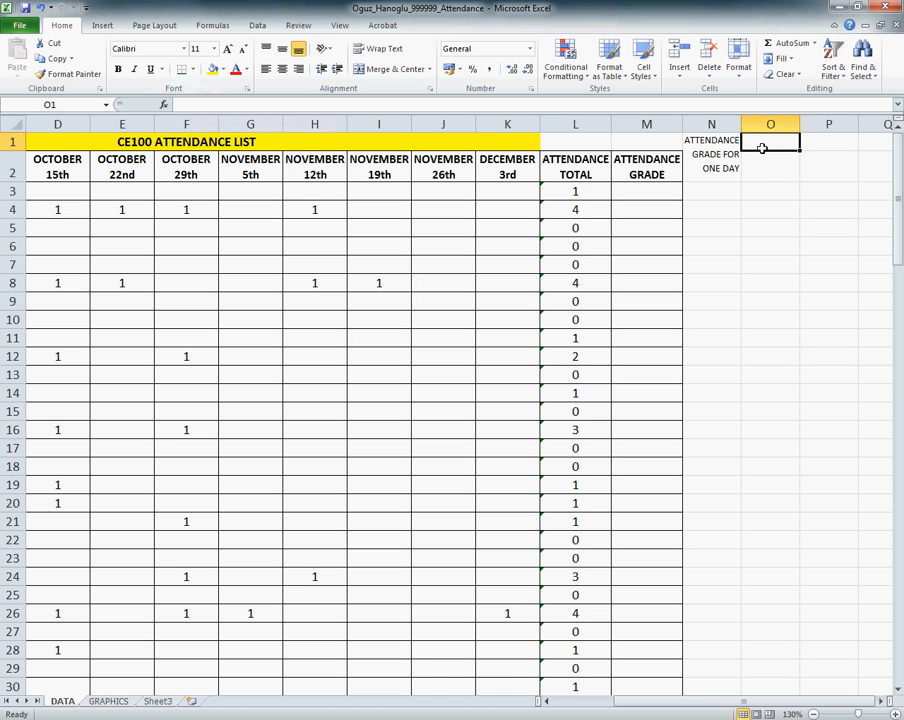
{"action": "type", "text": "2"}
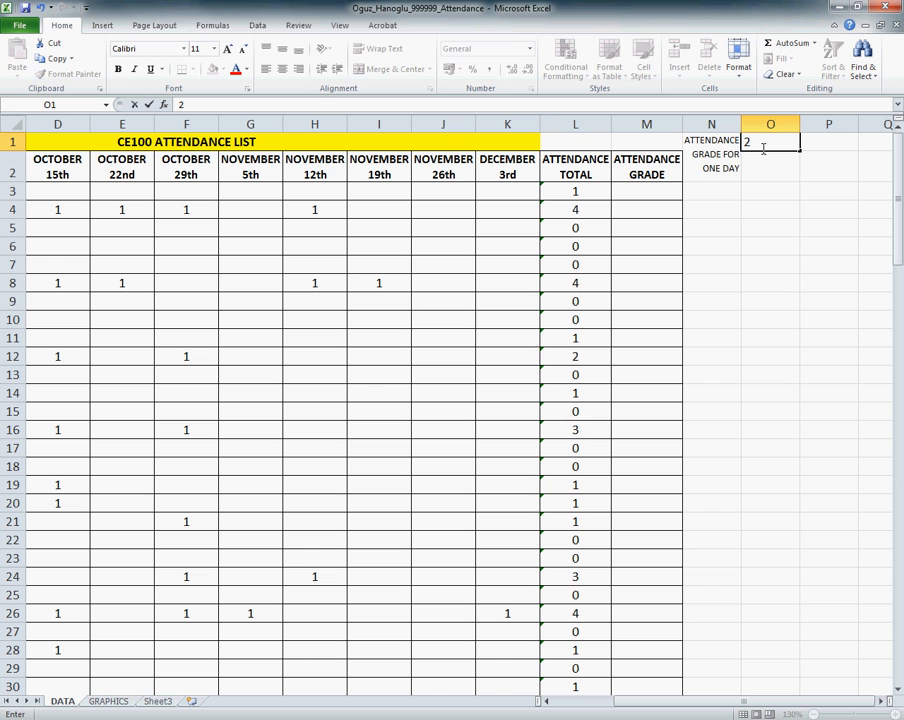
{"action": "left_click", "coordinate": [688, 167]}
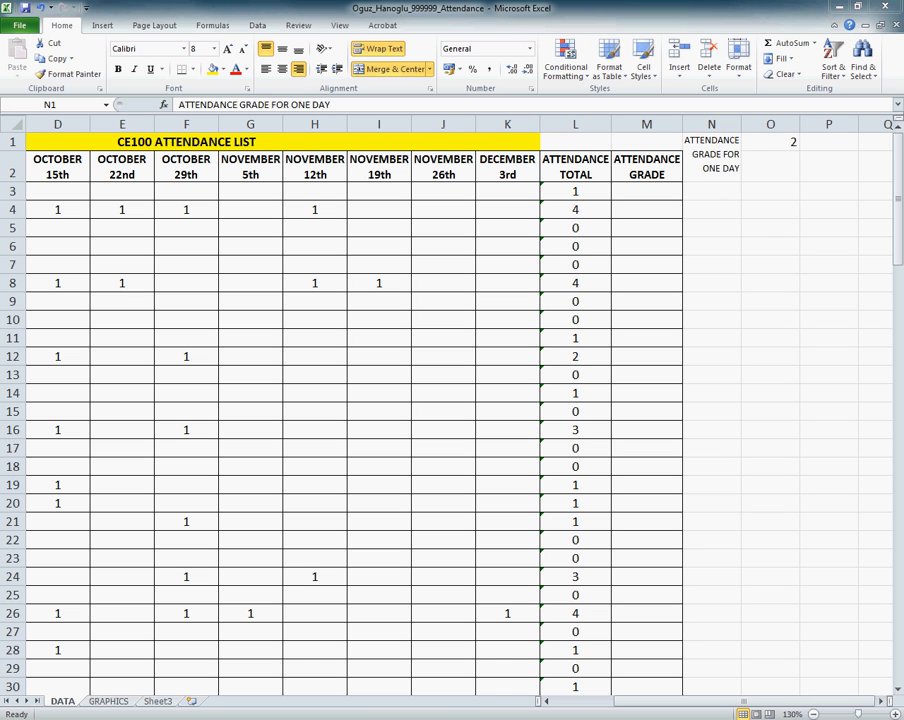
{"action": "left_click", "coordinate": [774, 136]}
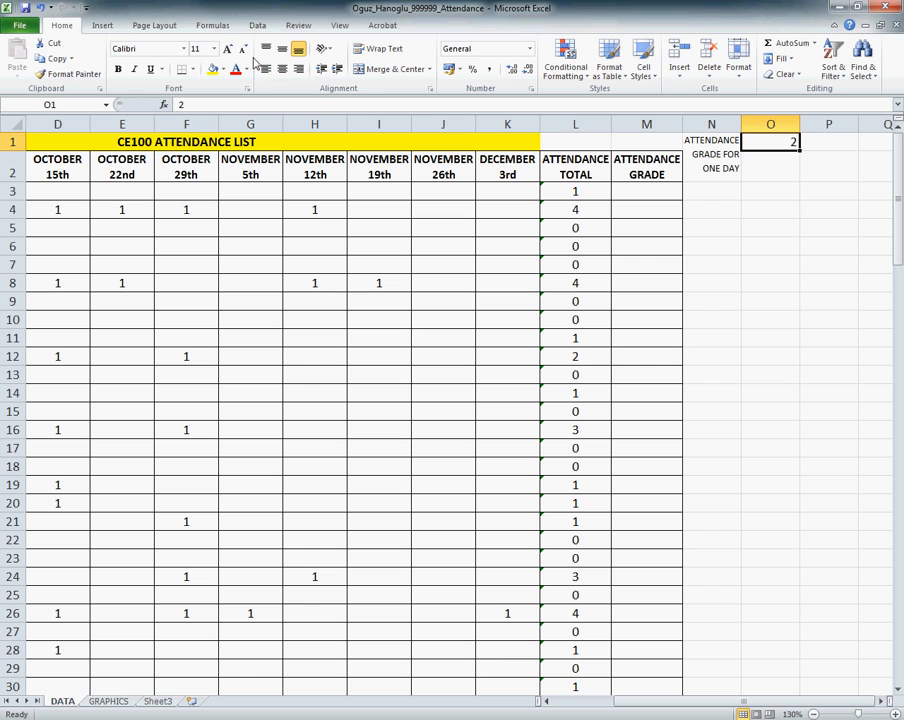
{"action": "left_click", "coordinate": [265, 69]}
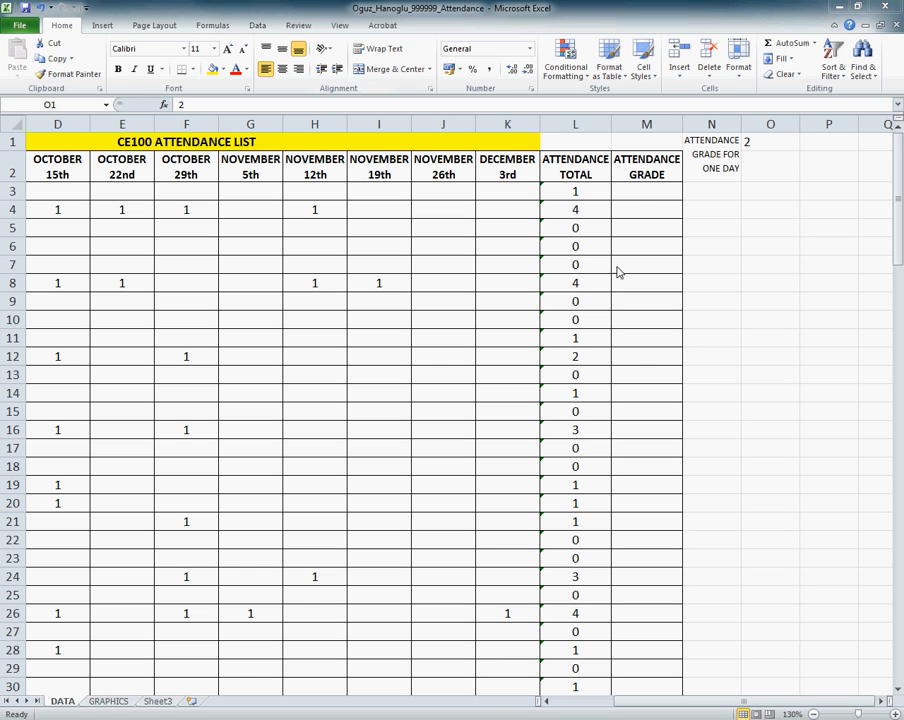
Step: Build the formula =L3*O1 in cell M3 to multiply the attendance total by the one-day grade
{"action": "left_click", "coordinate": [633, 186]}
{"action": "left_click", "coordinate": [633, 187]}
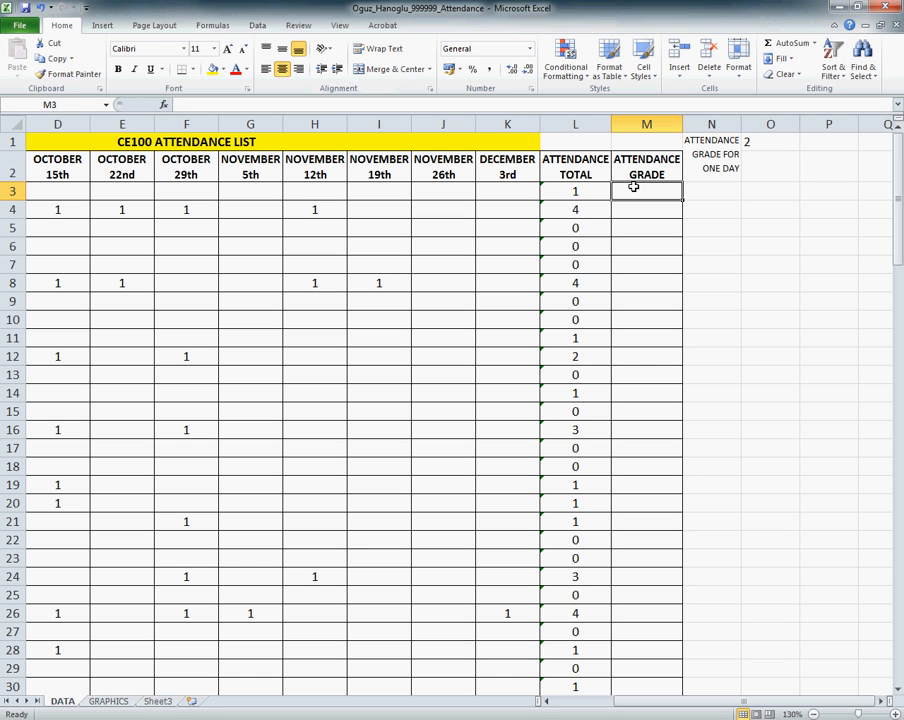
{"action": "type", "text": "="}
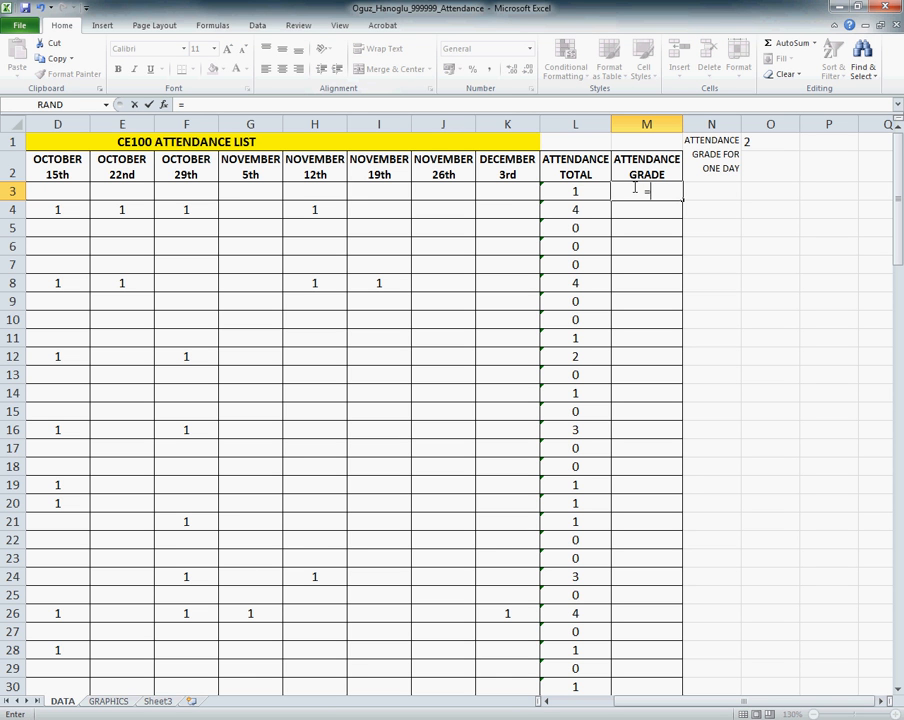
{"action": "left_click", "coordinate": [578, 190]}
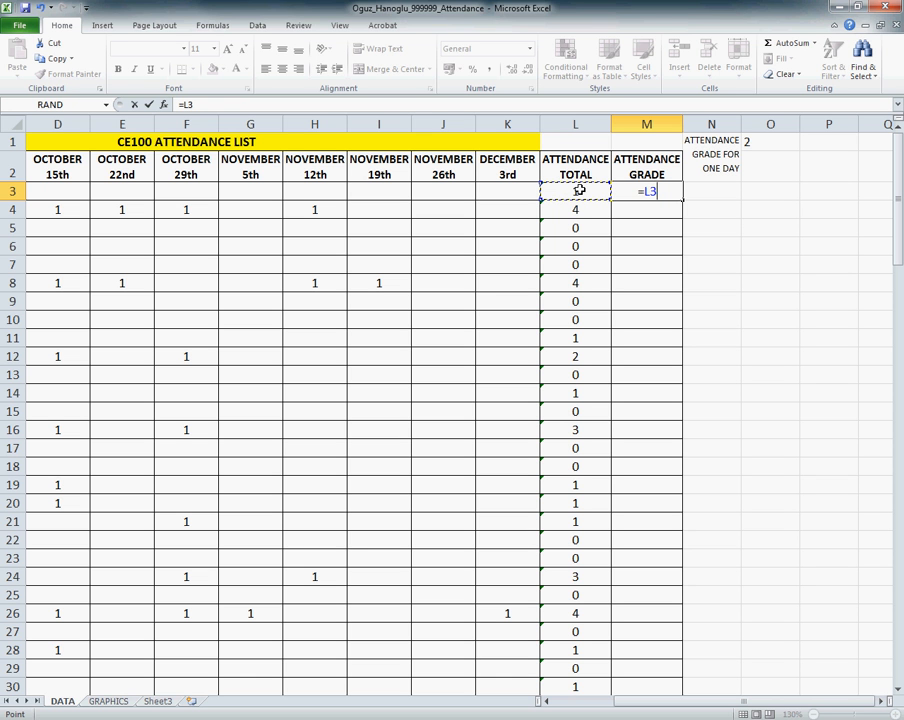
{"action": "type", "text": "*"}
{"action": "left_click", "coordinate": [760, 141]}
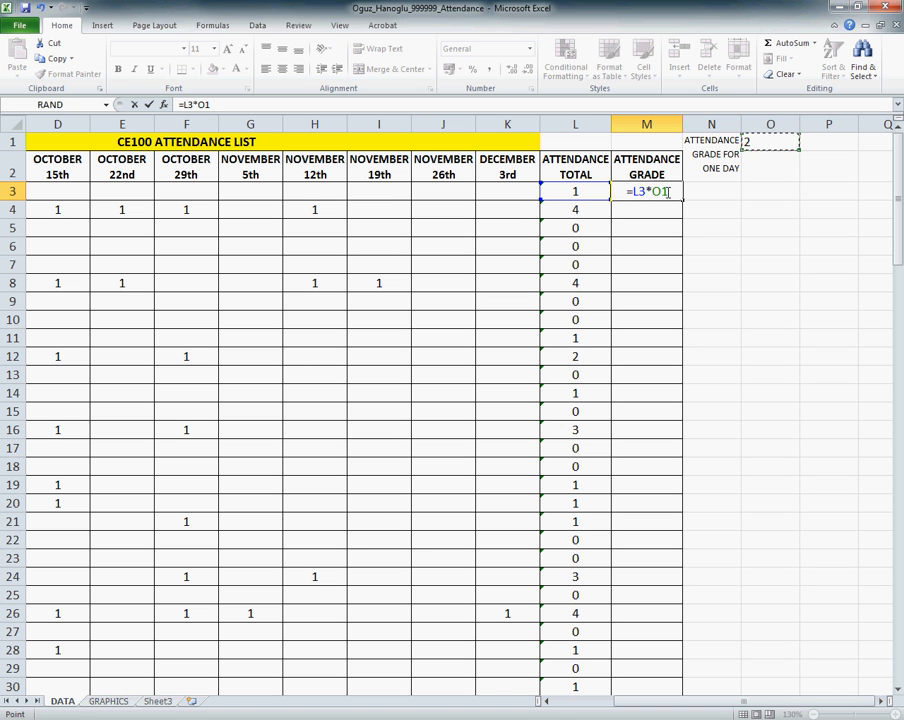
Step: Make the O1 reference in the M3 formula absolute so it reads =L3*$O$1, and commit the formula
{"action": "left_click", "coordinate": [655, 191]}
{"action": "type", "text": "$O"}
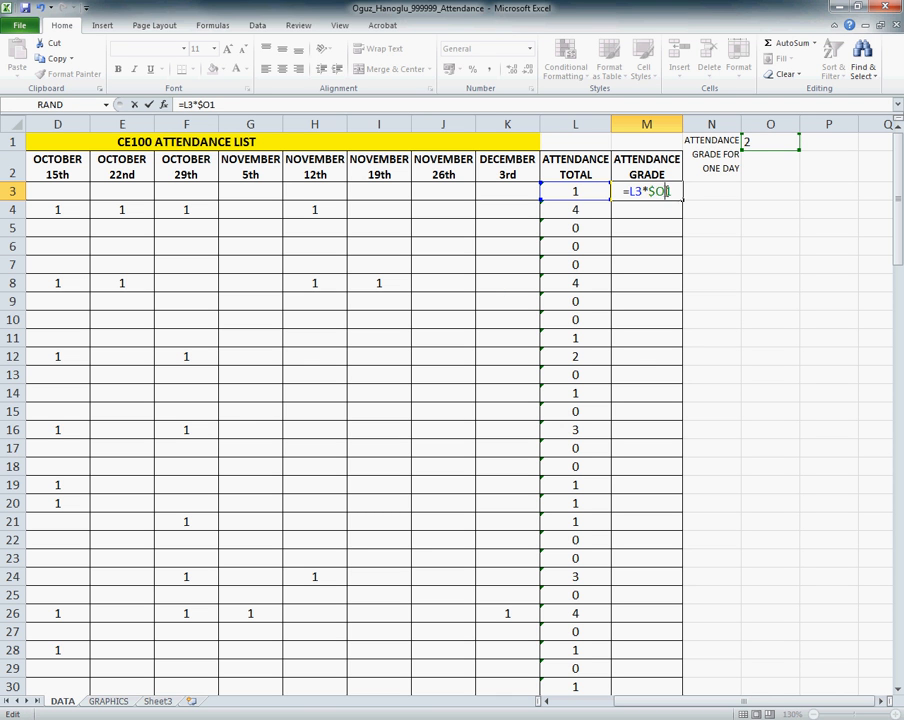
{"action": "type", "text": "$"}
{"action": "left_click", "coordinate": [652, 188]}
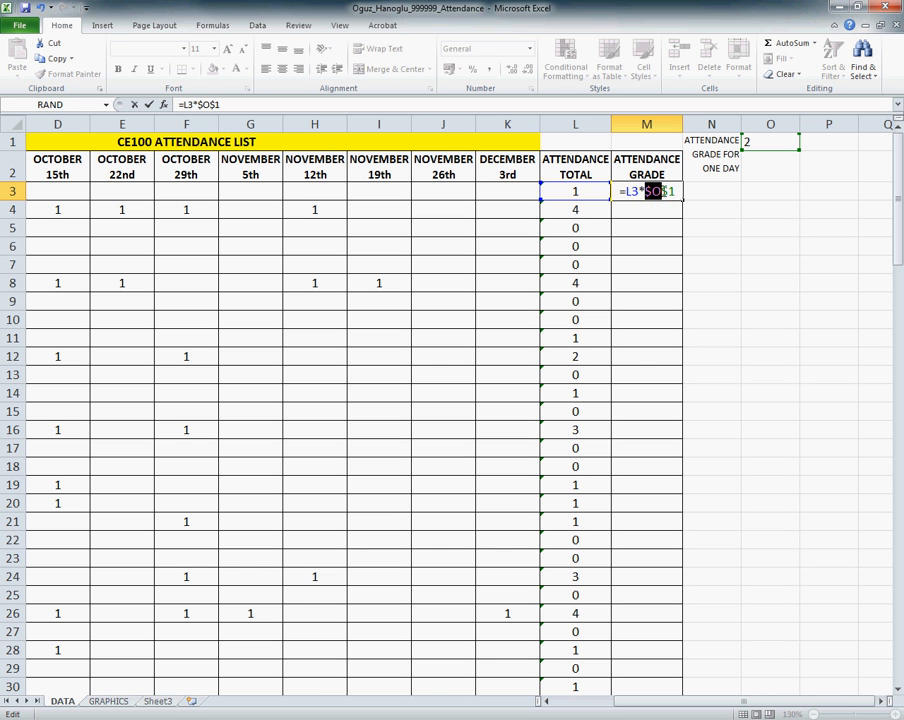
{"action": "left_click", "coordinate": [655, 190]}
{"action": "double_click", "coordinate": [676, 192]}
{"action": "key", "text": "Return"}
Step: Fill the M3 formula down the ATTENDANCE GRADE column for all students and check the copied formulas in M3:M5
{"action": "left_click", "coordinate": [674, 188]}
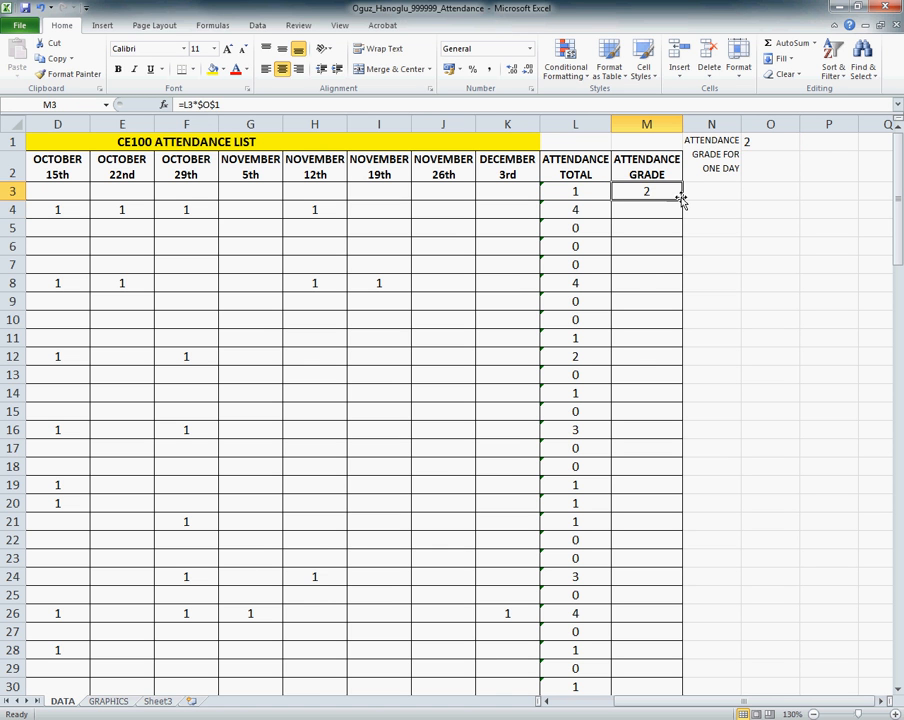
{"action": "left_click", "coordinate": [681, 198]}
{"action": "mouse_move", "coordinate": [681, 198]}
{"action": "left_mouse_down"}
{"action": "mouse_move", "coordinate": [650, 428]}
{"action": "mouse_move", "coordinate": [666, 192]}
{"action": "mouse_move", "coordinate": [681, 198]}
{"action": "left_mouse_up"}
{"action": "key", "text": "ctrl"}
{"action": "key", "text": "ctrl"}
{"action": "double_click", "coordinate": [683, 199]}
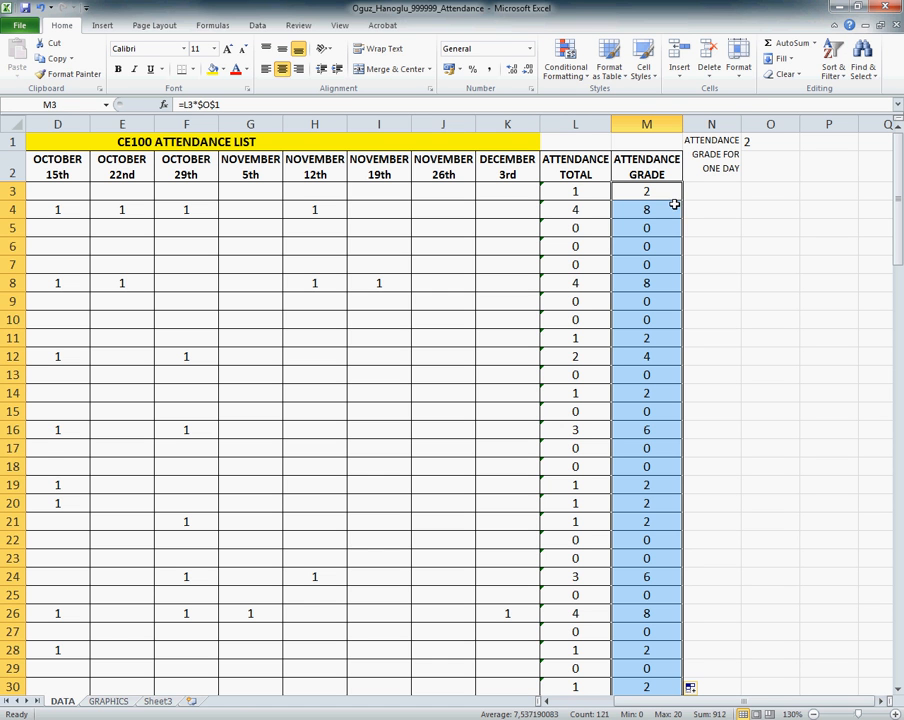
{"action": "left_click", "coordinate": [646, 209]}
{"action": "left_click", "coordinate": [655, 193]}
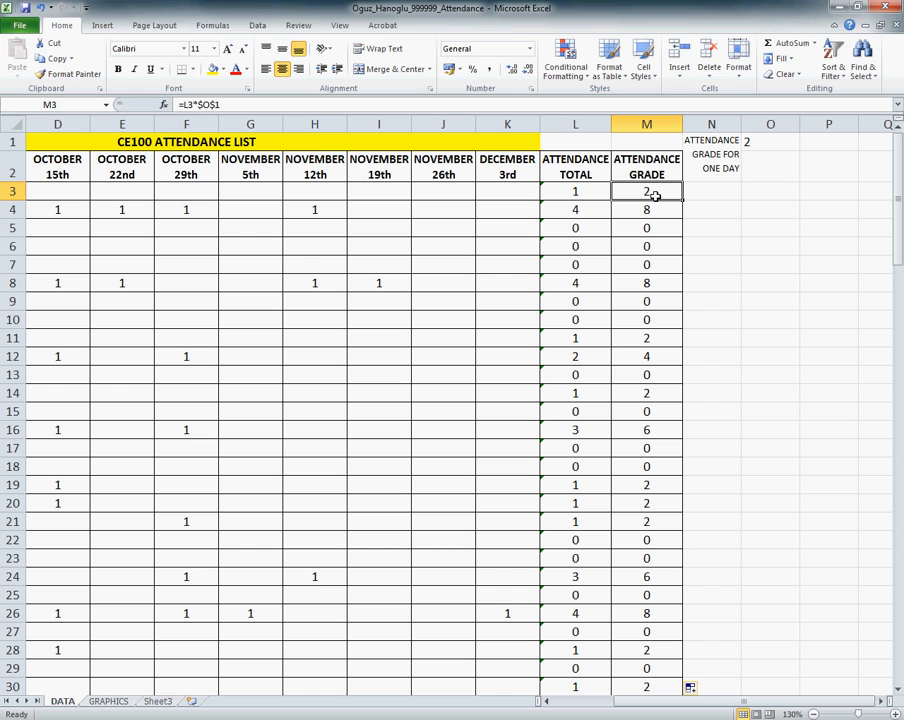
{"action": "left_click", "coordinate": [652, 208]}
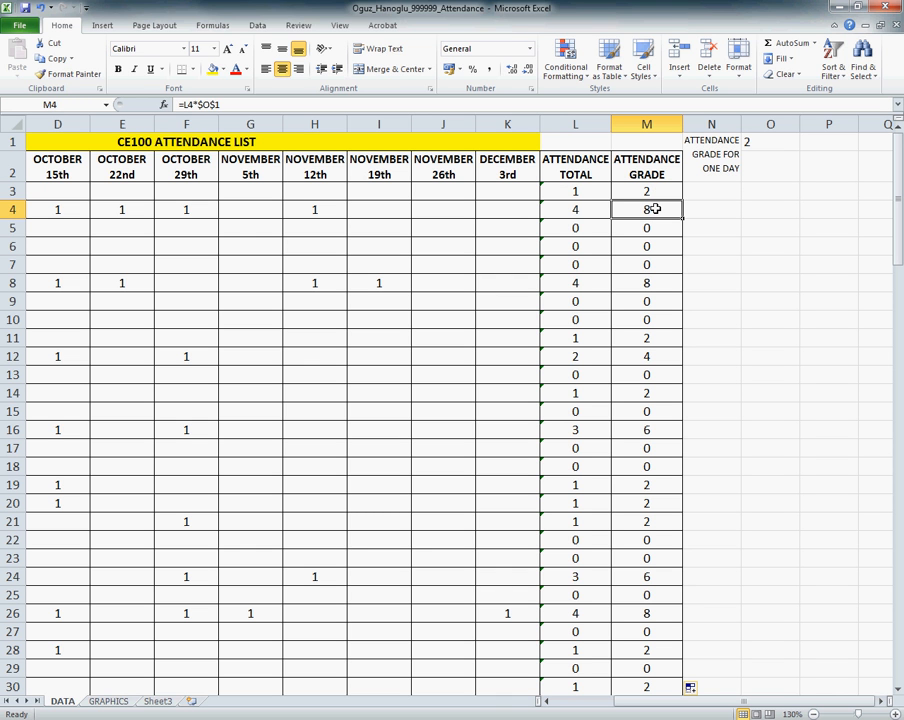
{"action": "left_click", "coordinate": [652, 228]}
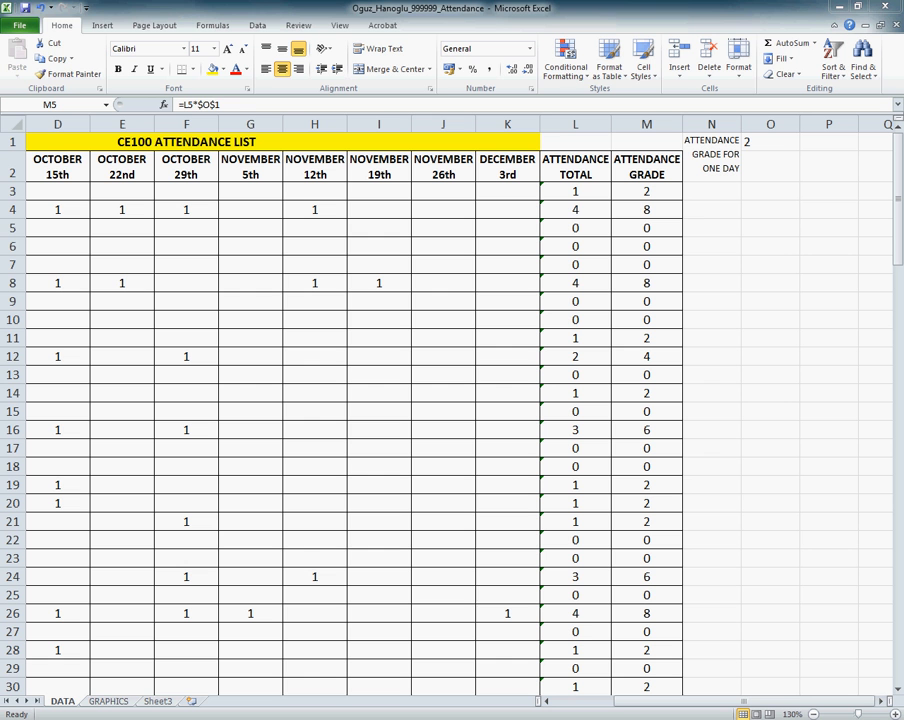
Step: Add filters to the header row A2:M2, from STUDENT # to ATTENDANCE GRADE
{"action": "left_click", "coordinate": [40, 170]}
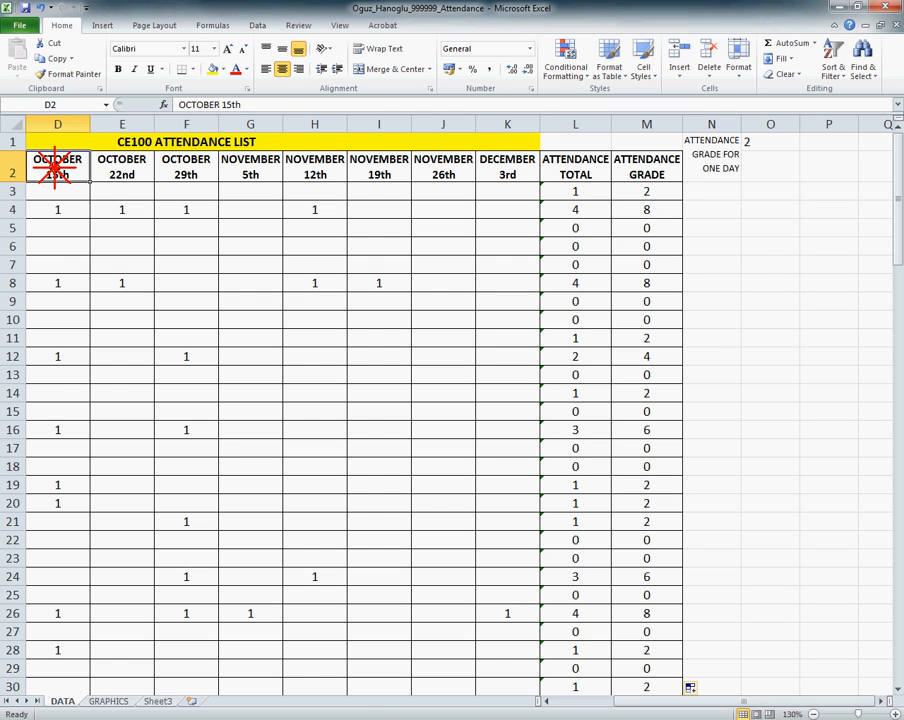
{"action": "scroll", "coordinate": [407, 480], "scroll_direction": "down", "scroll_amount": 1}
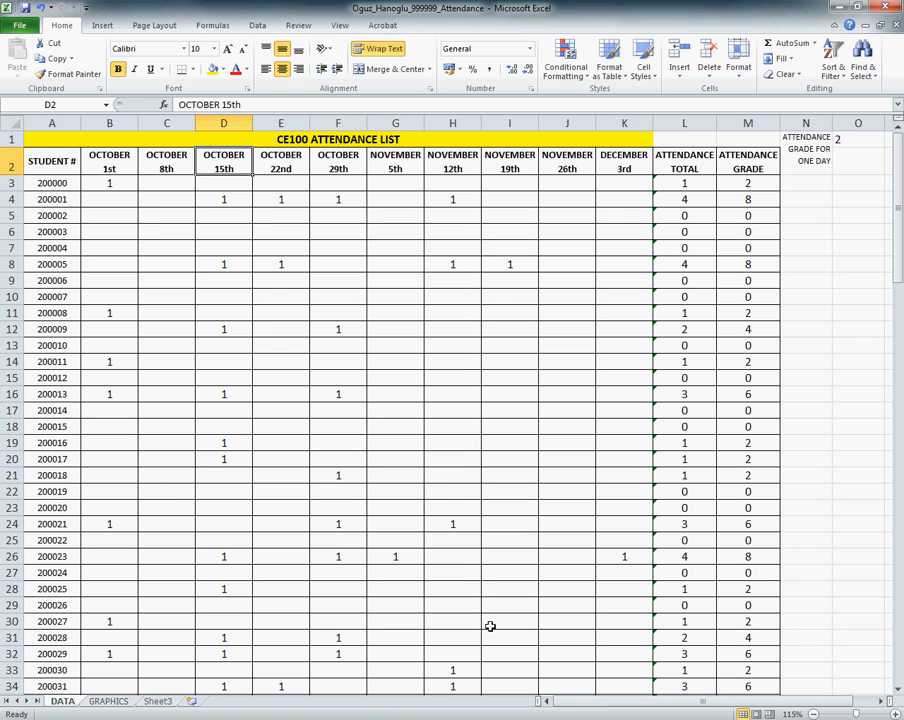
{"action": "left_click", "coordinate": [52, 161]}
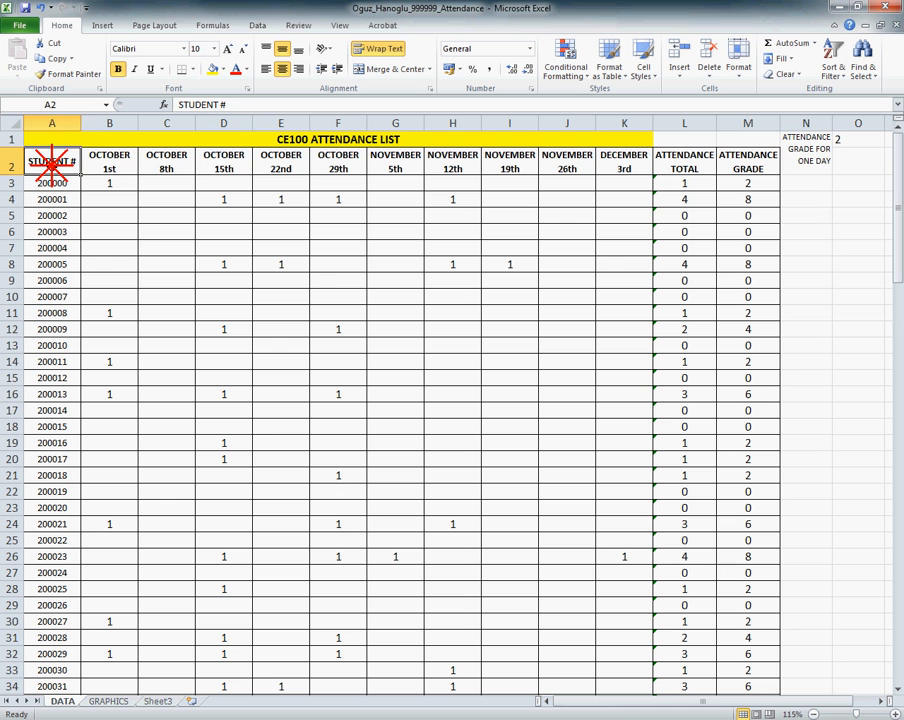
{"action": "left_click_drag", "start_coordinate": [52, 161], "coordinate": [734, 160]}
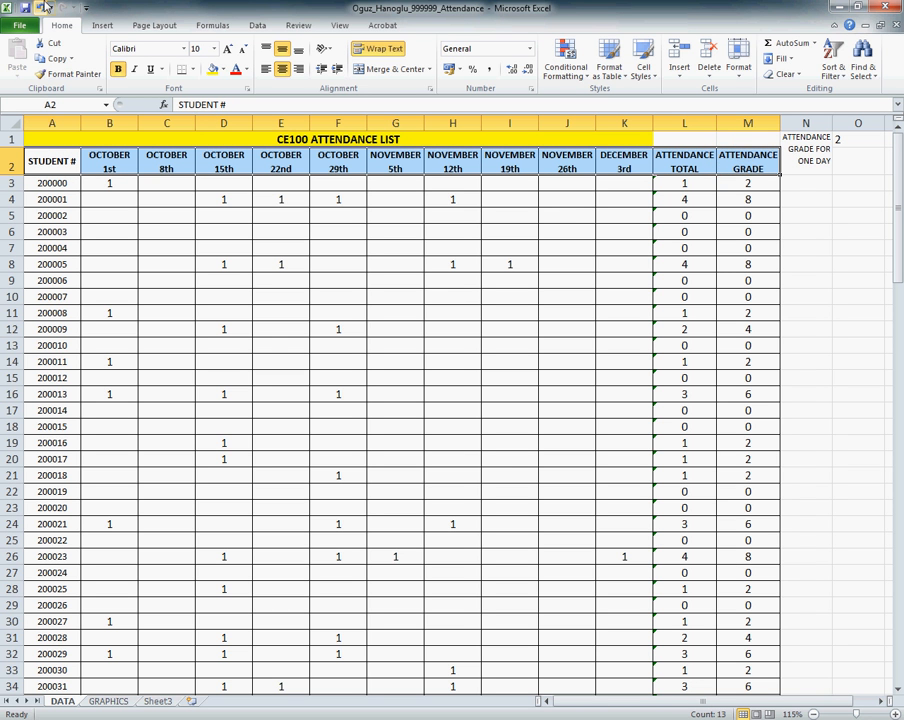
{"action": "left_click", "coordinate": [61, 27]}
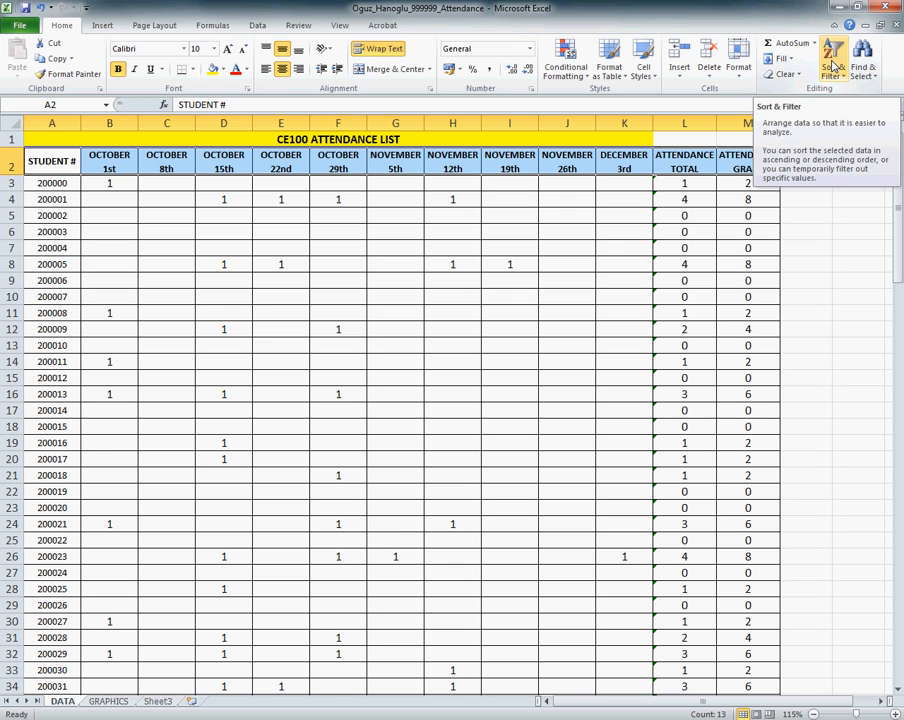
{"action": "left_click", "coordinate": [834, 66]}
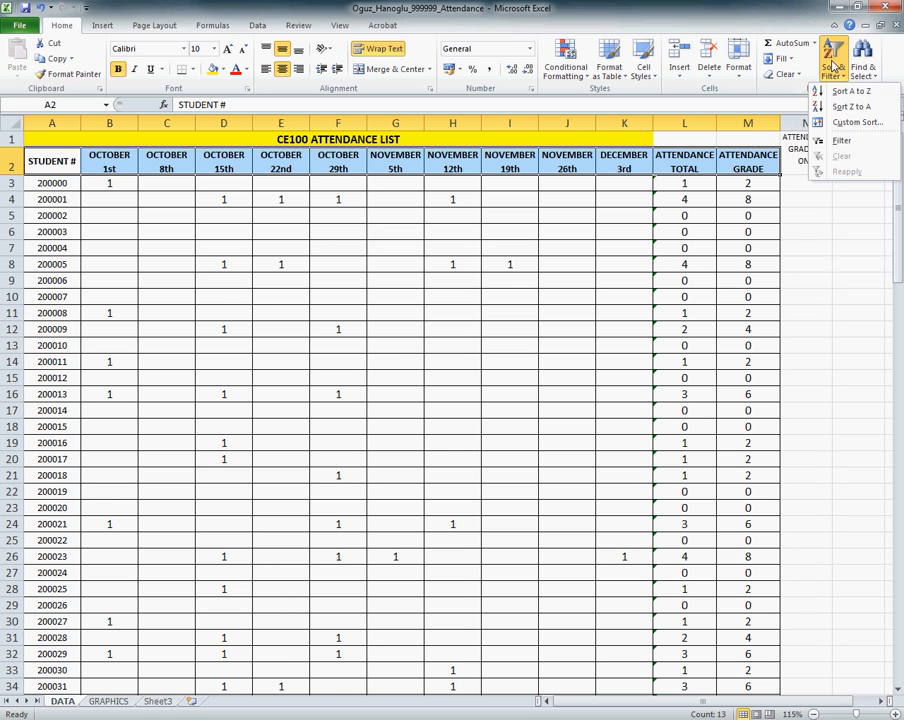
{"action": "left_click", "coordinate": [831, 143]}
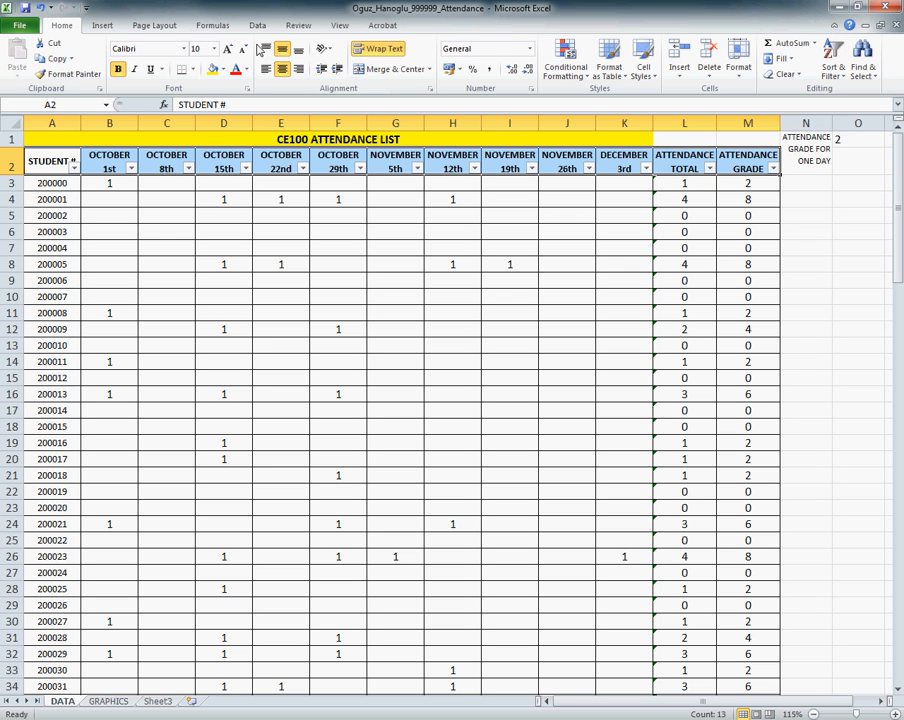
{"action": "left_click", "coordinate": [257, 26]}
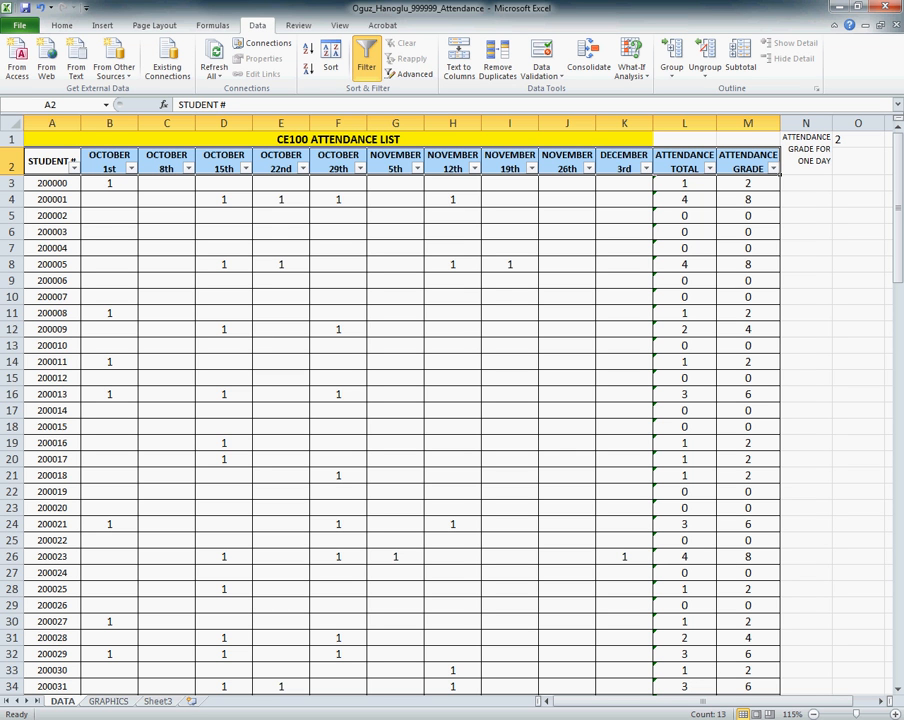
Step: Look through the attendance rows for students with a total of 10, tracing rows 51, 56 and 60 across the dates
{"action": "left_click", "coordinate": [110, 231]}
{"action": "left_click_drag", "start_coordinate": [110, 183], "coordinate": [598, 180]}
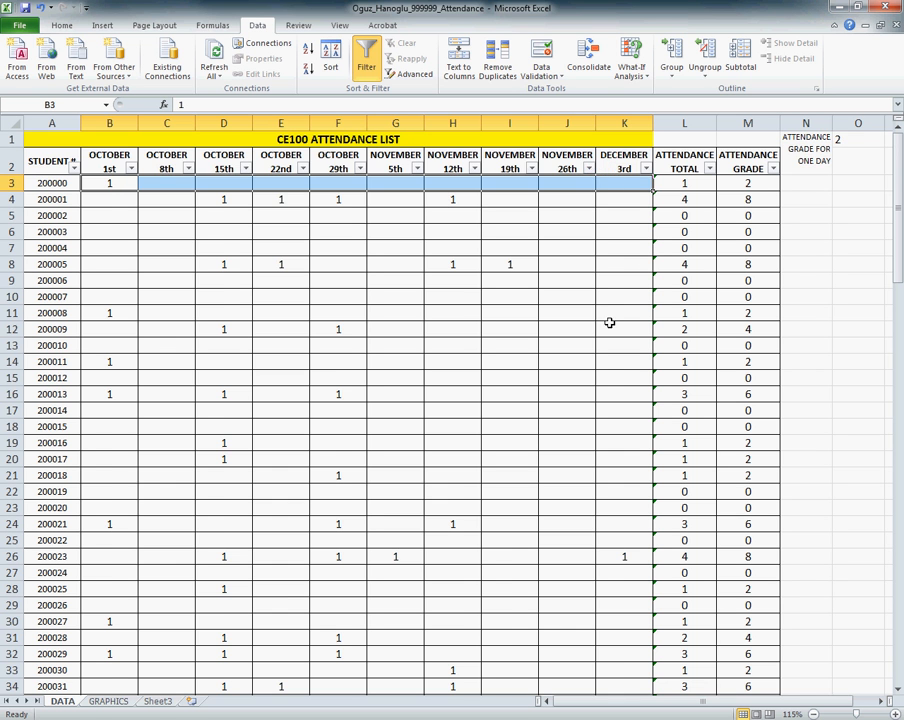
{"action": "scroll", "coordinate": [604, 322], "scroll_direction": "down", "scroll_amount": 2}
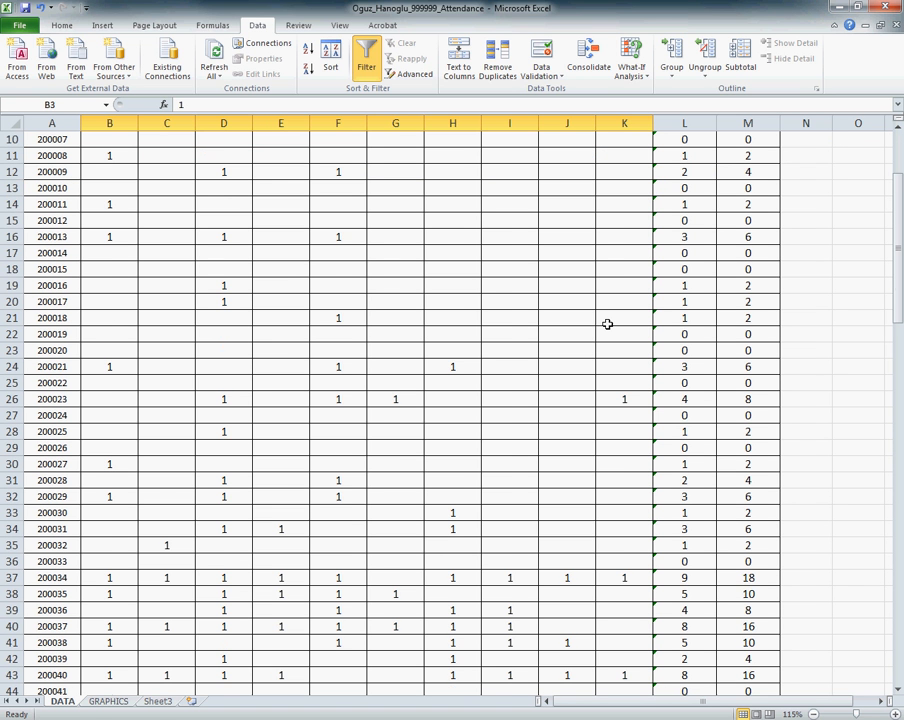
{"action": "scroll", "coordinate": [604, 323], "scroll_direction": "down", "scroll_amount": 7}
{"action": "left_click", "coordinate": [669, 463]}
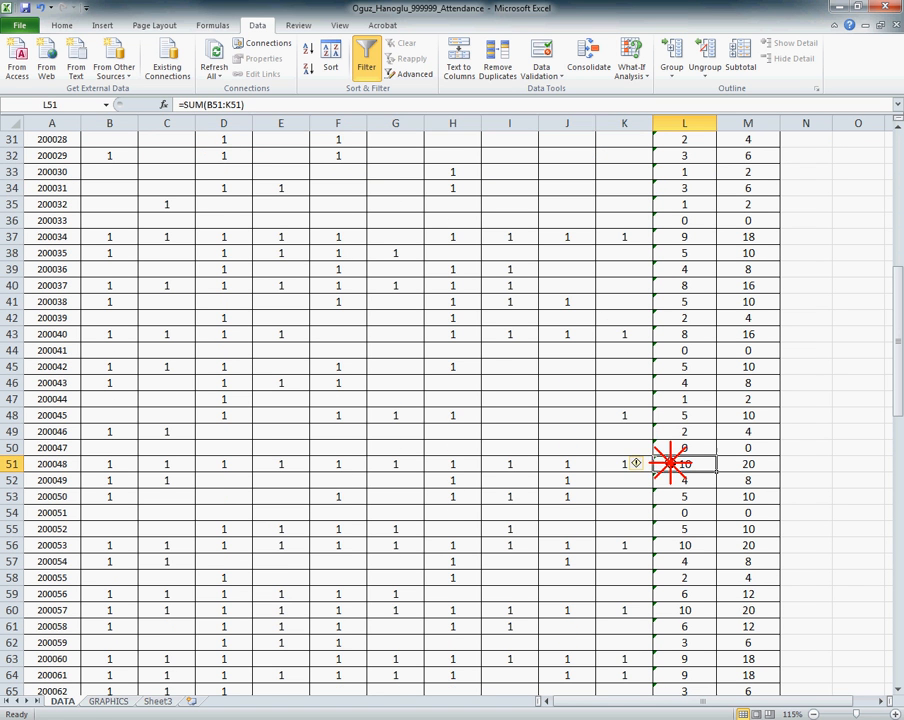
{"action": "left_click_drag", "start_coordinate": [669, 463], "coordinate": [58, 462]}
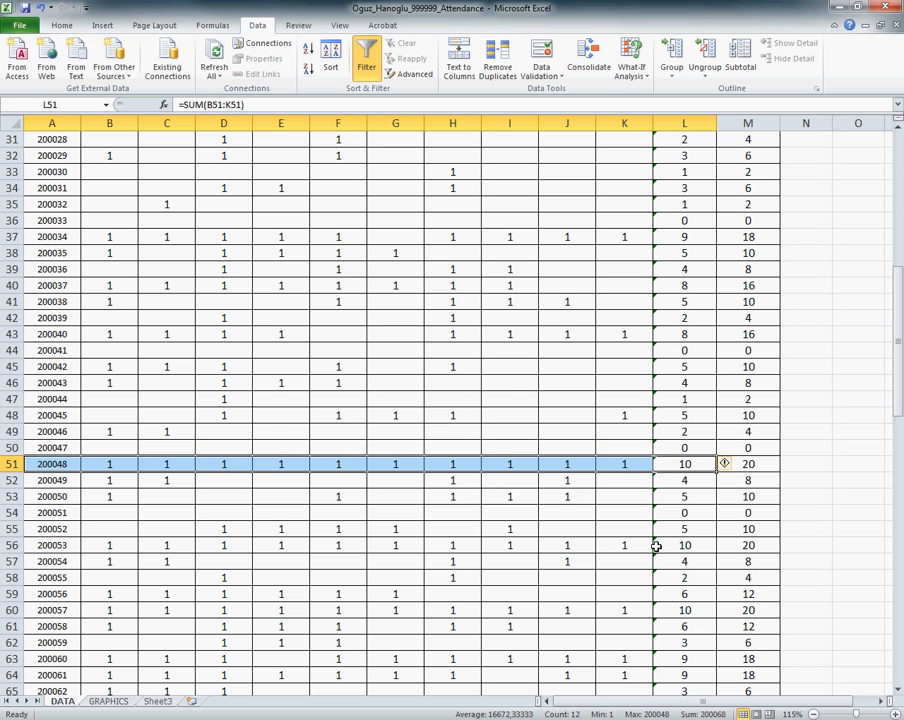
{"action": "left_click_drag", "start_coordinate": [656, 545], "coordinate": [32, 552]}
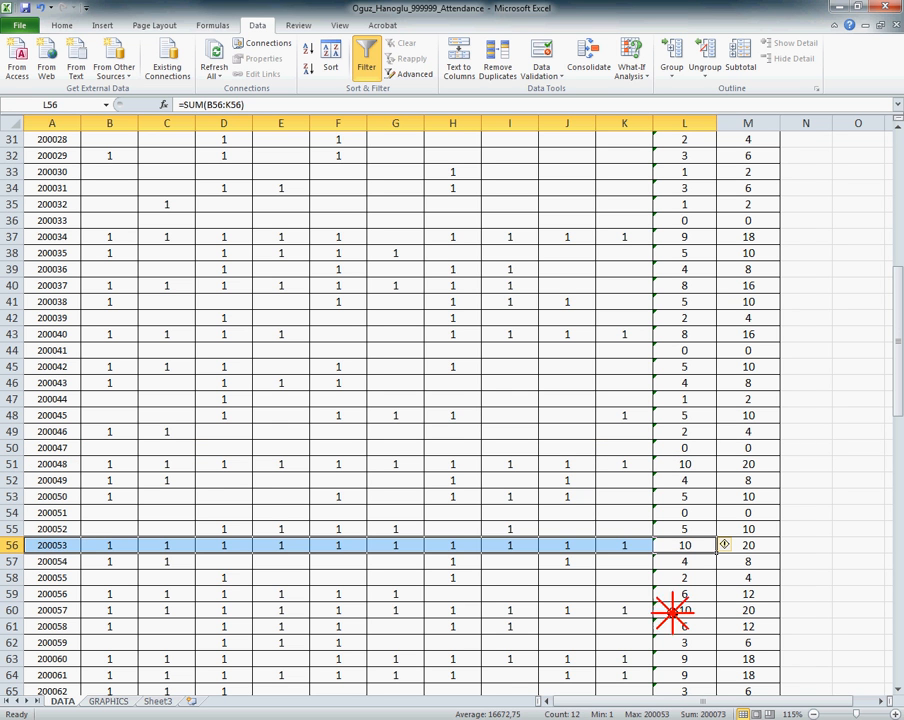
{"action": "left_click_drag", "start_coordinate": [671, 612], "coordinate": [56, 606]}
{"action": "scroll", "coordinate": [310, 522], "scroll_direction": "up", "scroll_amount": 10}
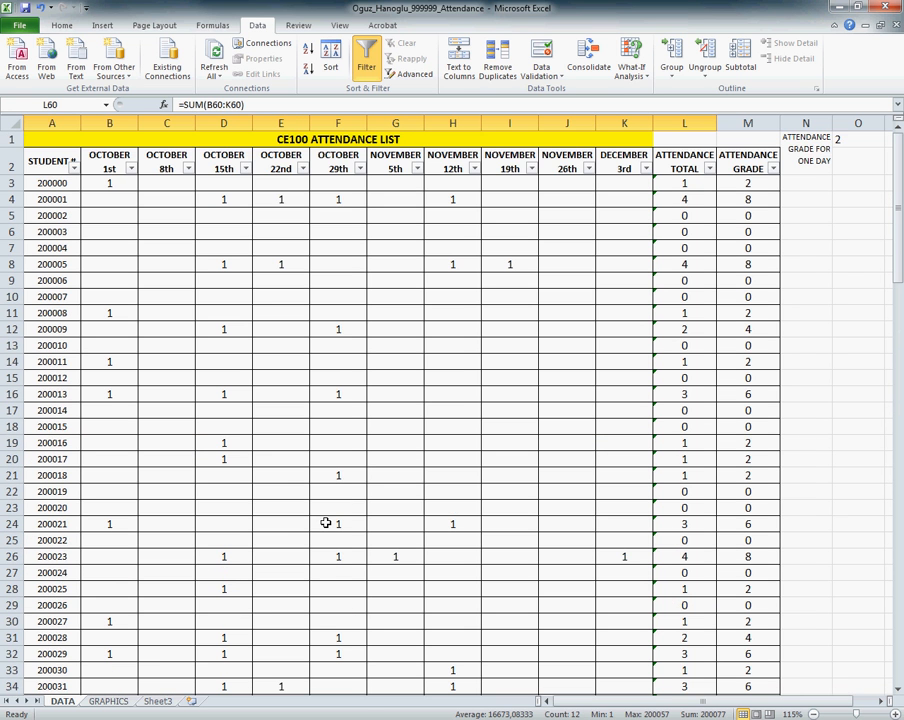
Step: Filter the ATTENDANCE TOTAL column to show only students with 10, and select their student numbers
{"action": "left_click", "coordinate": [710, 169]}
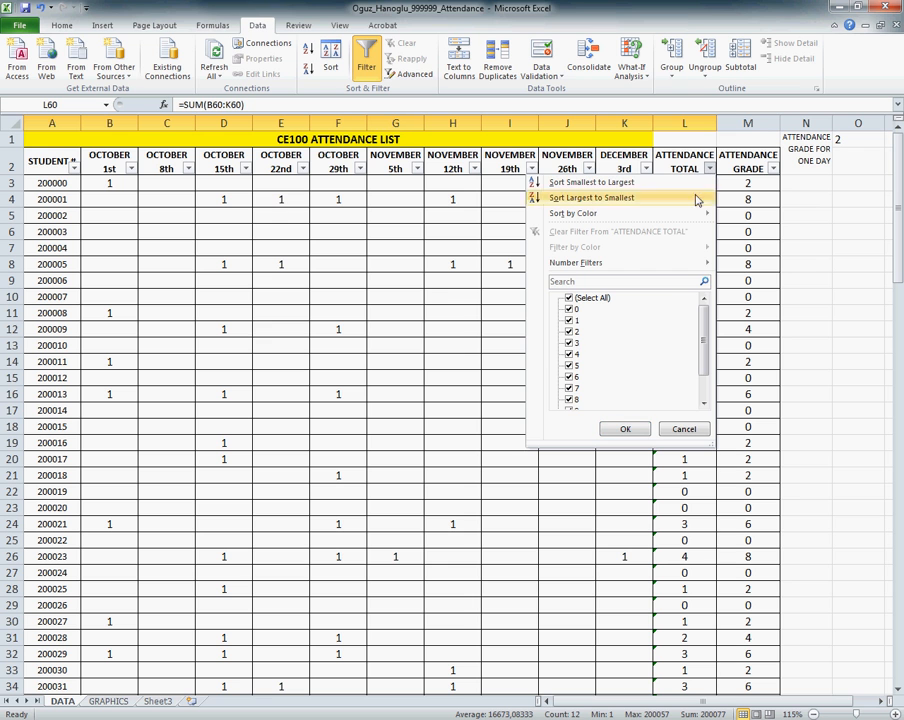
{"action": "left_click", "coordinate": [569, 299]}
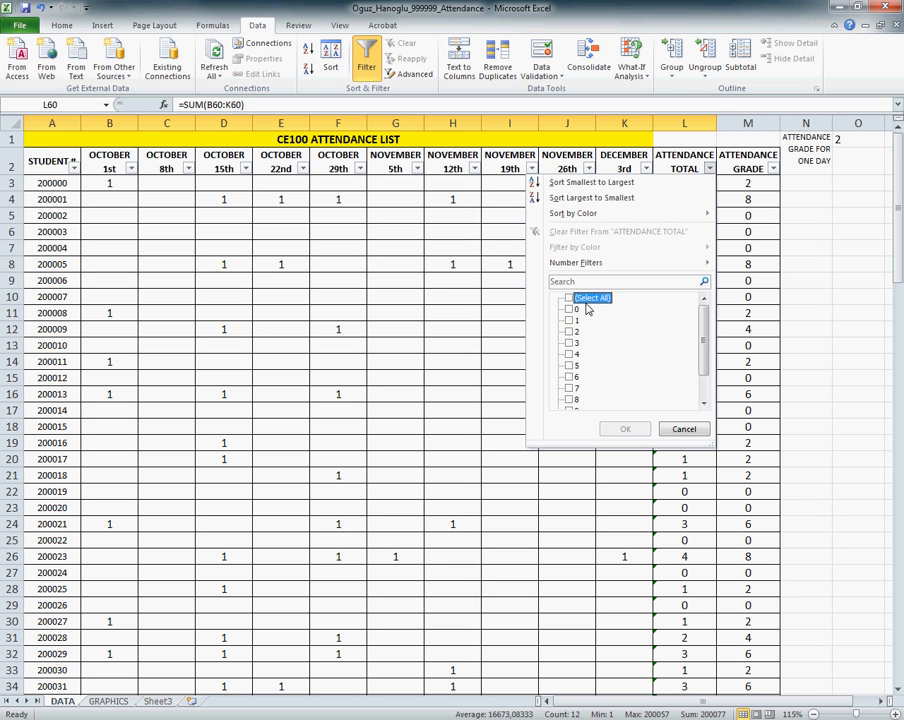
{"action": "left_click_drag", "start_coordinate": [704, 322], "coordinate": [702, 369]}
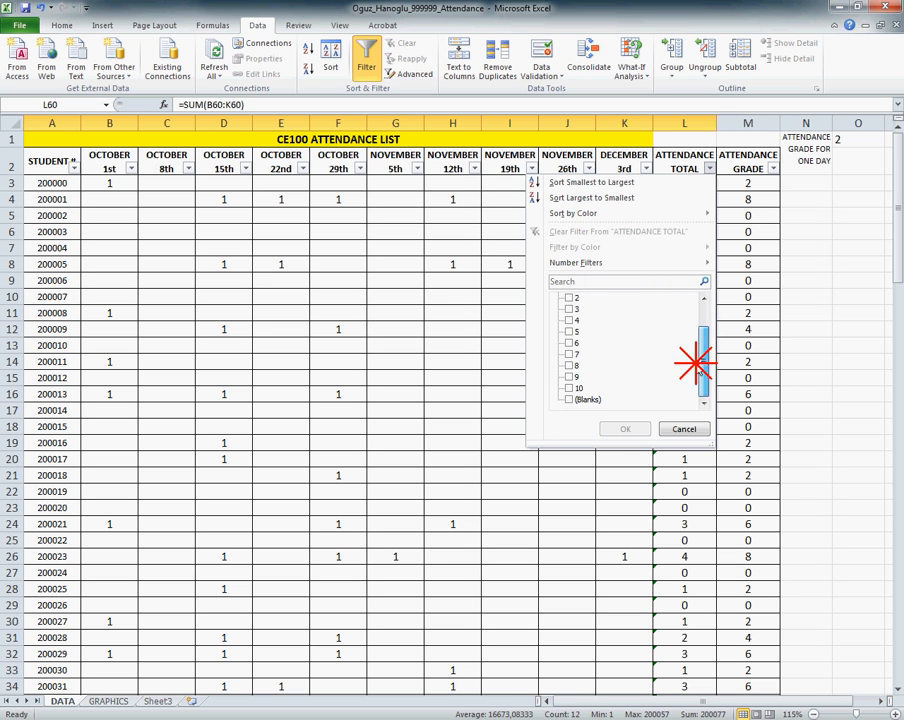
{"action": "left_click", "coordinate": [569, 388]}
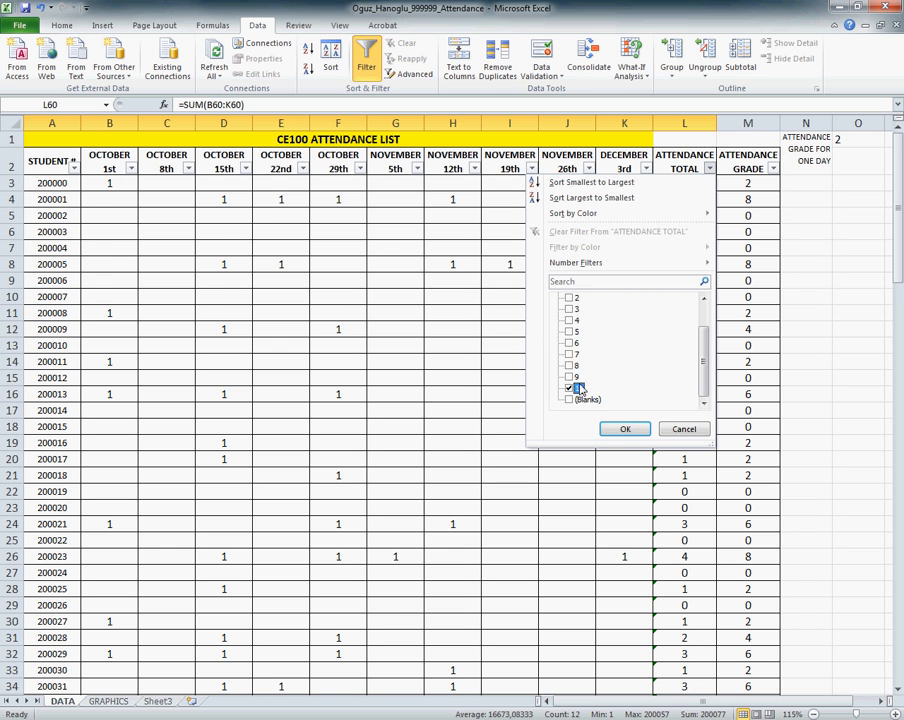
{"action": "left_click", "coordinate": [625, 427]}
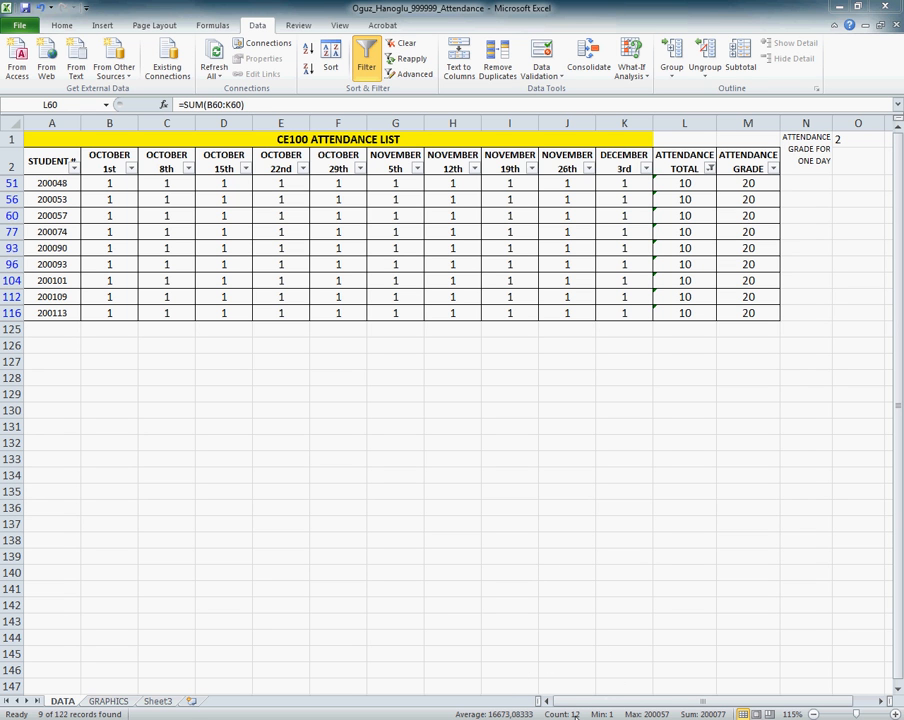
{"action": "left_click_drag", "start_coordinate": [44, 182], "coordinate": [54, 311]}
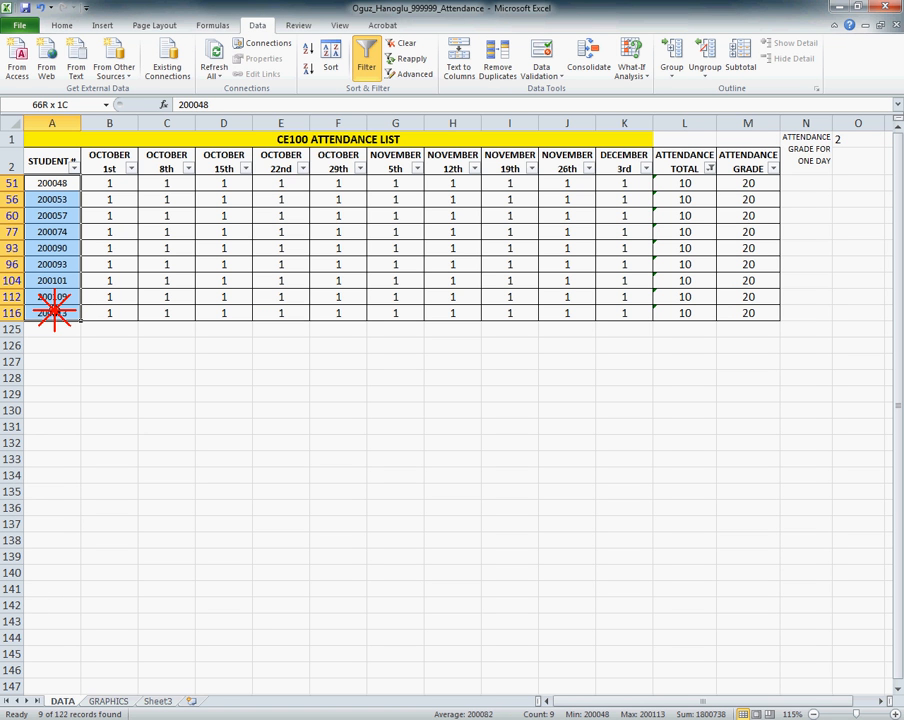
{"action": "left_click_drag", "start_coordinate": [54, 311], "coordinate": [54, 311]}
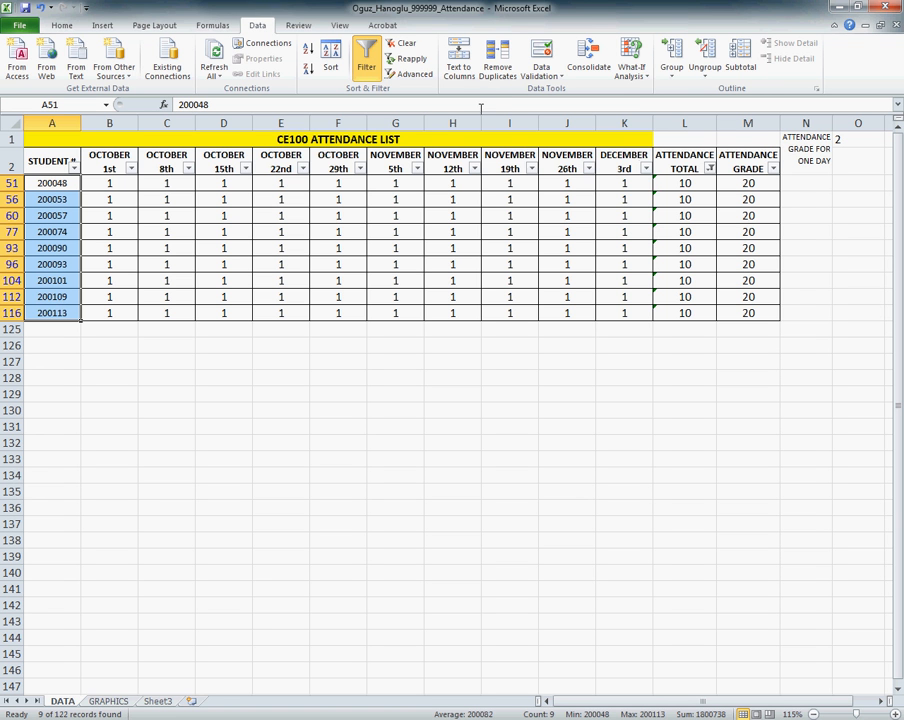
Step: Change the ATTENDANCE TOTAL filter to include only the values 0 through 6, leaving out 7 to 10 and blanks
{"action": "left_click", "coordinate": [709, 170]}
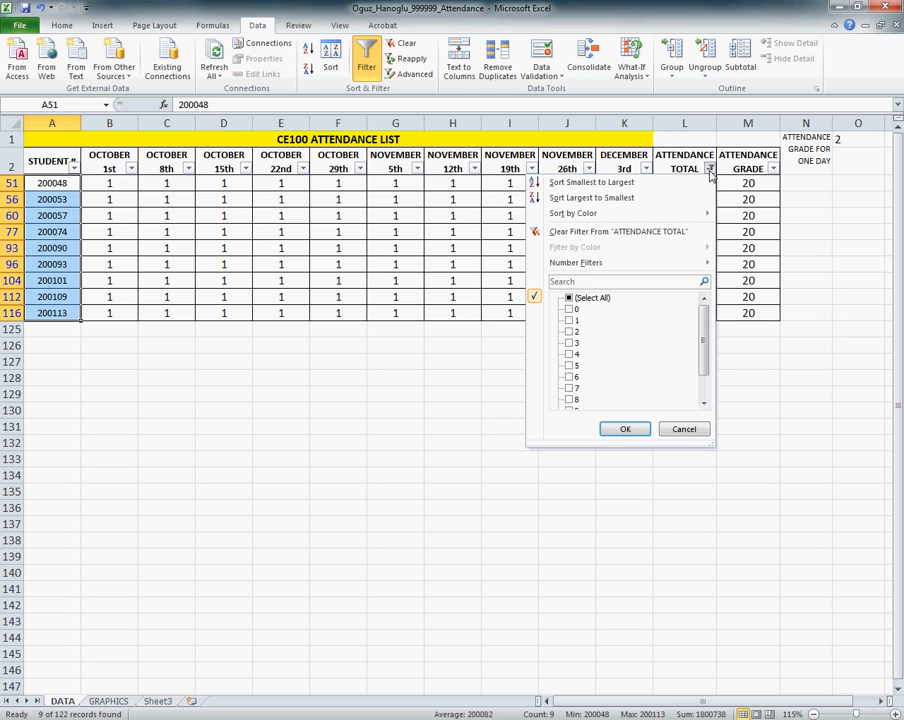
{"action": "left_click", "coordinate": [593, 299]}
{"action": "left_click", "coordinate": [704, 384]}
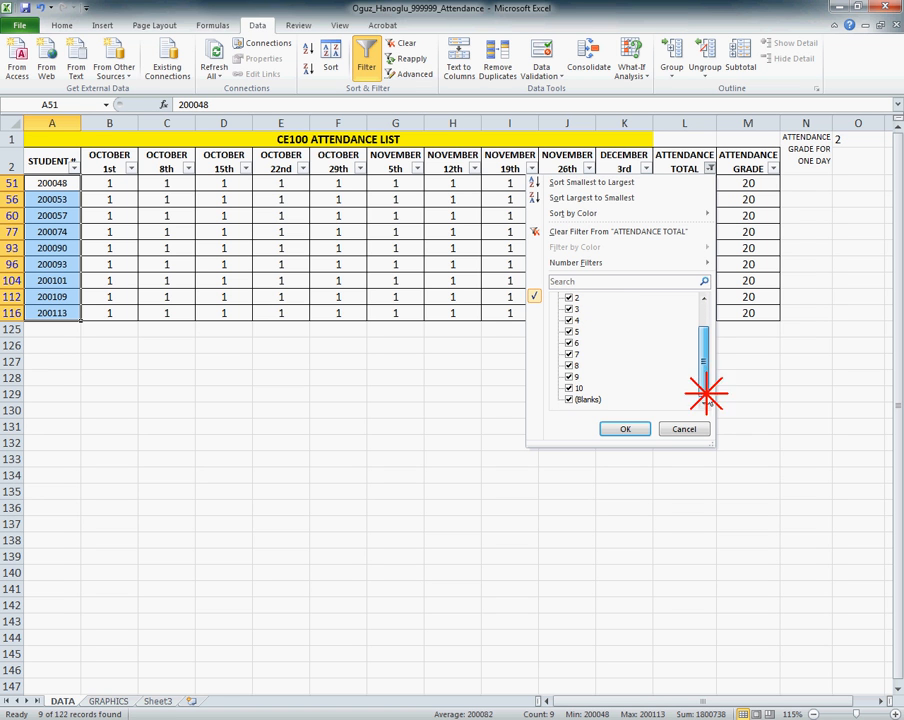
{"action": "left_click", "coordinate": [571, 355]}
{"action": "left_click", "coordinate": [572, 366]}
{"action": "left_click", "coordinate": [572, 377]}
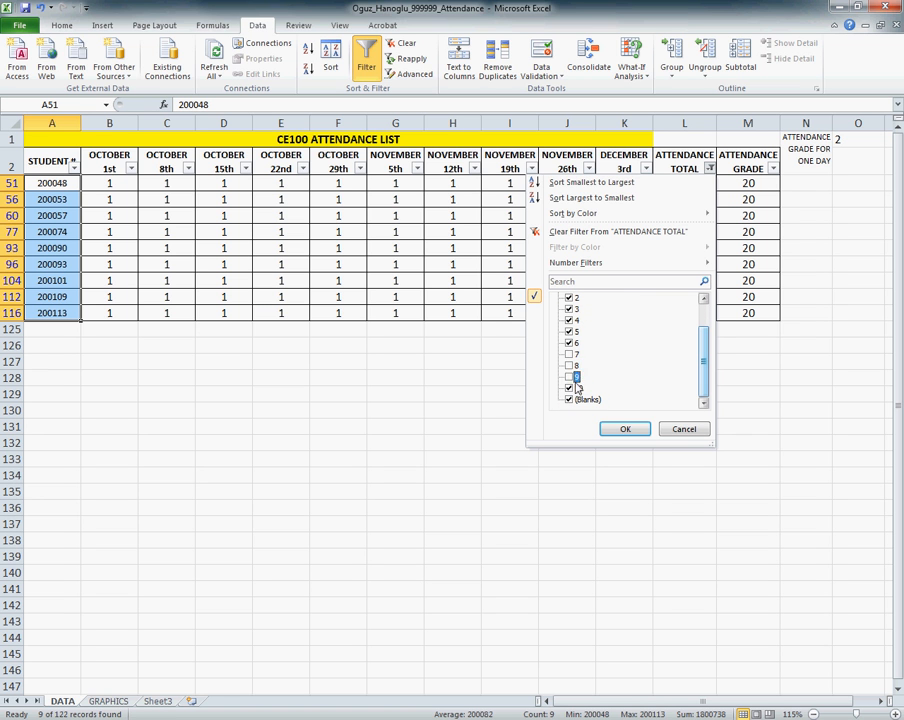
{"action": "left_click", "coordinate": [573, 388]}
{"action": "left_click", "coordinate": [575, 399]}
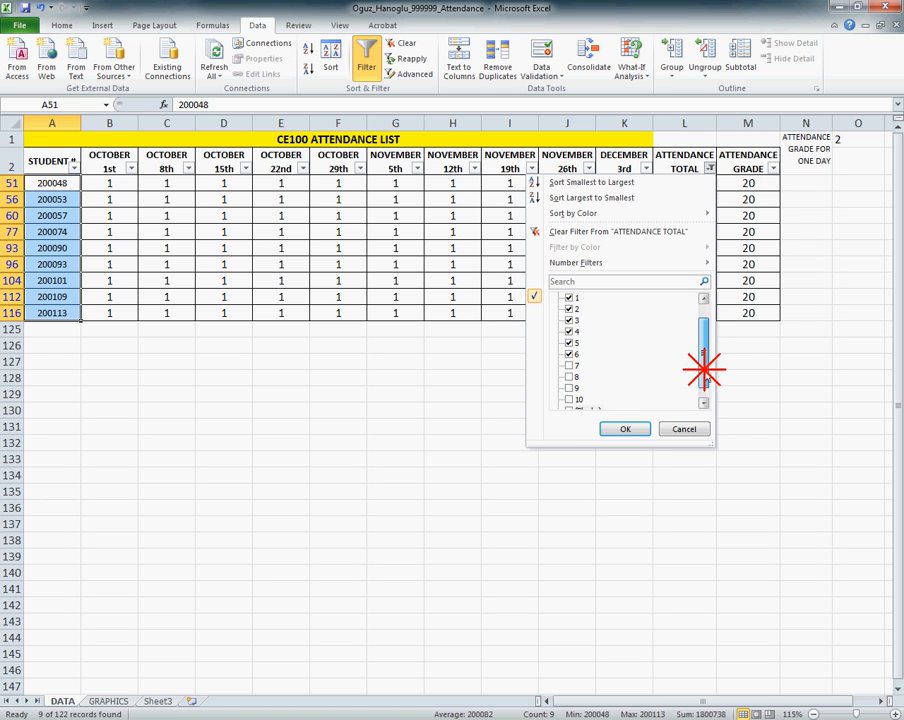
{"action": "mouse_move", "coordinate": [696, 362]}
{"action": "left_mouse_down"}
{"action": "mouse_move", "coordinate": [698, 338]}
{"action": "mouse_move", "coordinate": [705, 340]}
{"action": "left_mouse_up"}
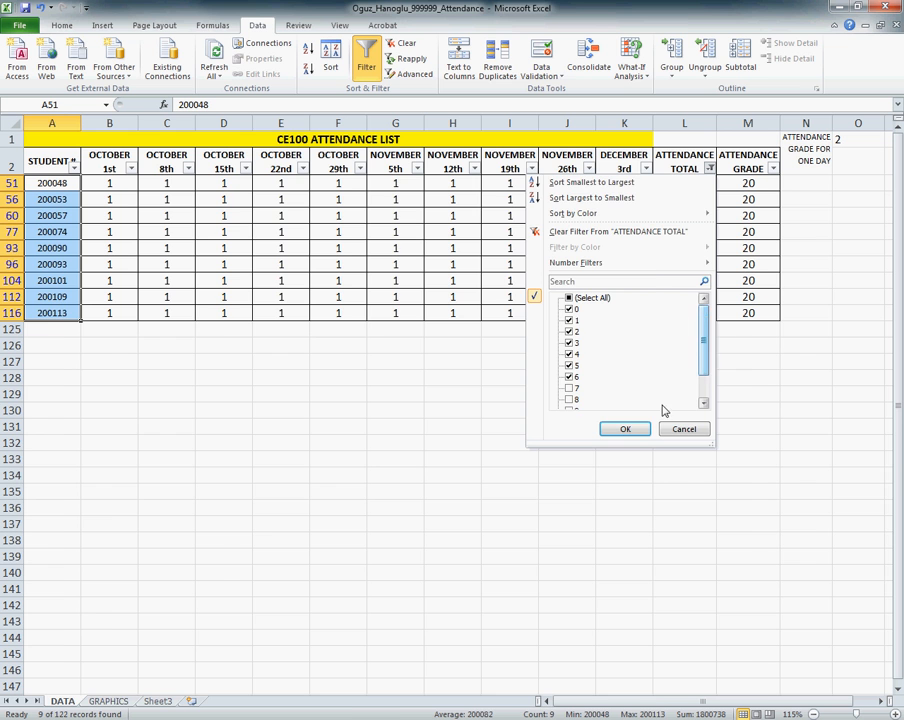
{"action": "left_click", "coordinate": [625, 428]}
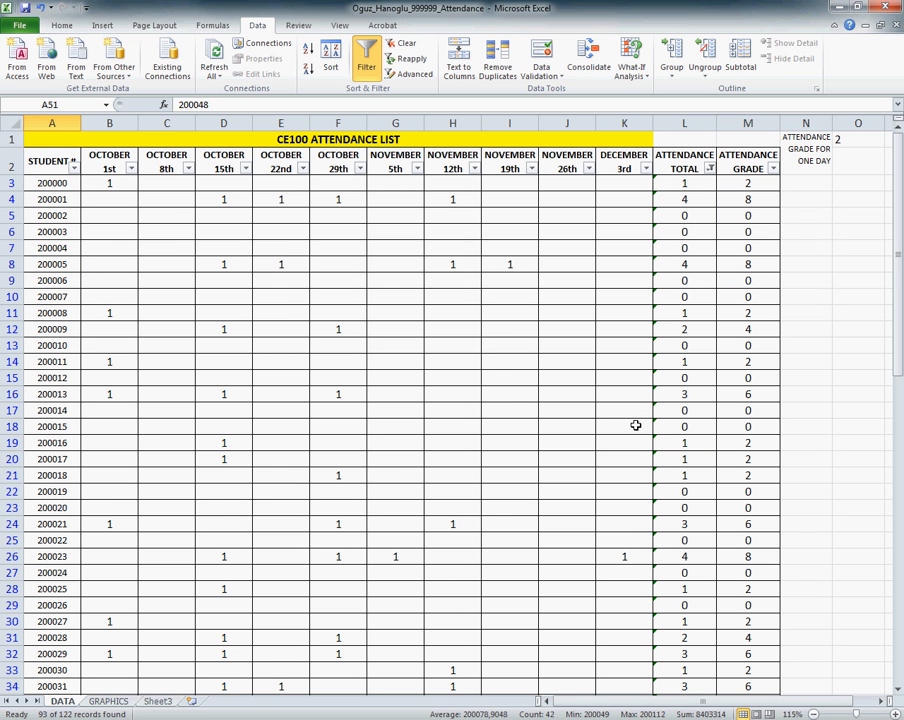
{"action": "left_click", "coordinate": [411, 266]}
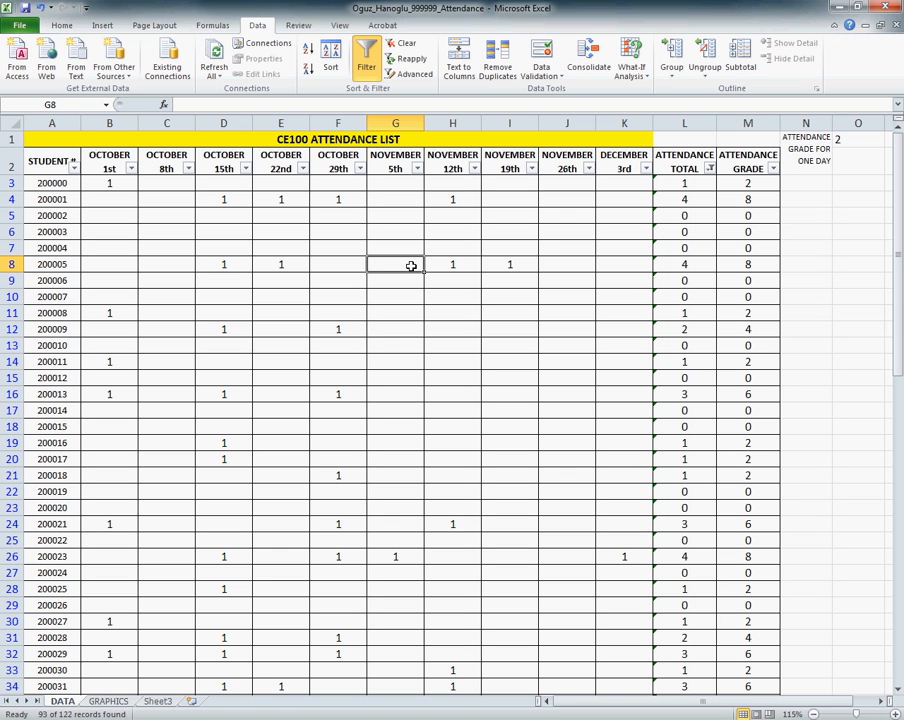
Step: Sort the filtered student rows by ATTENDANCE TOTAL from largest to smallest
{"action": "left_click", "coordinate": [710, 169]}
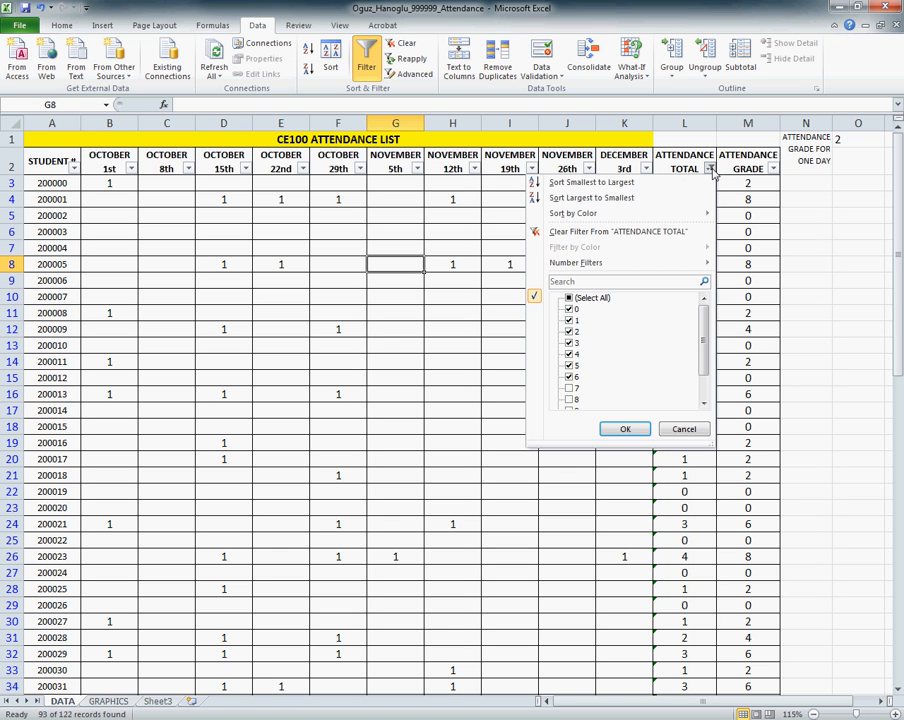
{"action": "left_click", "coordinate": [589, 200]}
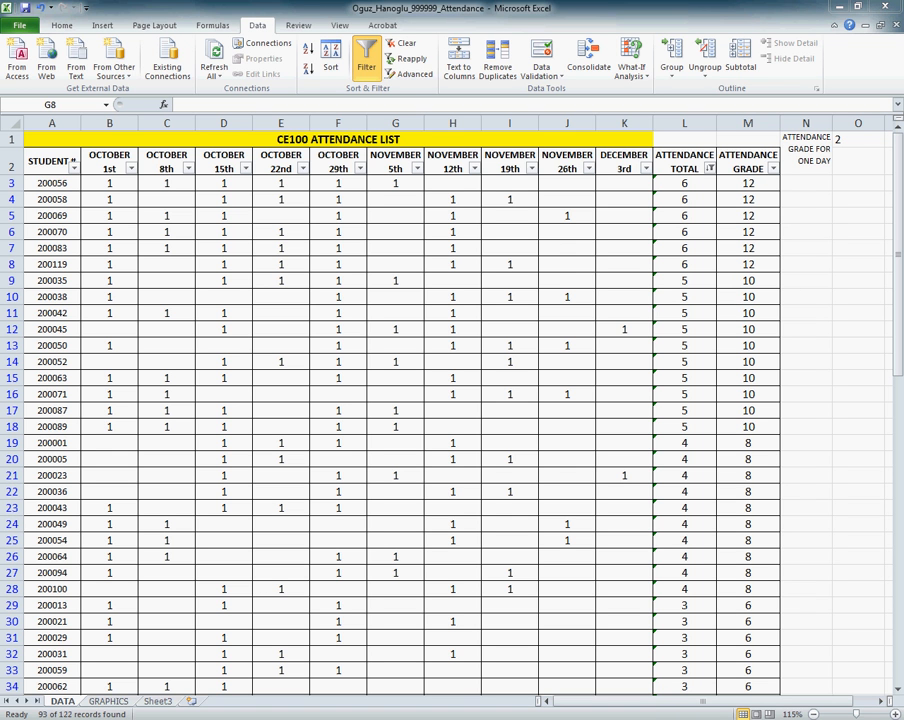
{"action": "left_click", "coordinate": [484, 286]}
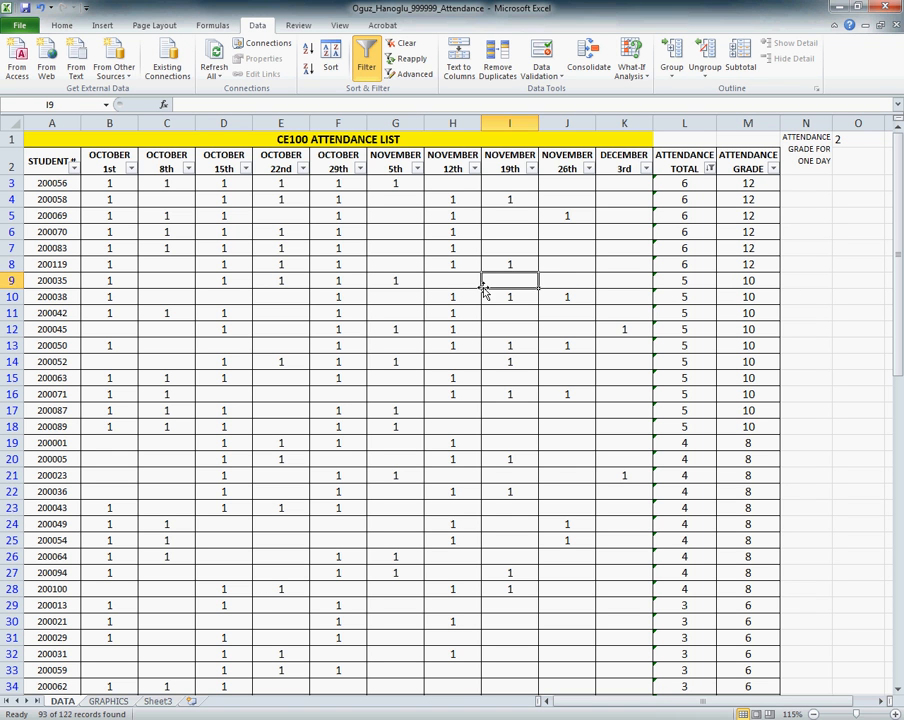
Step: Show all ATTENDANCE TOTAL values again and sort the list by STUDENT # from smallest to largest
{"action": "left_click", "coordinate": [709, 169]}
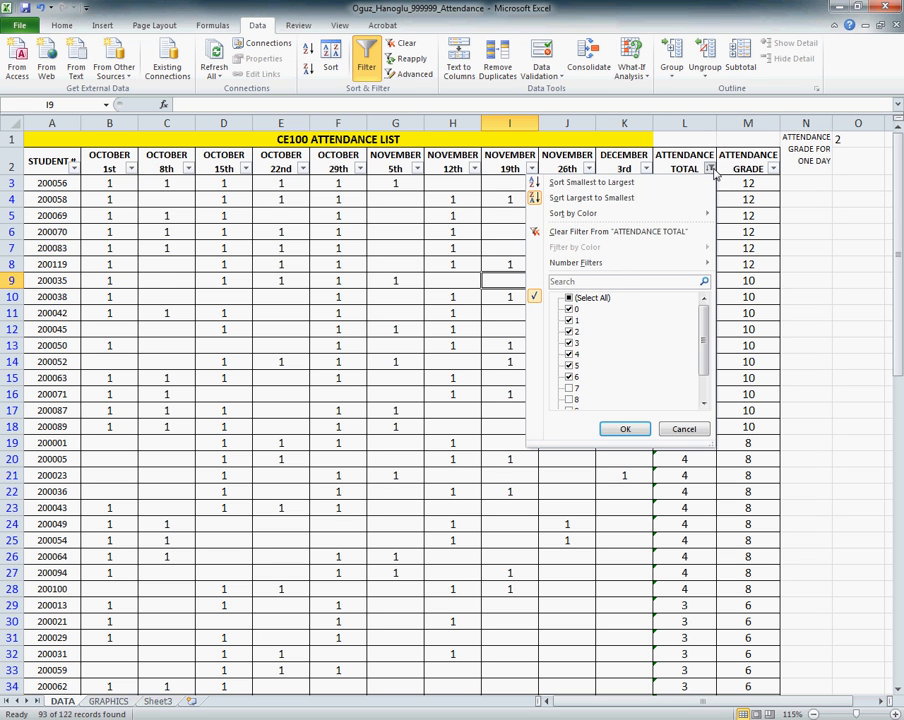
{"action": "left_click", "coordinate": [592, 299]}
{"action": "left_click", "coordinate": [625, 428]}
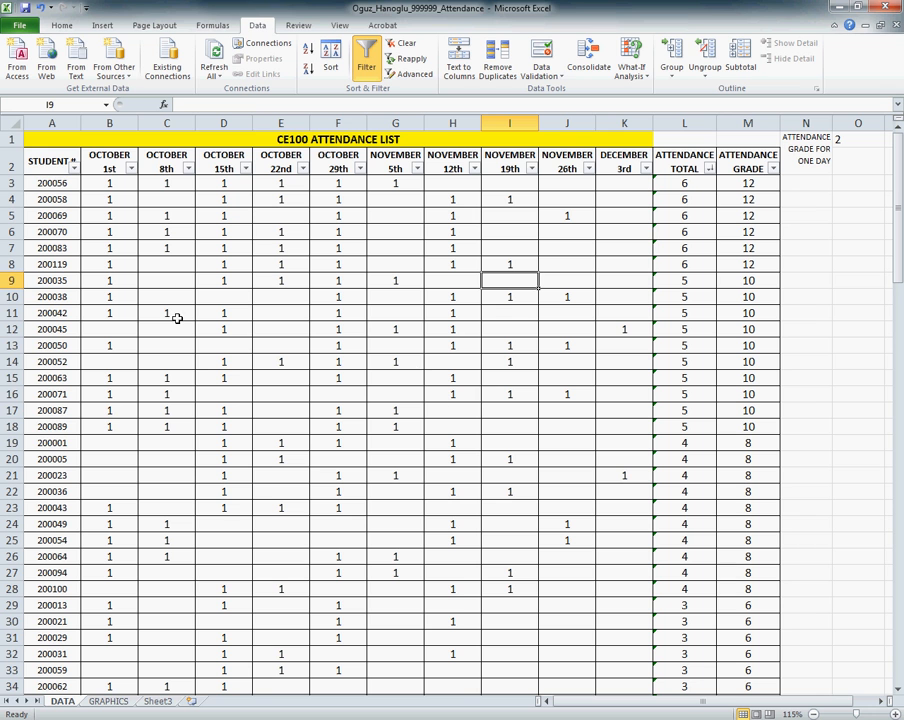
{"action": "left_click", "coordinate": [74, 167]}
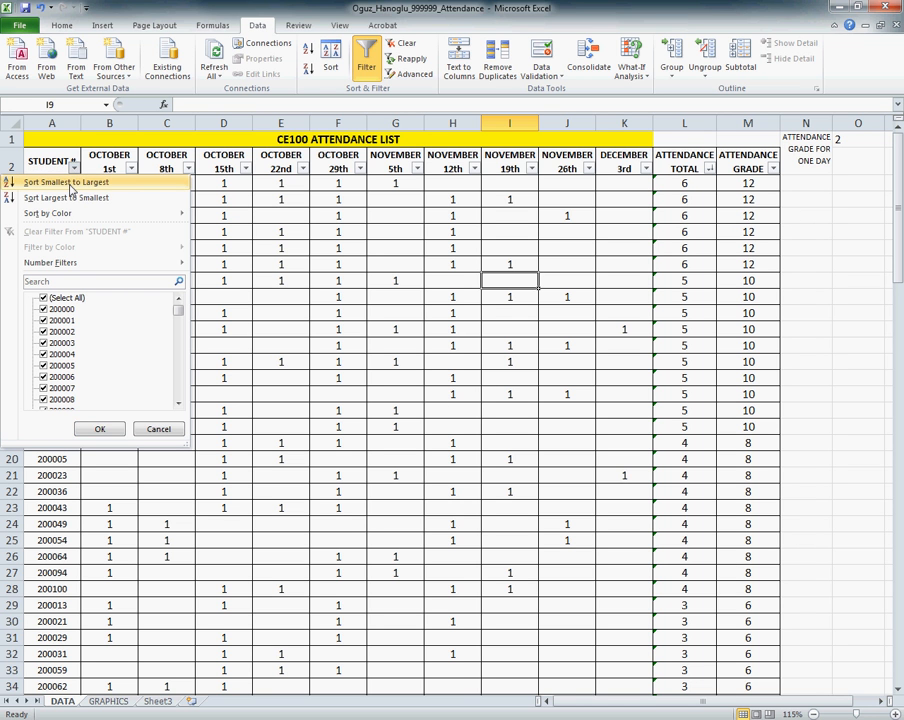
{"action": "left_click", "coordinate": [70, 185]}
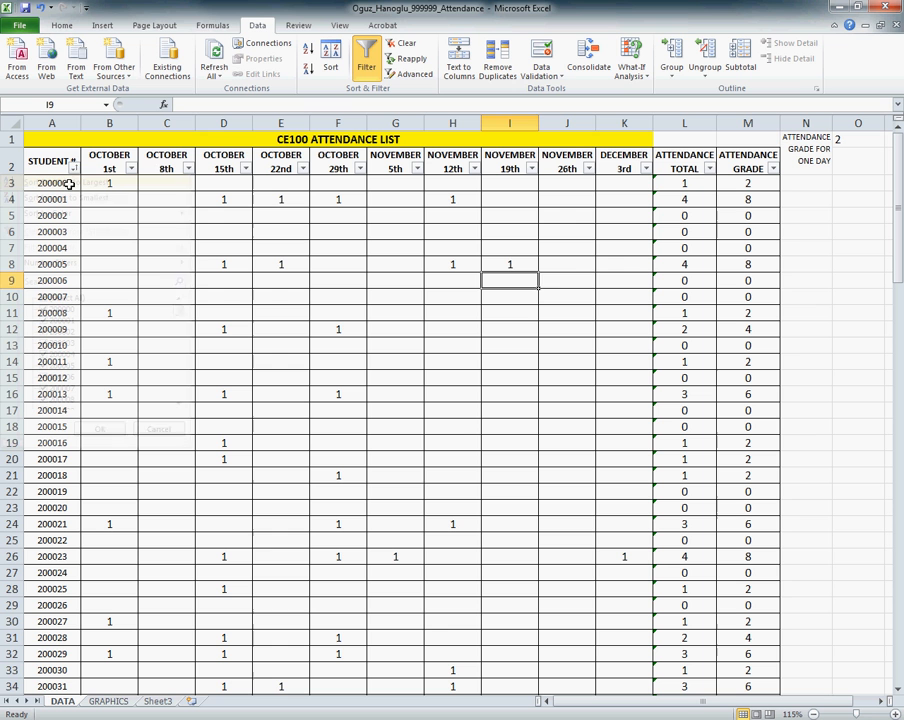
{"action": "left_click", "coordinate": [200, 266]}
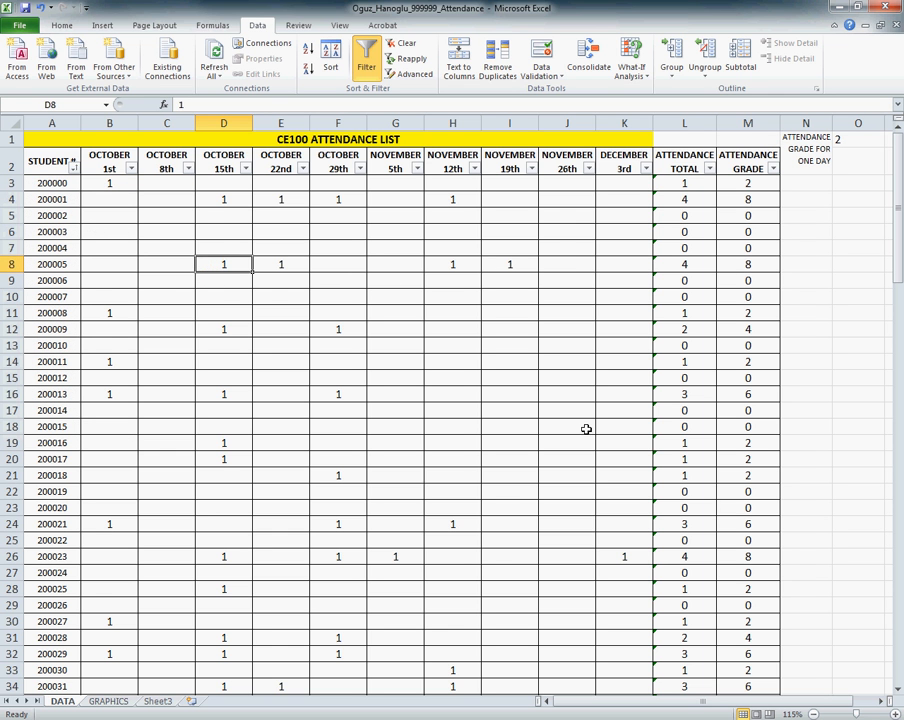
Step: Review the date totals in row 124 and the ATTENDANCE TOTAL and ATTENDANCE GRADE columns
{"action": "left_click", "coordinate": [506, 392]}
{"action": "left_click_drag", "start_coordinate": [896, 180], "coordinate": [889, 645]}
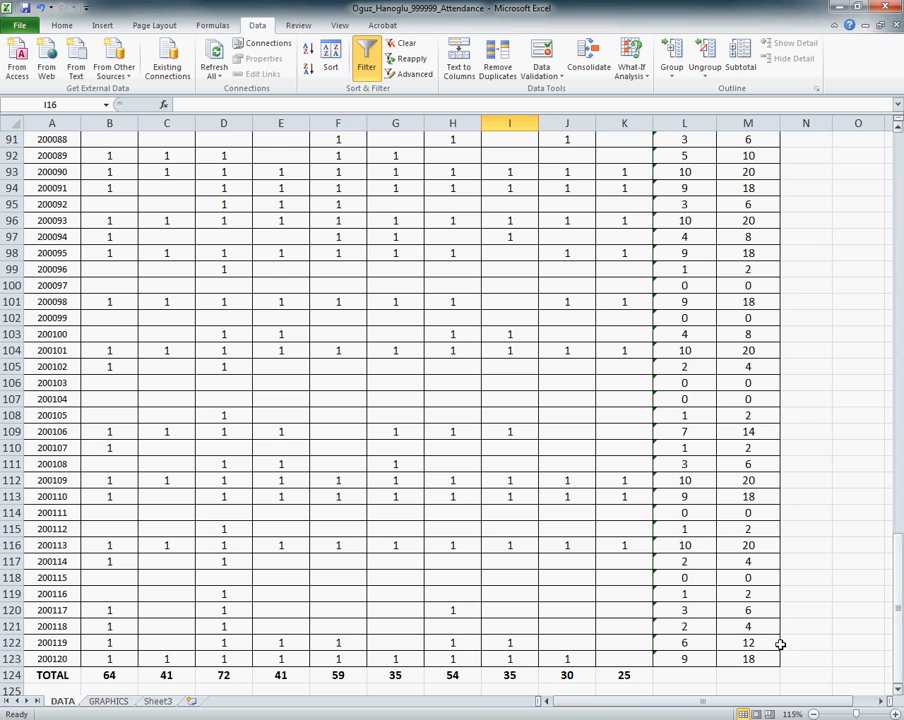
{"action": "left_click_drag", "start_coordinate": [168, 675], "coordinate": [574, 686]}
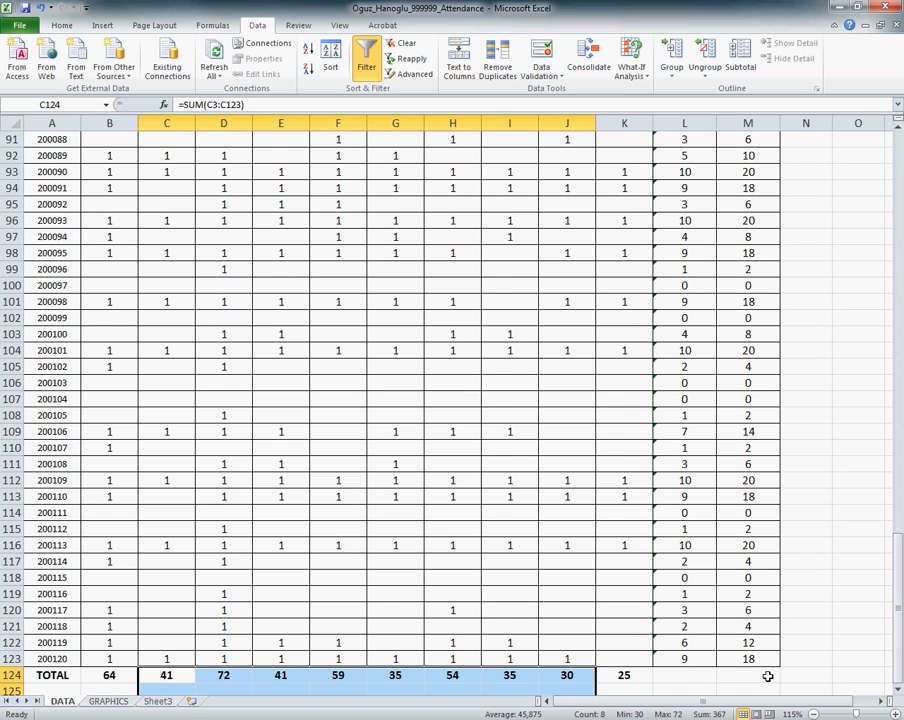
{"action": "left_click_drag", "start_coordinate": [897, 664], "coordinate": [893, 270]}
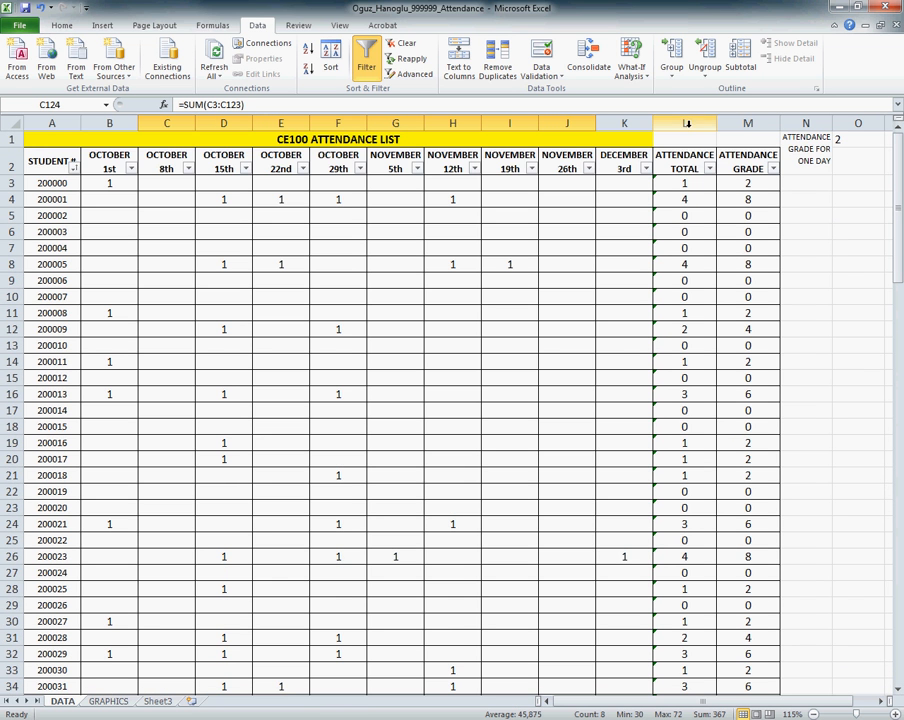
{"action": "left_click", "coordinate": [684, 122]}
{"action": "left_click", "coordinate": [734, 120]}
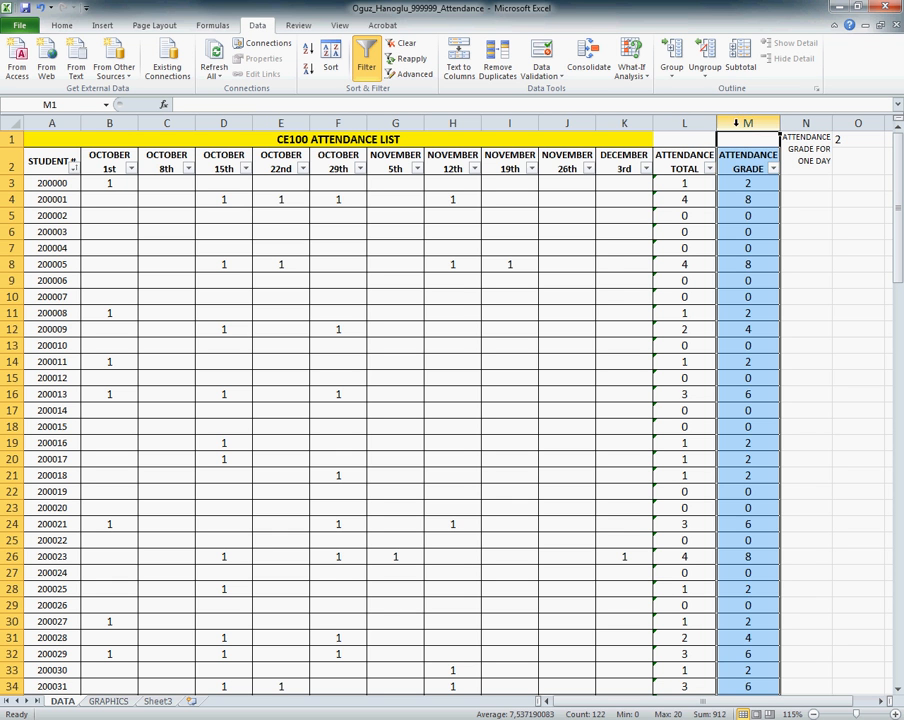
Step: Try an attendance grade for one day of 5 in O1, and undo the change
{"action": "left_click_drag", "start_coordinate": [630, 264], "coordinate": [628, 281]}
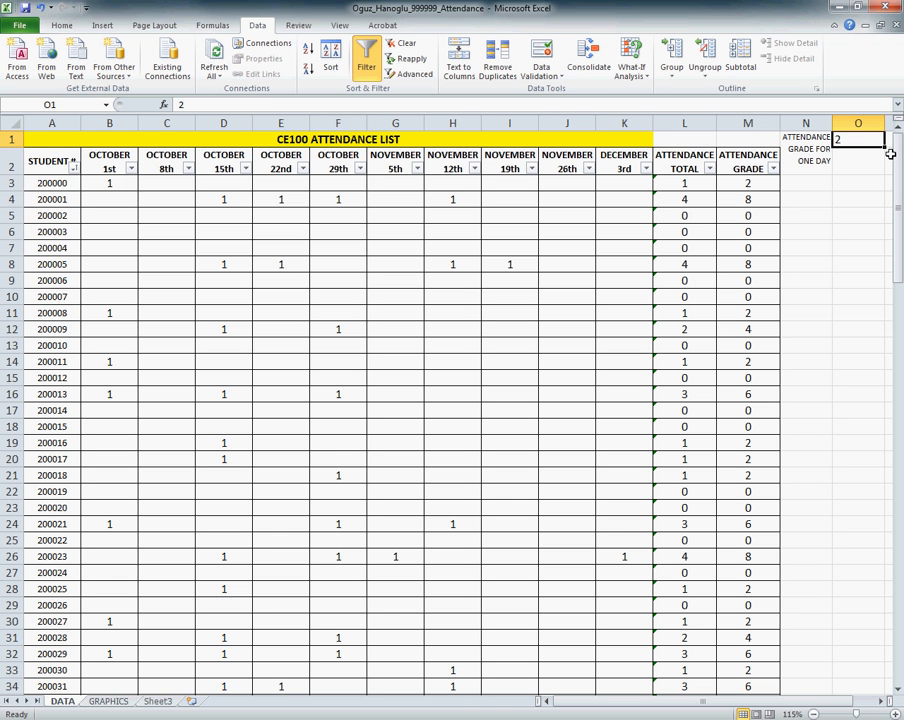
{"action": "type", "text": "5"}
{"action": "key", "text": "Return"}
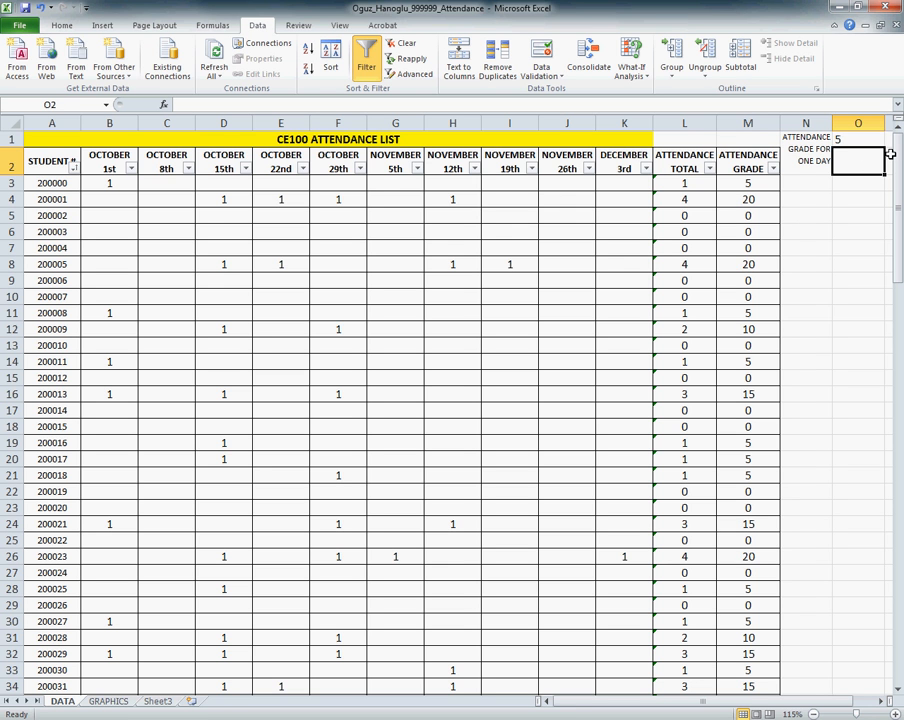
{"action": "key", "text": "ctrl+z"}
Step: Try 0 as student 200001's October 15th attendance in D4, and undo the change
{"action": "left_click", "coordinate": [240, 201]}
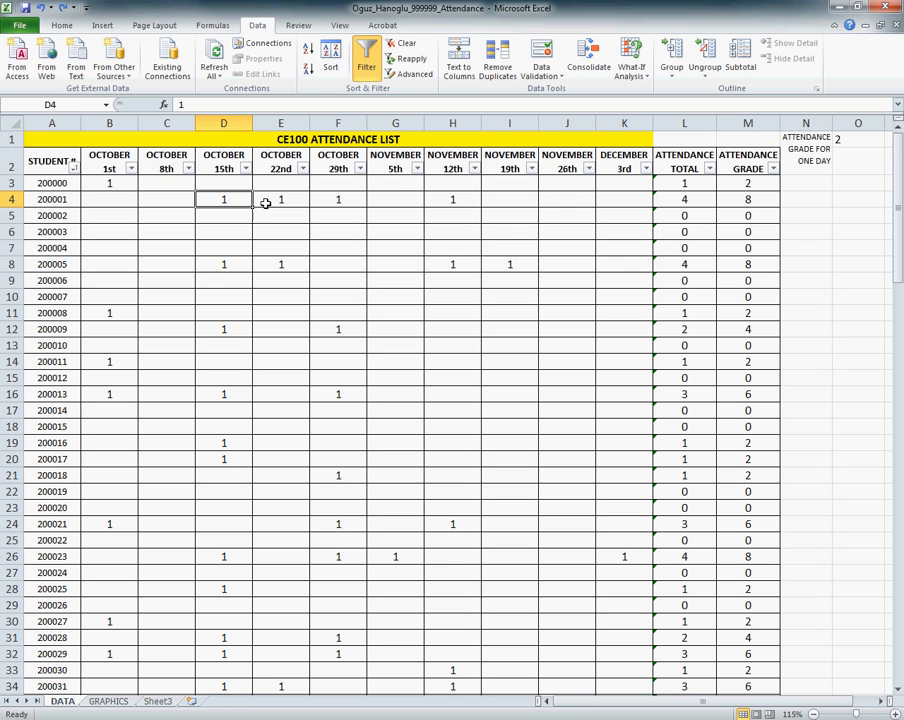
{"action": "type", "text": "0"}
{"action": "key", "text": "Return"}
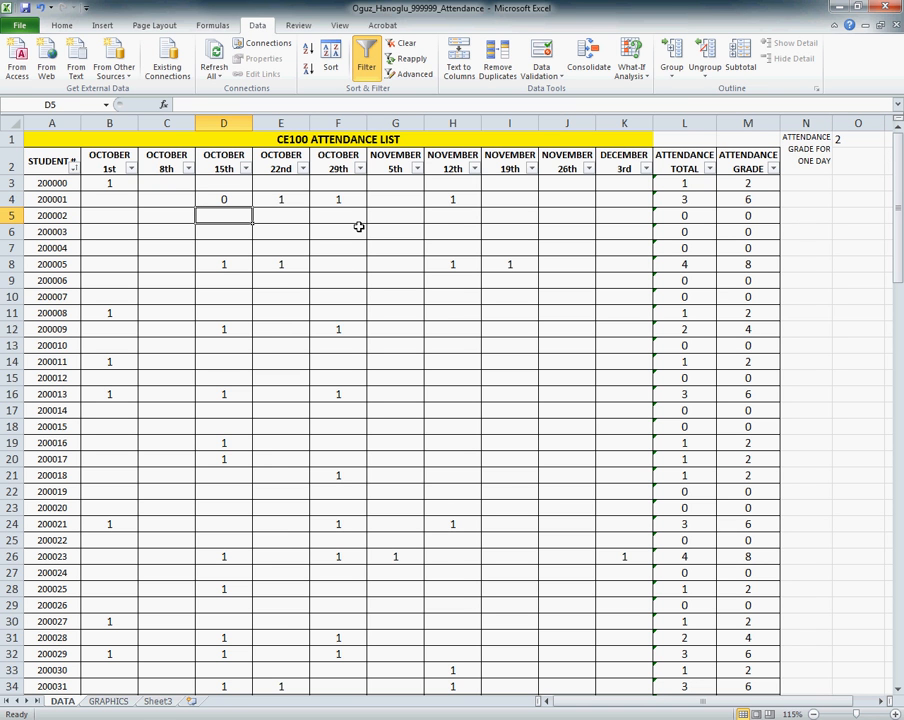
{"action": "key", "text": "ctrl+z"}
{"action": "left_click", "coordinate": [354, 280]}
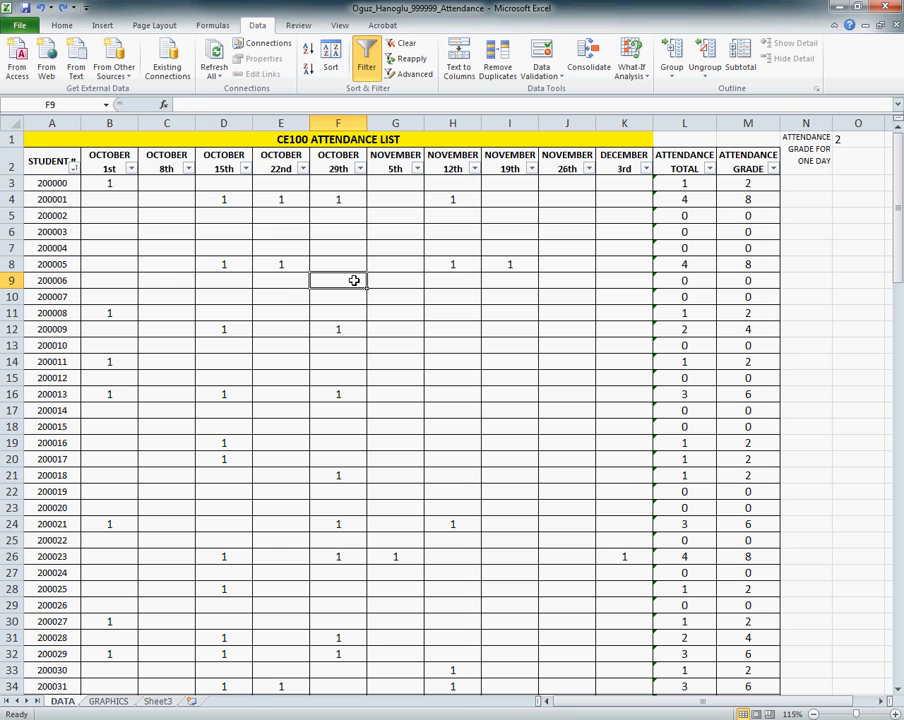
{"action": "left_click", "coordinate": [282, 290]}
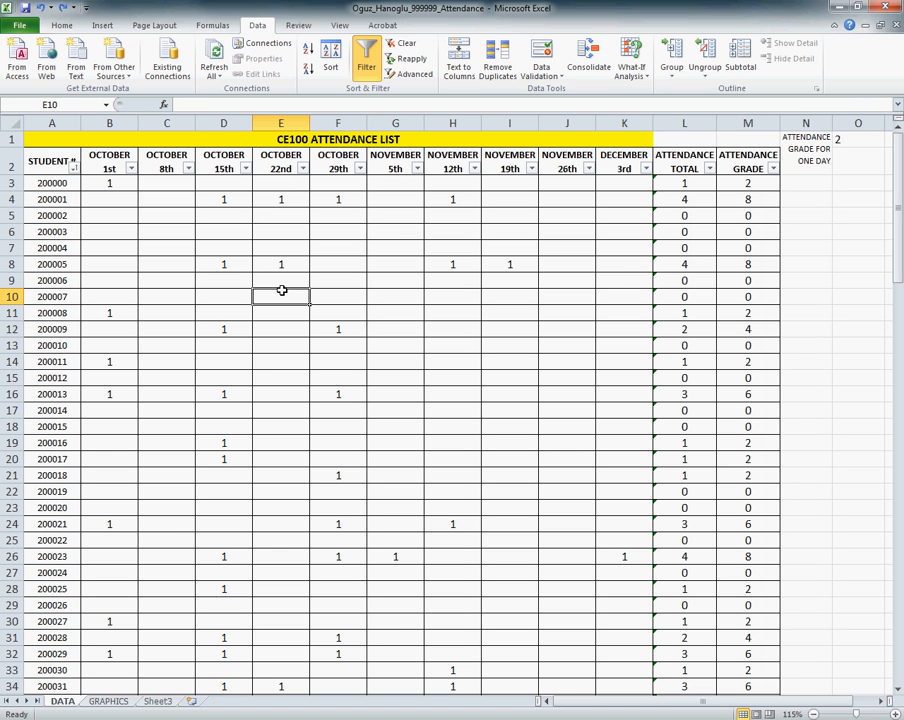
Step: Save the workbook over the existing attendance file in the Excel Week 1 Exercise 1 folder, and save it once more
{"action": "left_click", "coordinate": [19, 26]}
{"action": "left_click", "coordinate": [40, 67]}
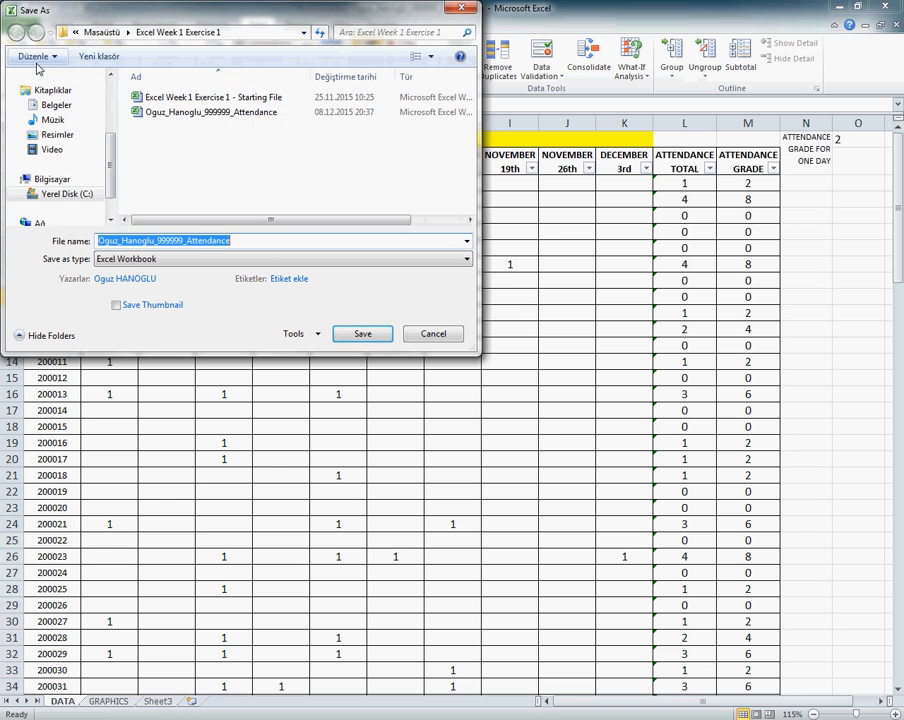
{"action": "double_click", "coordinate": [238, 114]}
{"action": "left_click", "coordinate": [478, 372]}
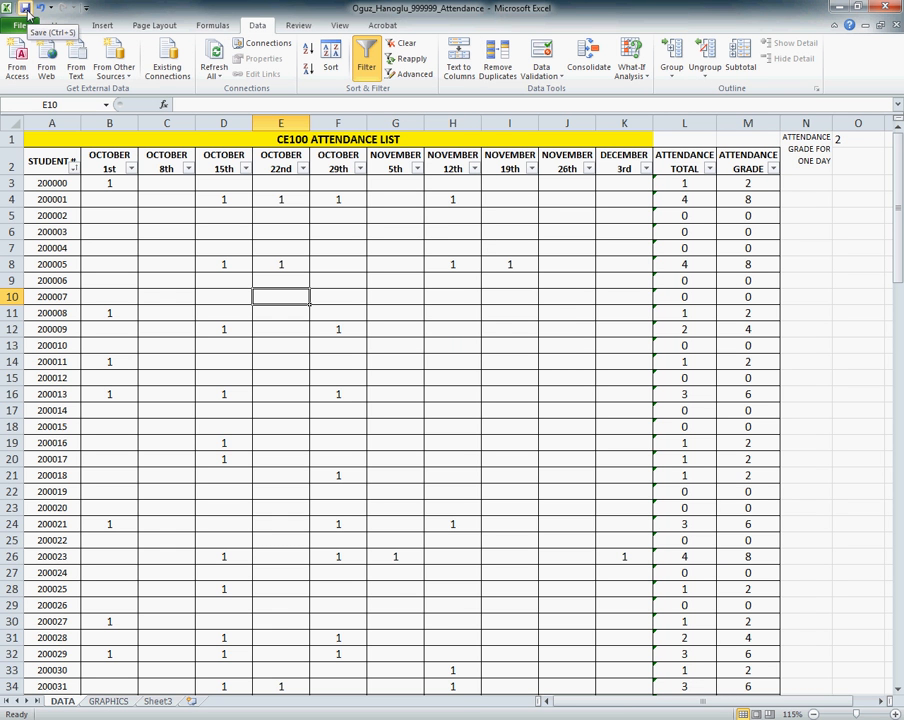
{"action": "left_click", "coordinate": [25, 9]}
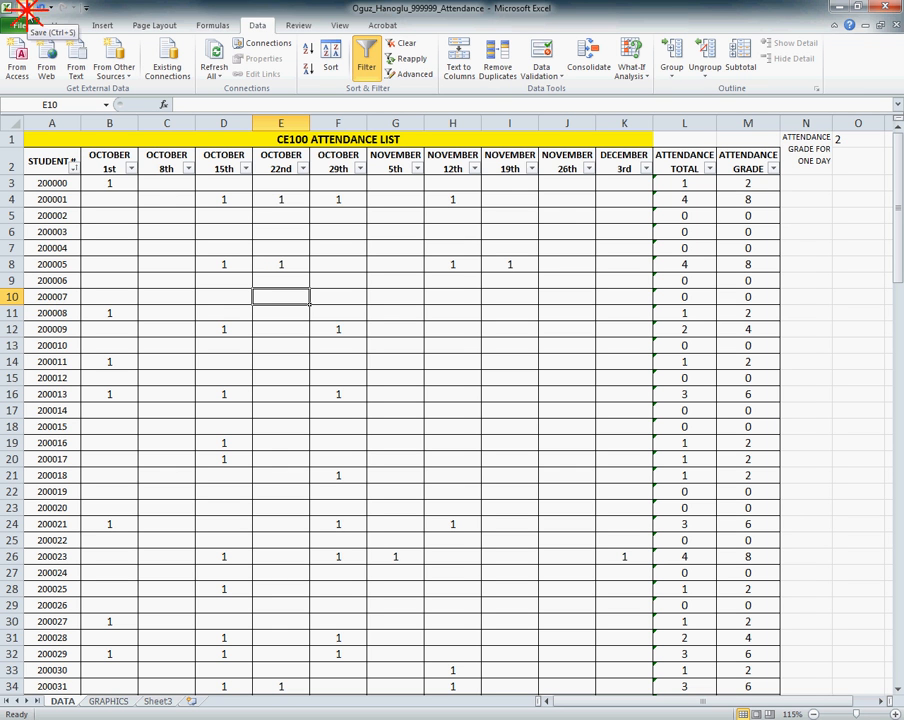